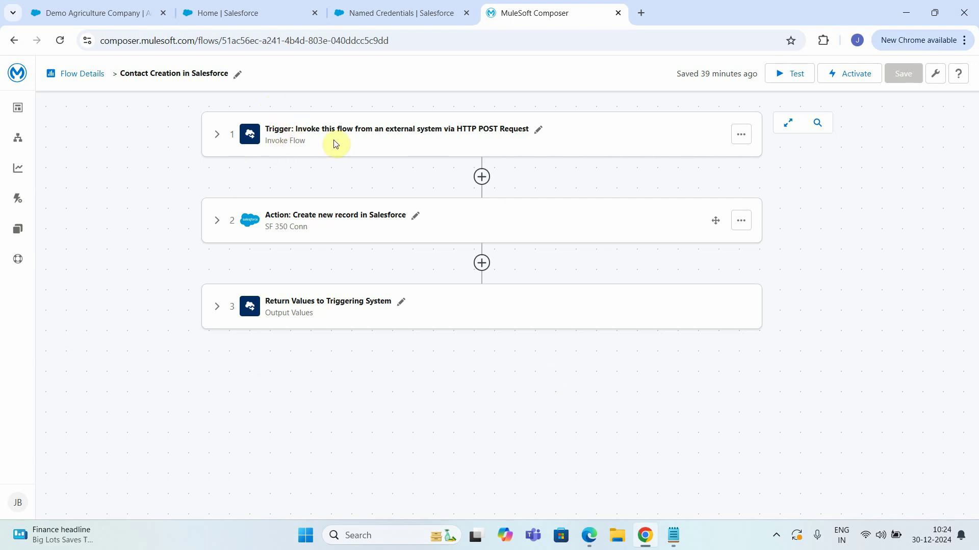
Examine the trigger's input fields and the Contact field mapping in the Contact Creation in Salesforce flow
{"action": "left_click", "coordinate": [217, 137]}
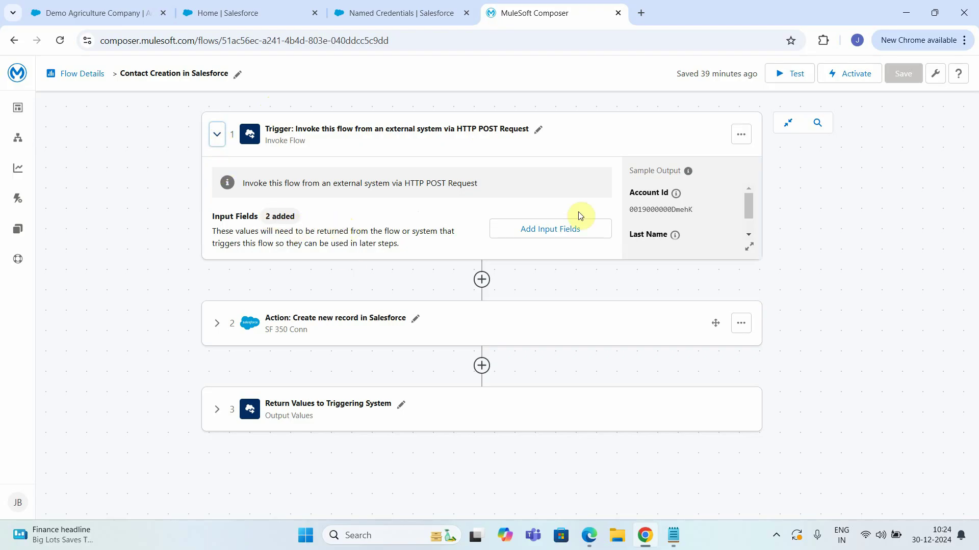
{"action": "scroll", "coordinate": [683, 219], "scroll_direction": "down", "scroll_amount": 1}
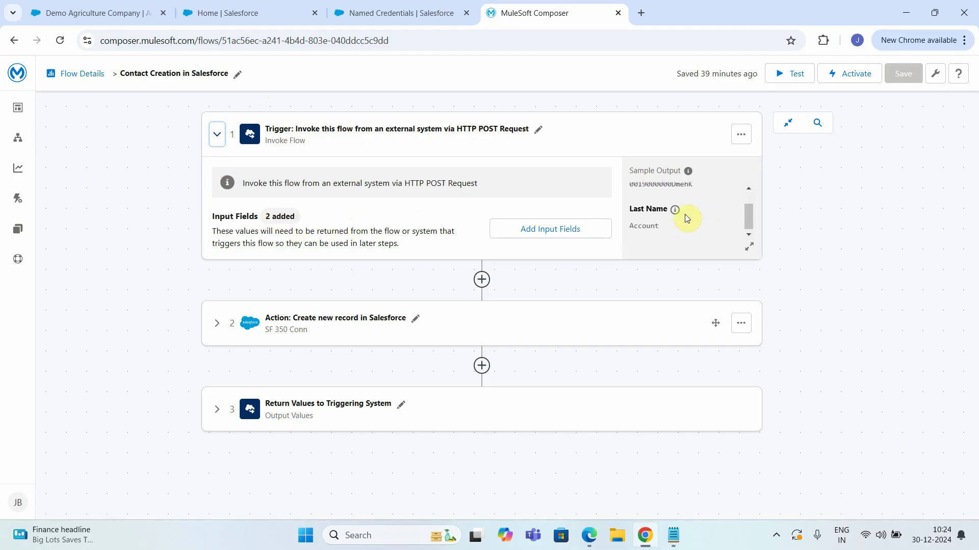
{"action": "left_click", "coordinate": [217, 326]}
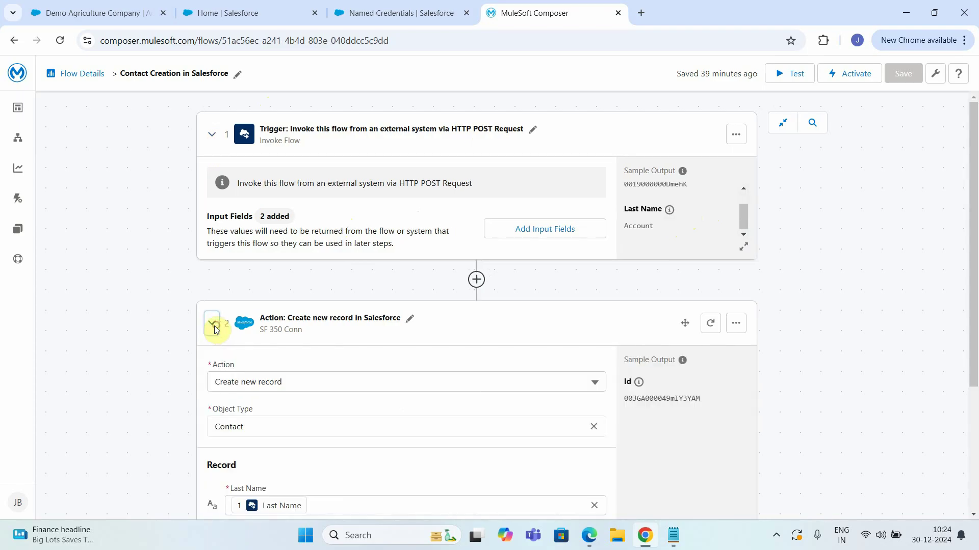
{"action": "scroll", "coordinate": [365, 320], "scroll_direction": "down", "scroll_amount": 2}
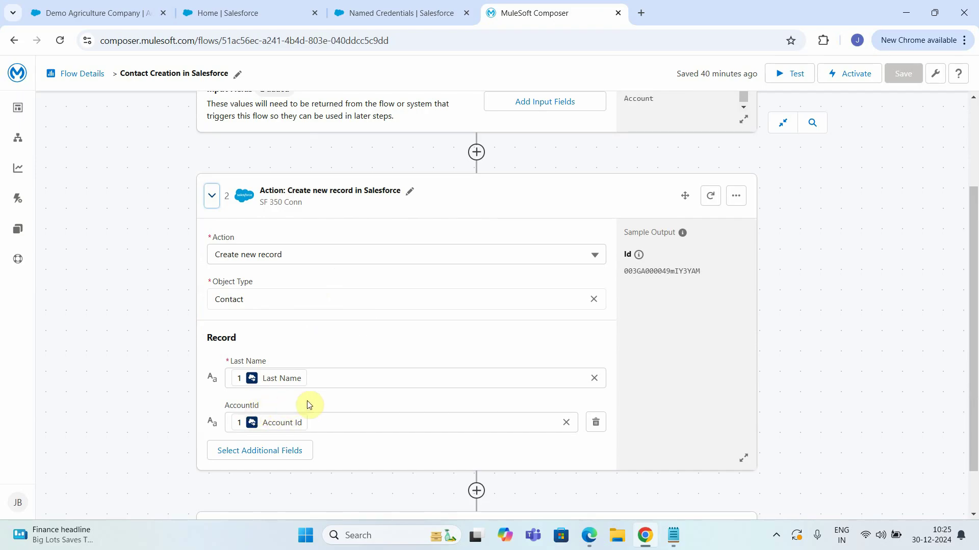
{"action": "scroll", "coordinate": [309, 405], "scroll_direction": "down", "scroll_amount": 1}
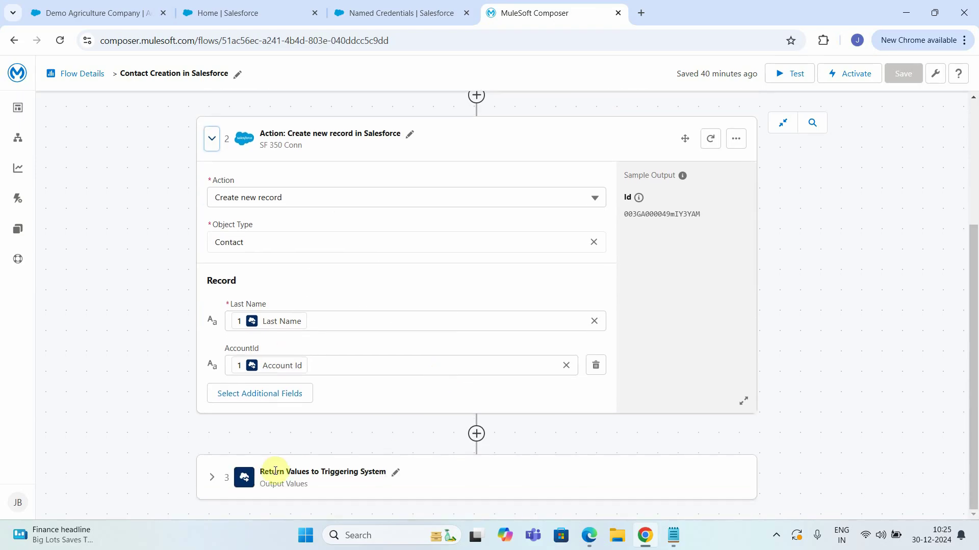
{"action": "scroll", "coordinate": [586, 314], "scroll_direction": "up", "scroll_amount": 3}
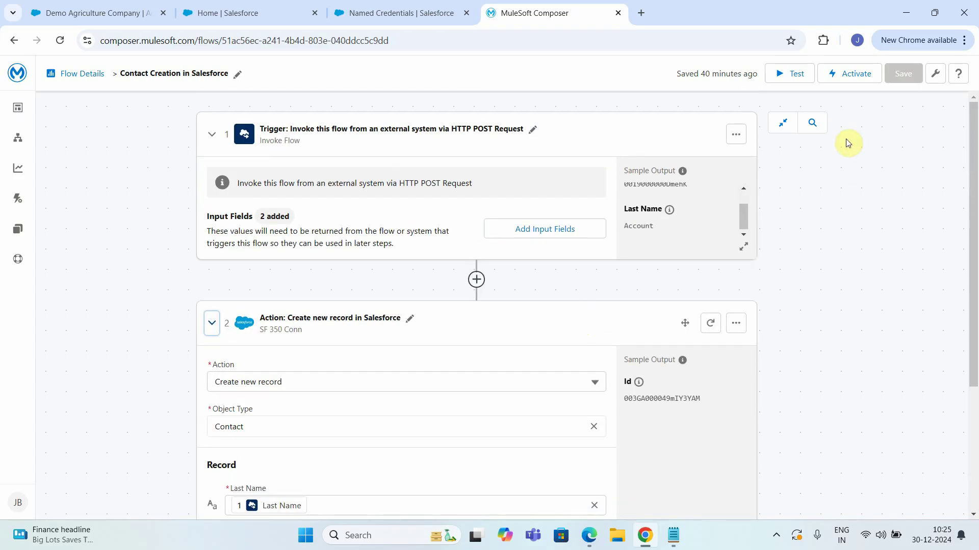
Copy the record ID of the Demo Agriculture Company account from its Salesforce page address and reload the page
{"action": "left_click", "coordinate": [791, 76]}
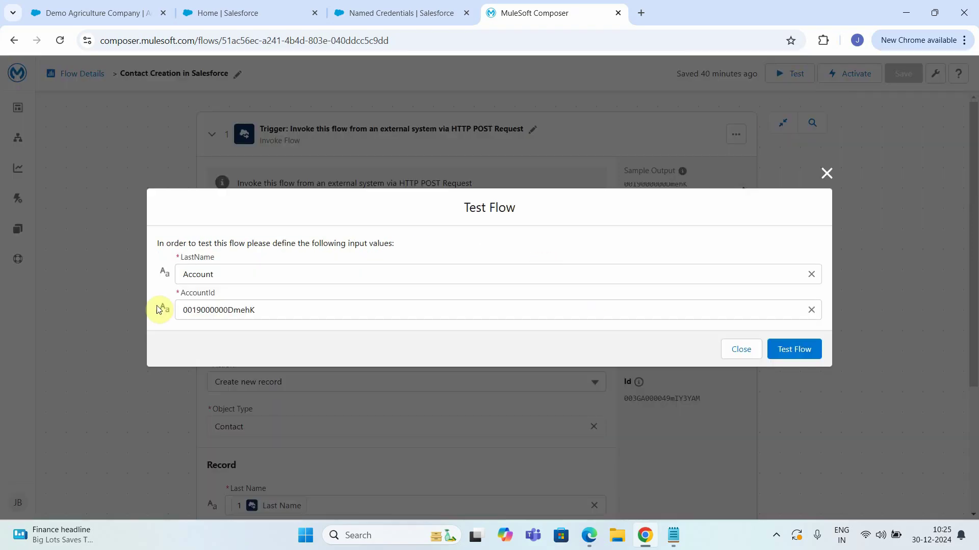
{"action": "left_click", "coordinate": [251, 6]}
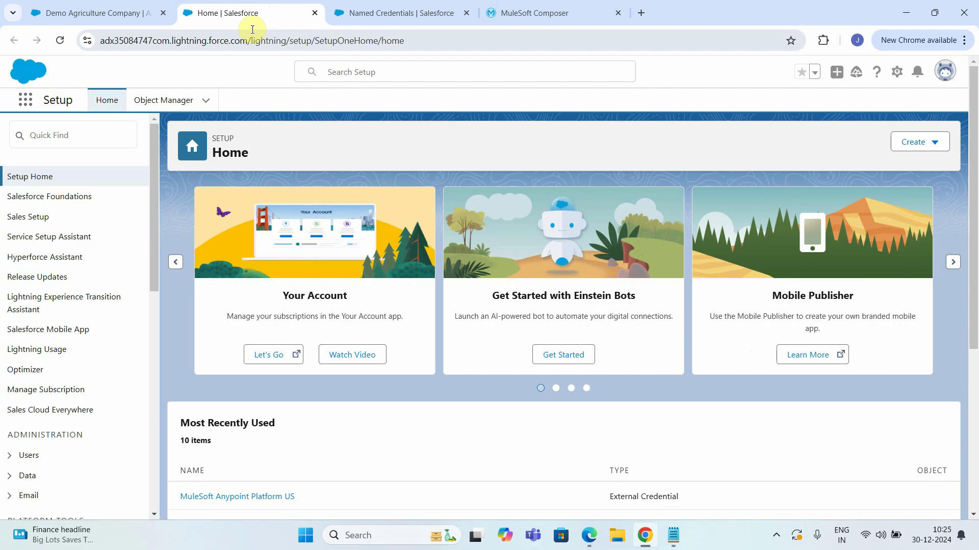
{"action": "left_click", "coordinate": [118, 12]}
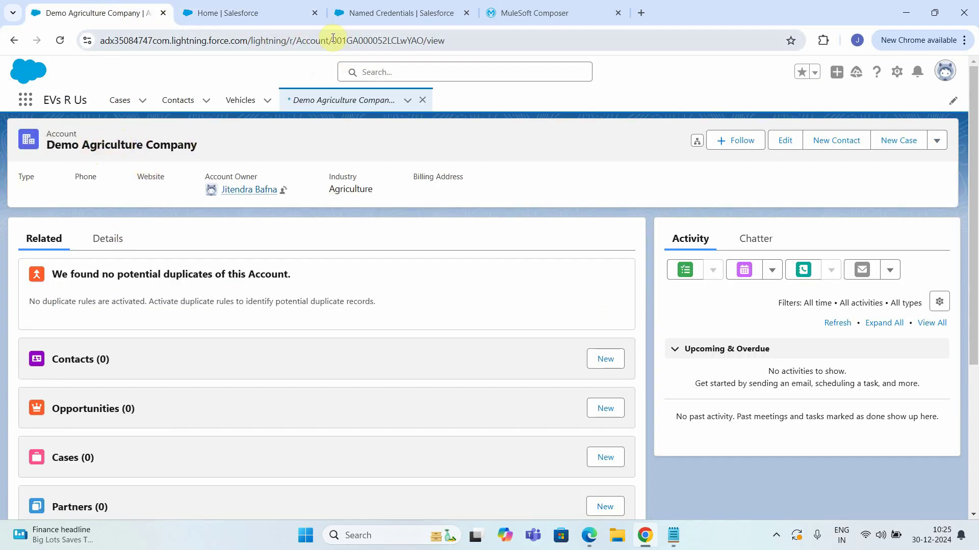
{"action": "left_click_drag", "start_coordinate": [332, 41], "coordinate": [424, 40]}
{"action": "key", "text": "ctrl+c"}
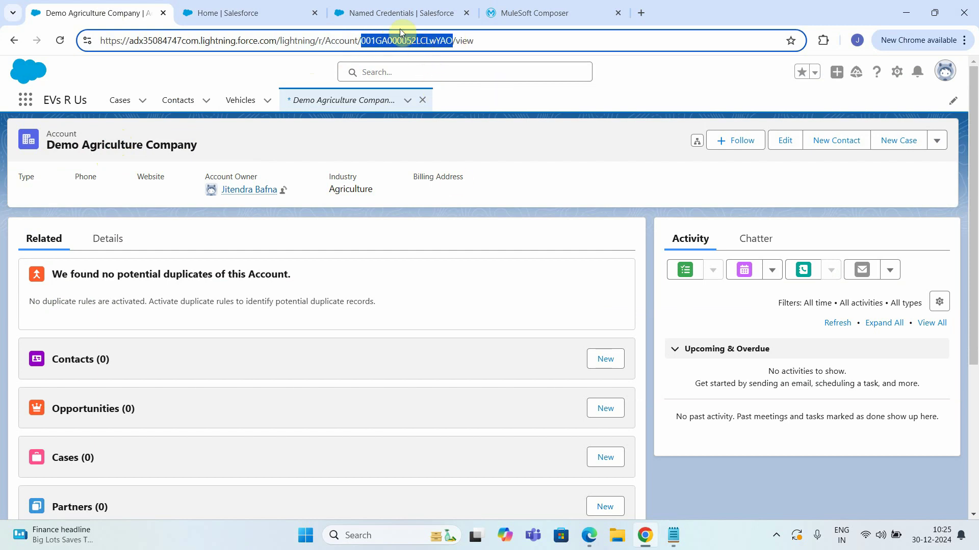
{"action": "left_click", "coordinate": [297, 41]}
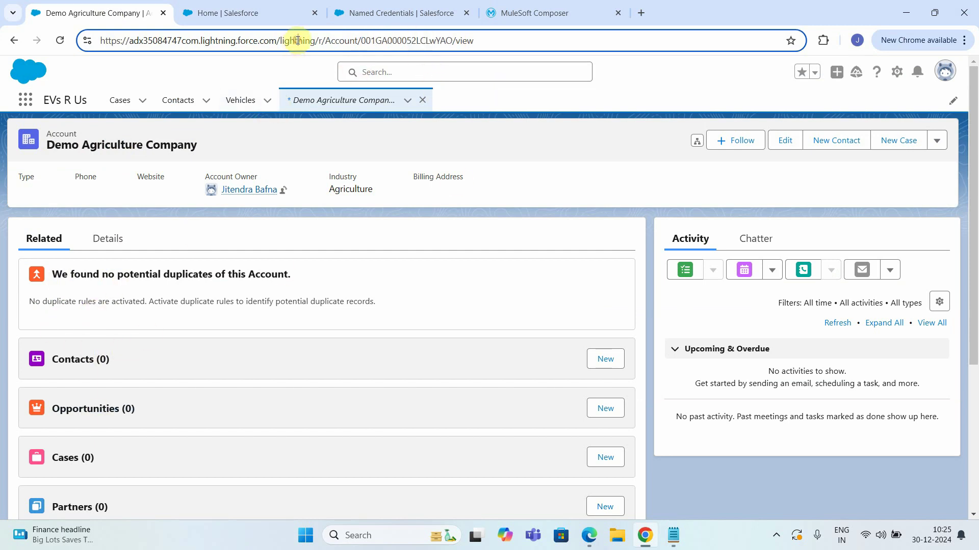
{"action": "key", "text": "Return"}
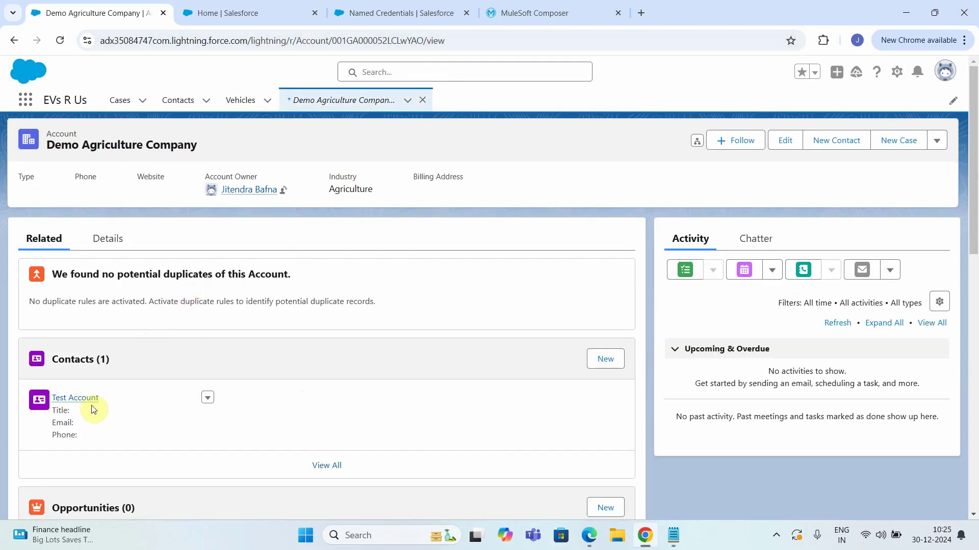
Open a flow test in MuleSoft Composer and replace its AccountId value with the copied account record ID
{"action": "left_click", "coordinate": [535, 14]}
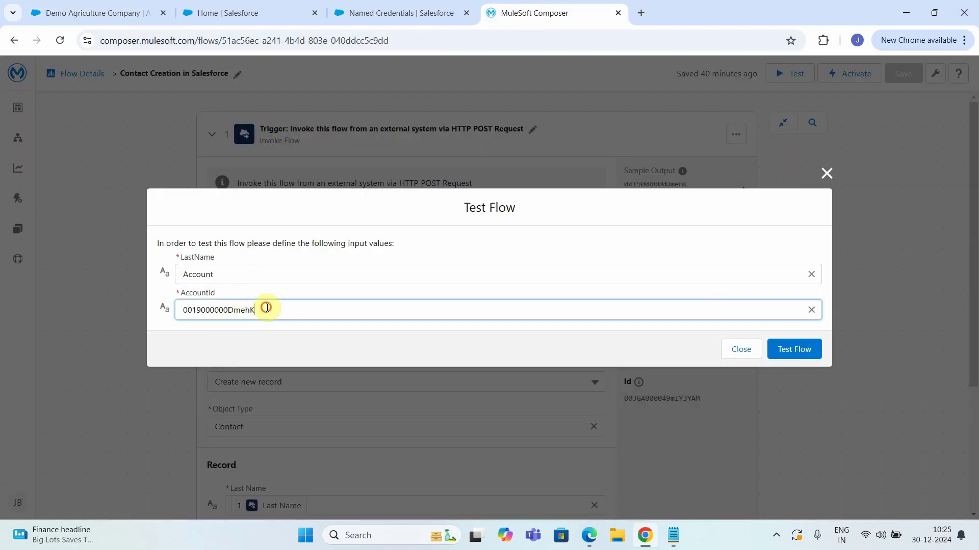
{"action": "left_click", "coordinate": [127, 313]}
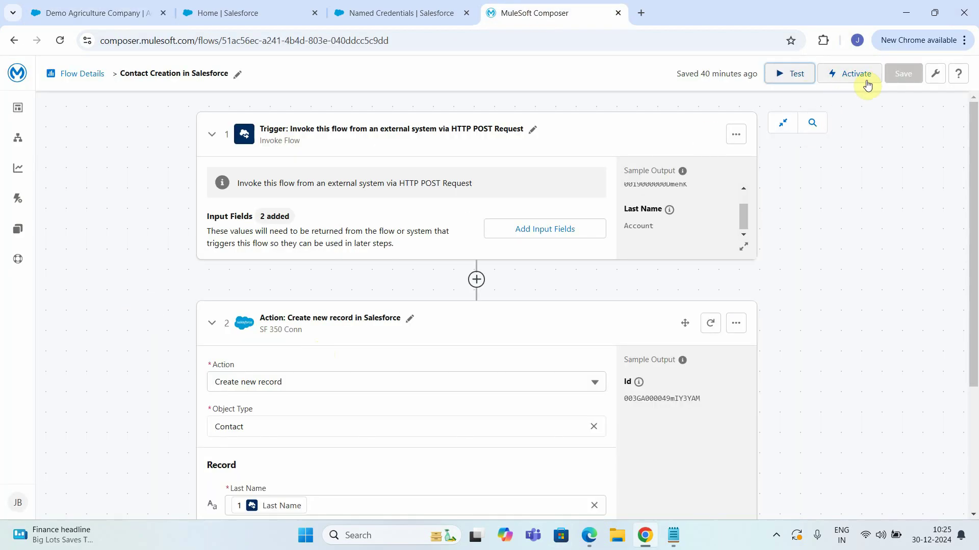
{"action": "left_click", "coordinate": [793, 72]}
{"action": "double_click", "coordinate": [218, 309]}
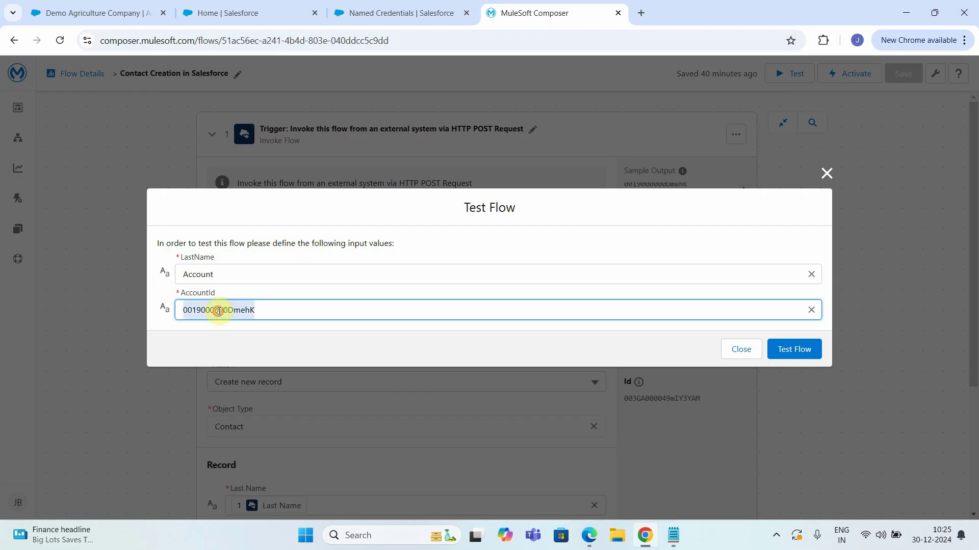
{"action": "key", "text": "ctrl+v"}
Set the test's LastName to "Demo 1" and run the flow test
{"action": "left_click", "coordinate": [226, 276]}
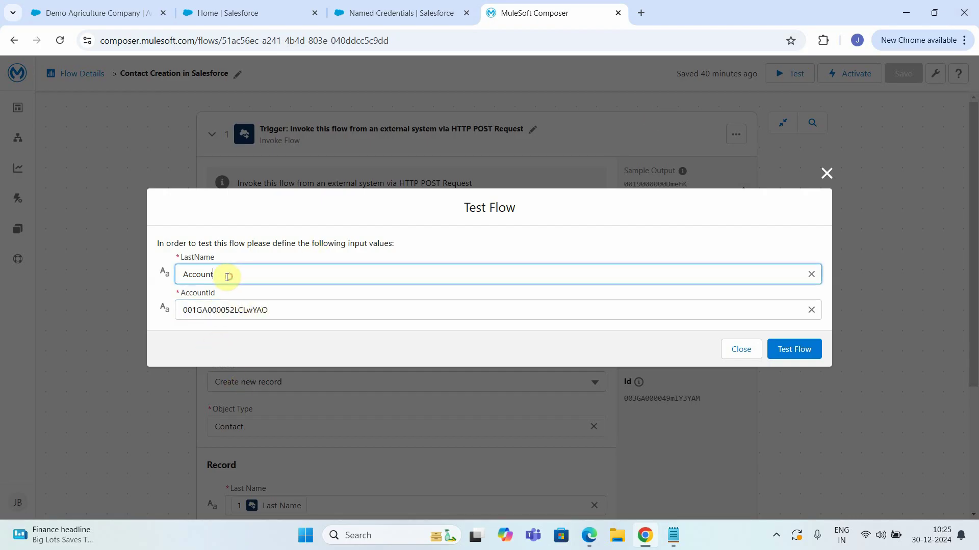
{"action": "key", "text": "BackSpace"}
{"action": "key", "text": "BackSpace"}
{"action": "key", "text": "BackSpace"}
{"action": "key", "text": "BackSpace"}
{"action": "key", "text": "BackSpace"}
{"action": "key", "text": "BackSpace"}
{"action": "type", "text": "Demo"}
{"action": "left_click", "coordinate": [794, 351]}
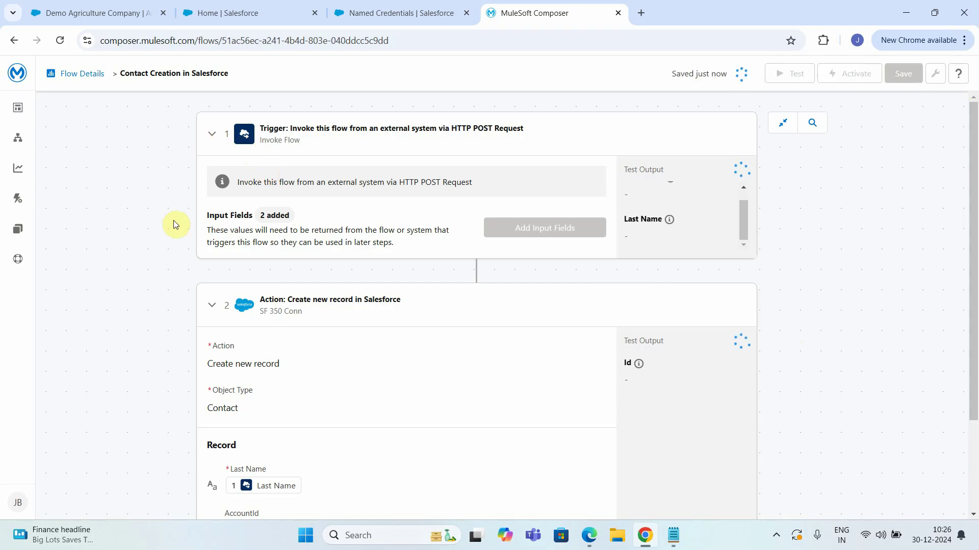
Reload the Demo Agriculture Company account in Salesforce and check its related contacts for the Demo 1 record
{"action": "left_click", "coordinate": [97, 12]}
{"action": "right_click", "coordinate": [420, 255]}
{"action": "left_click", "coordinate": [461, 306]}
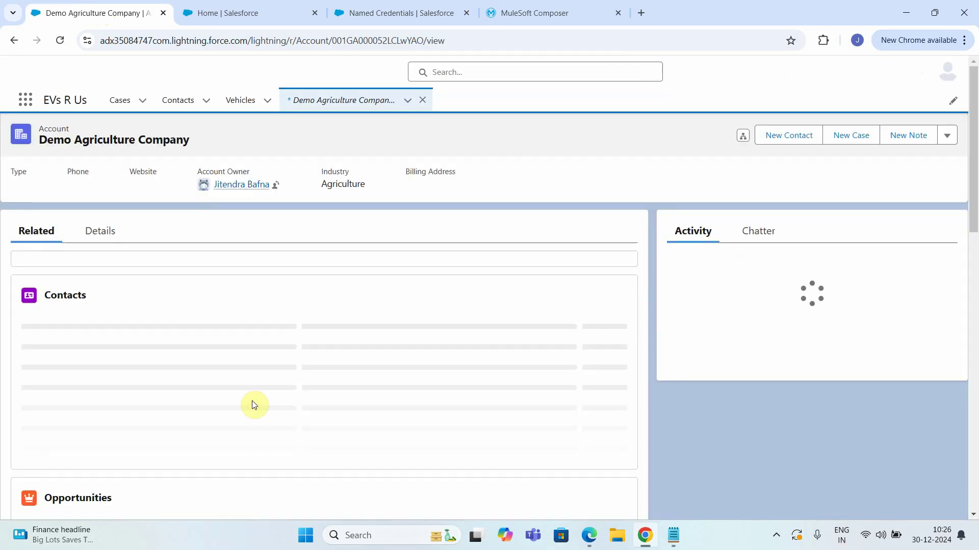
{"action": "scroll", "coordinate": [256, 400], "scroll_direction": "down", "scroll_amount": 3}
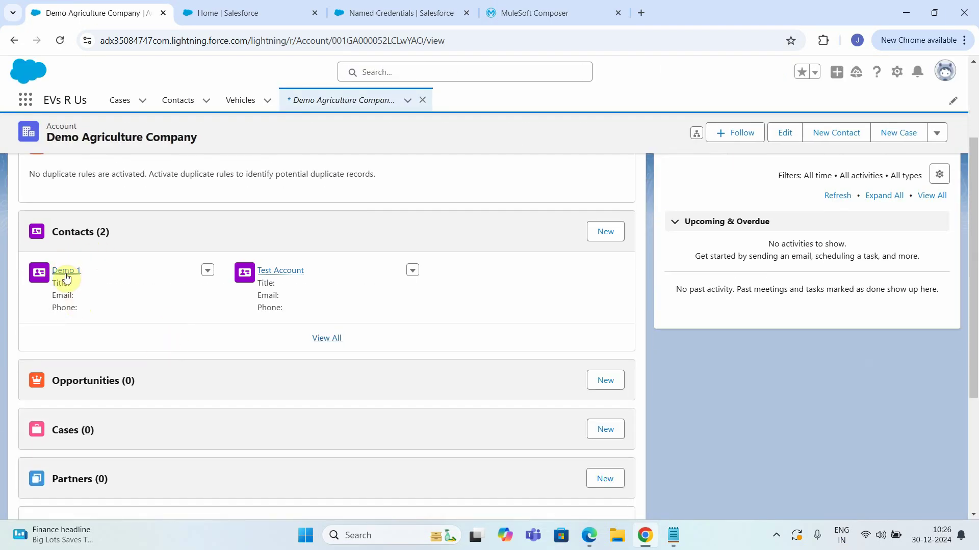
{"action": "mouse_move", "coordinate": [68, 276]}
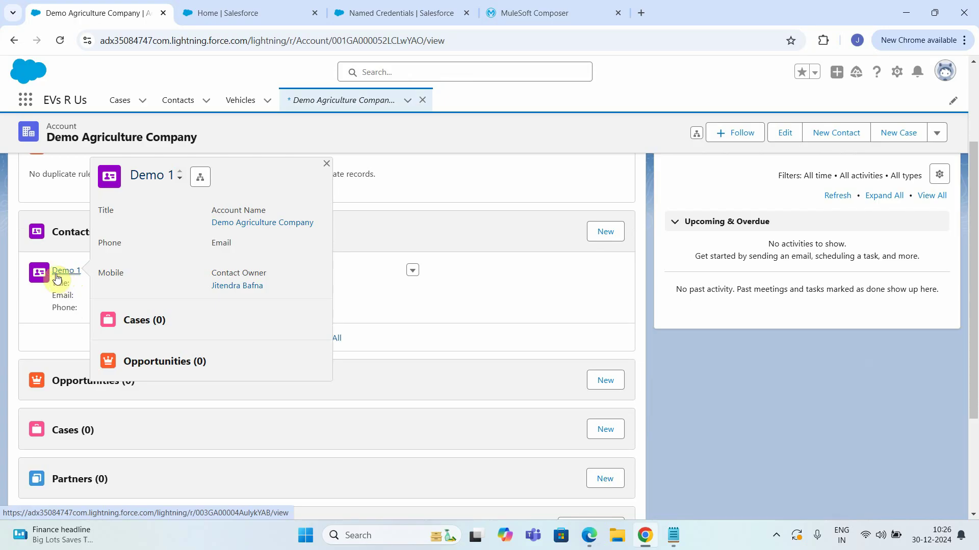
Return to MuleSoft Composer and activate the Contact Creation in Salesforce flow
{"action": "left_click", "coordinate": [227, 6]}
{"action": "left_click", "coordinate": [362, 11]}
{"action": "left_click", "coordinate": [503, 16]}
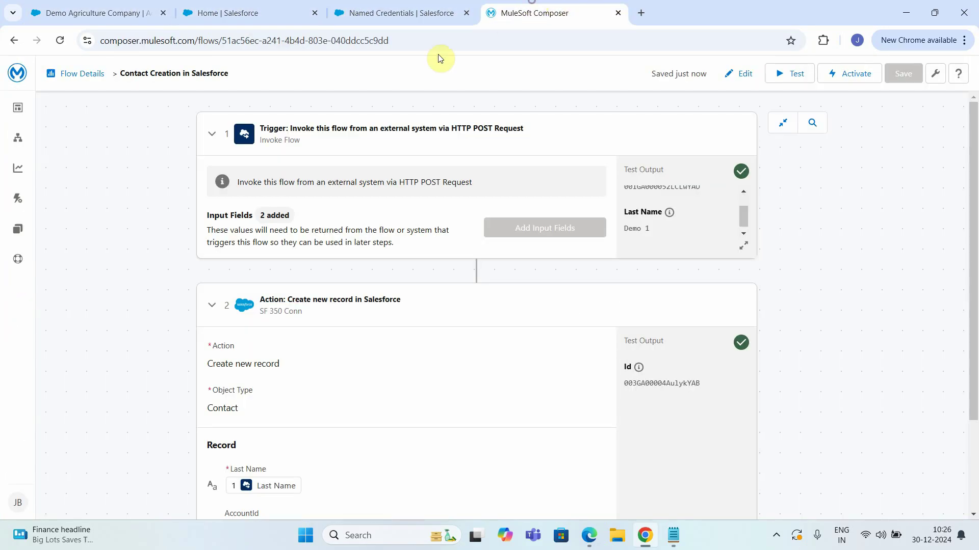
{"action": "left_click", "coordinate": [853, 73]}
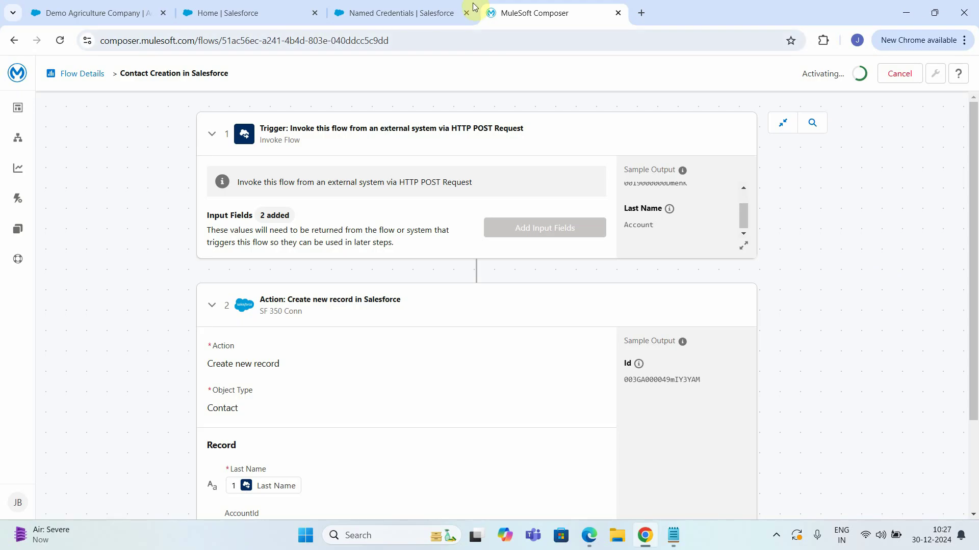
Replace the old Salesforce Setup page with a fresh one, search it for "named" and open Named Credentials
{"action": "left_click", "coordinate": [431, 14]}
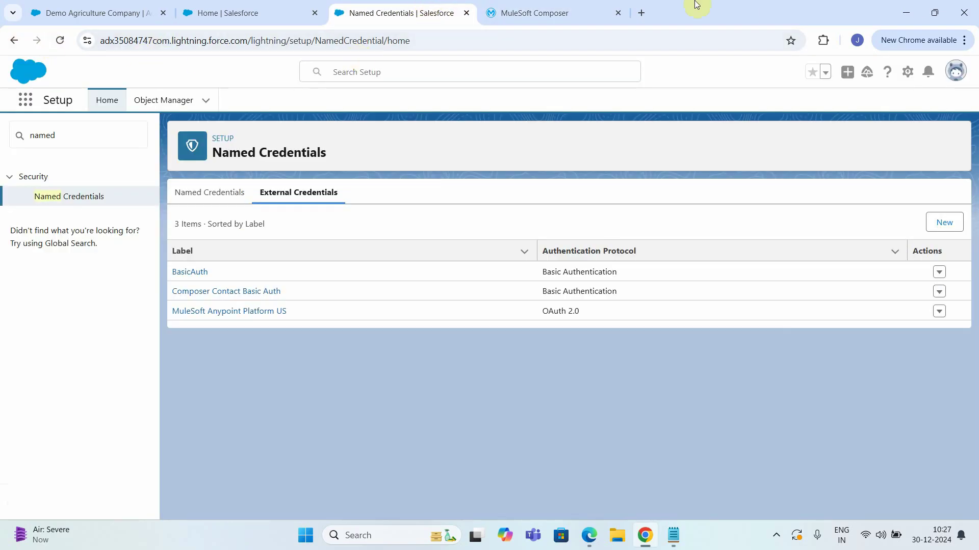
{"action": "left_click", "coordinate": [915, 73]}
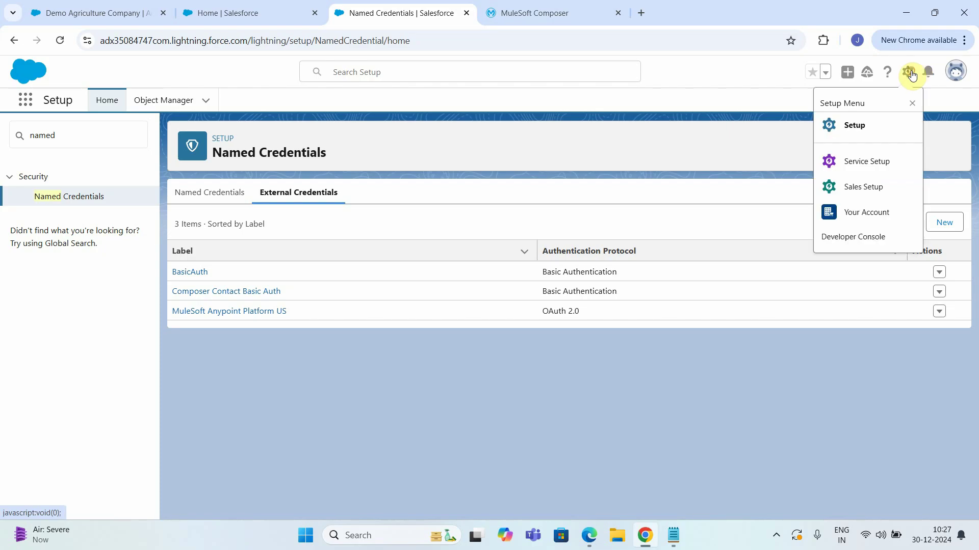
{"action": "left_click", "coordinate": [878, 125]}
{"action": "left_click", "coordinate": [351, 4]}
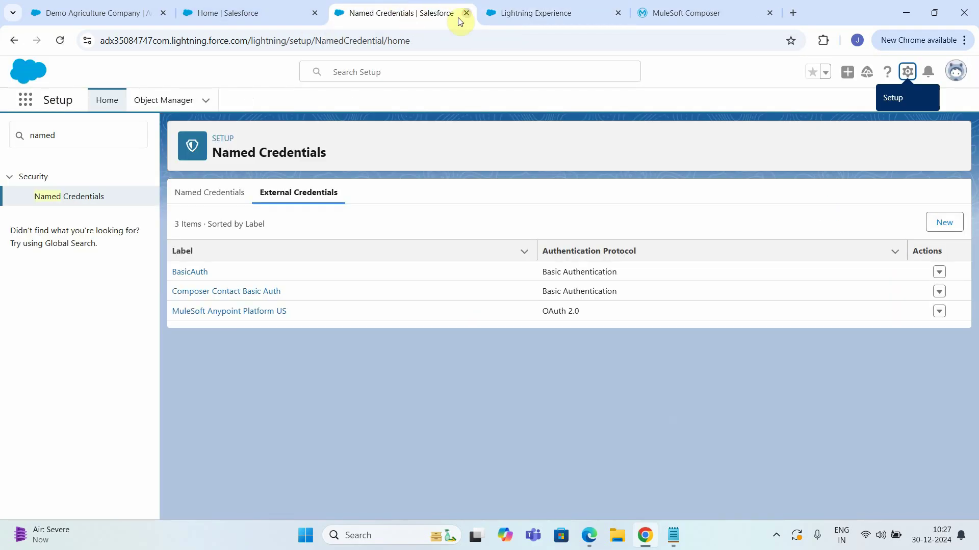
{"action": "left_click", "coordinate": [466, 13]}
{"action": "left_click", "coordinate": [57, 142]}
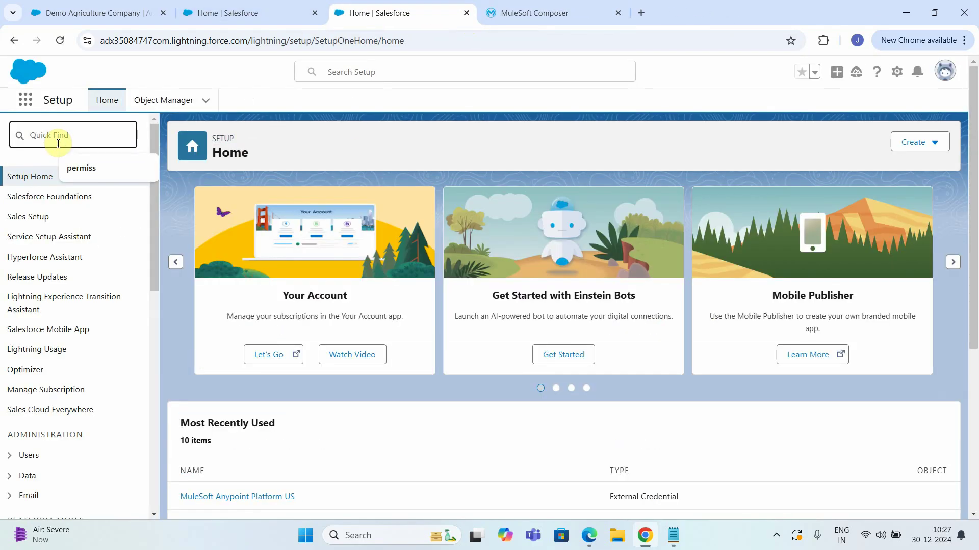
{"action": "type", "text": "named"}
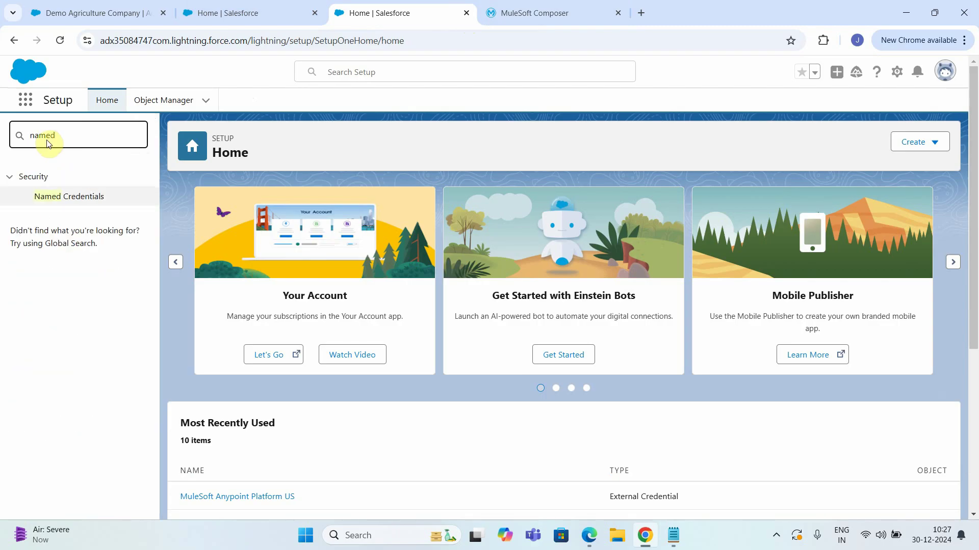
{"action": "left_click", "coordinate": [62, 201]}
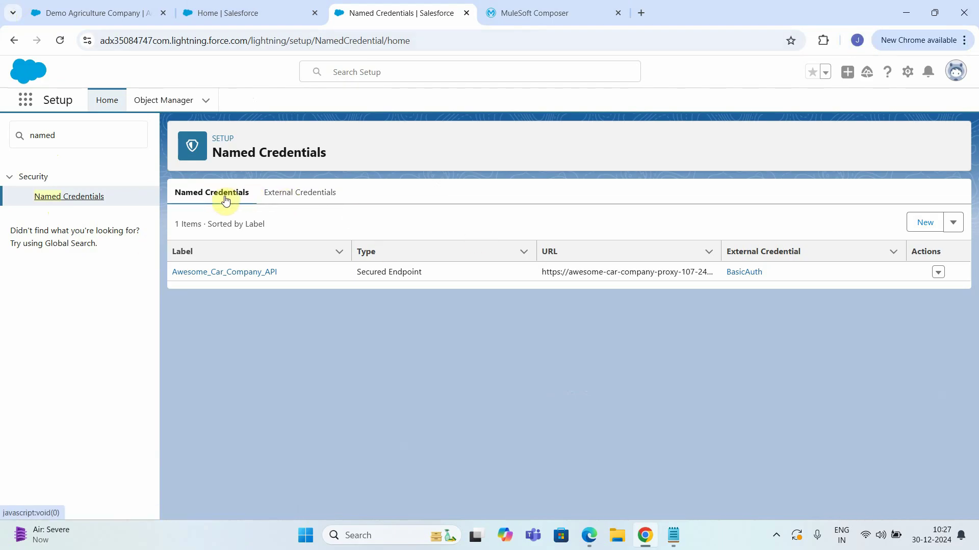
Start a new external credential and set both its label and name to ContactComposerAuth
{"action": "left_click", "coordinate": [285, 201]}
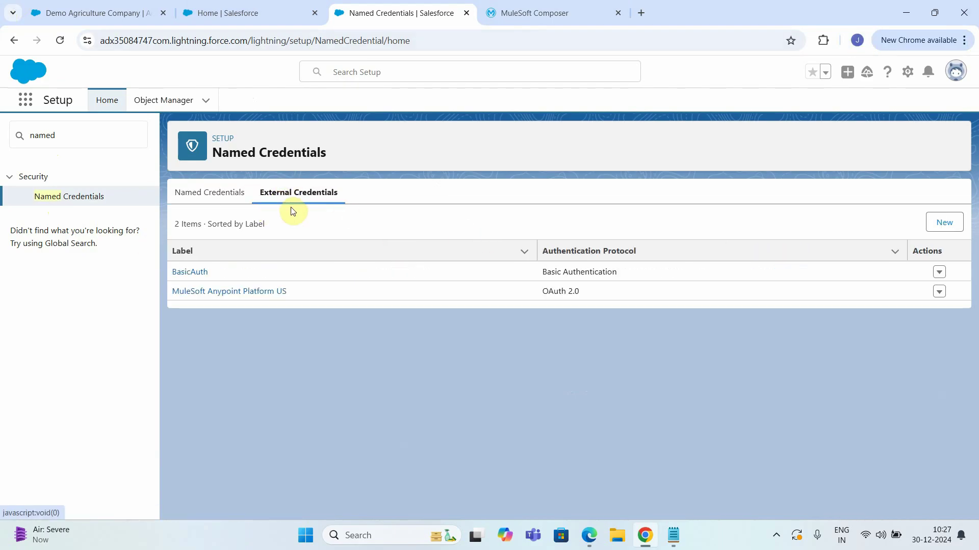
{"action": "left_click", "coordinate": [939, 223]}
{"action": "left_click", "coordinate": [320, 272]}
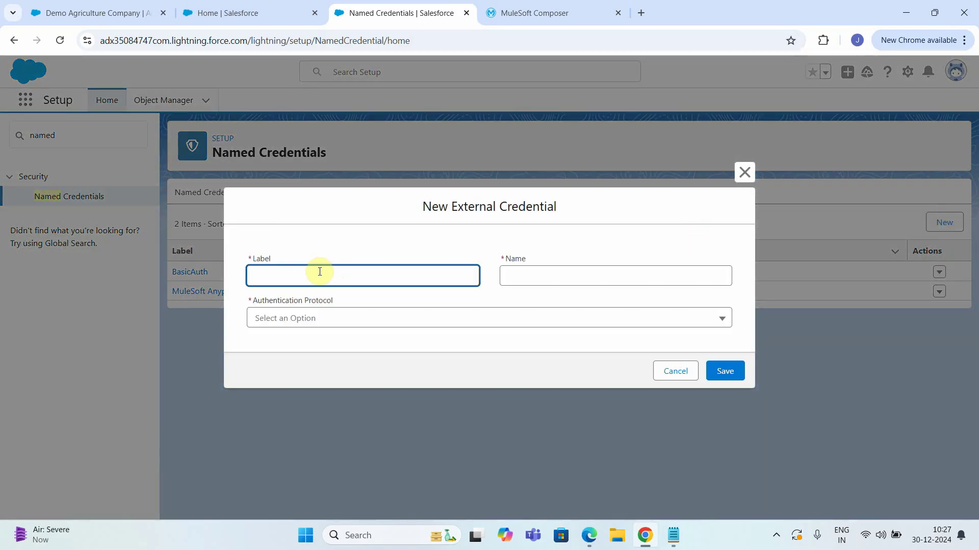
{"action": "type", "text": "ContactComposerAutha"}
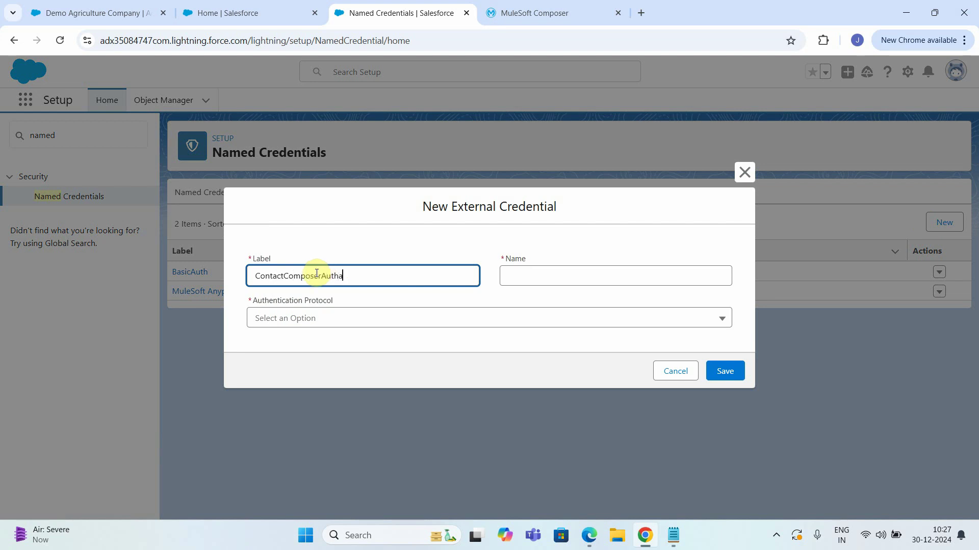
{"action": "double_click", "coordinate": [315, 276]}
{"action": "key", "text": "ctrl+c"}
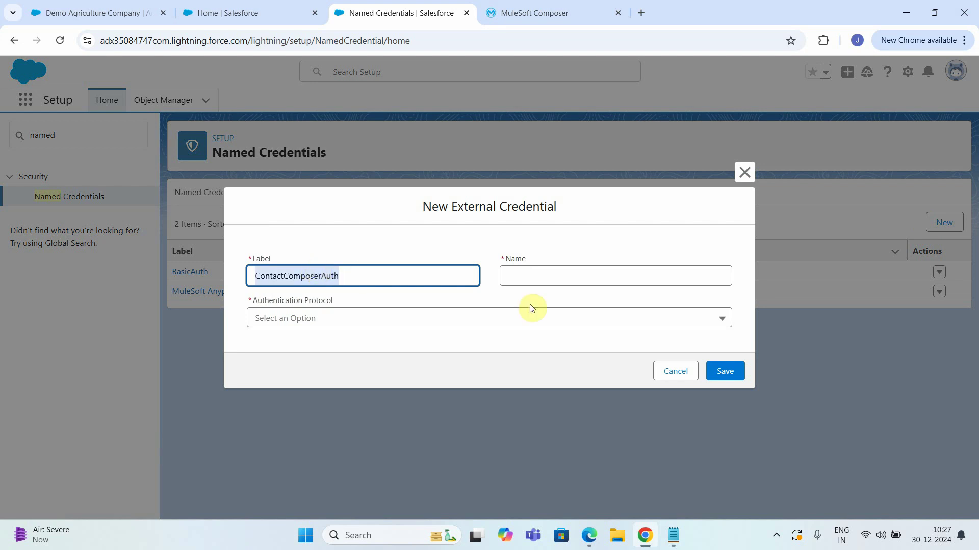
{"action": "left_click", "coordinate": [529, 277]}
{"action": "key", "text": "ctrl+v"}
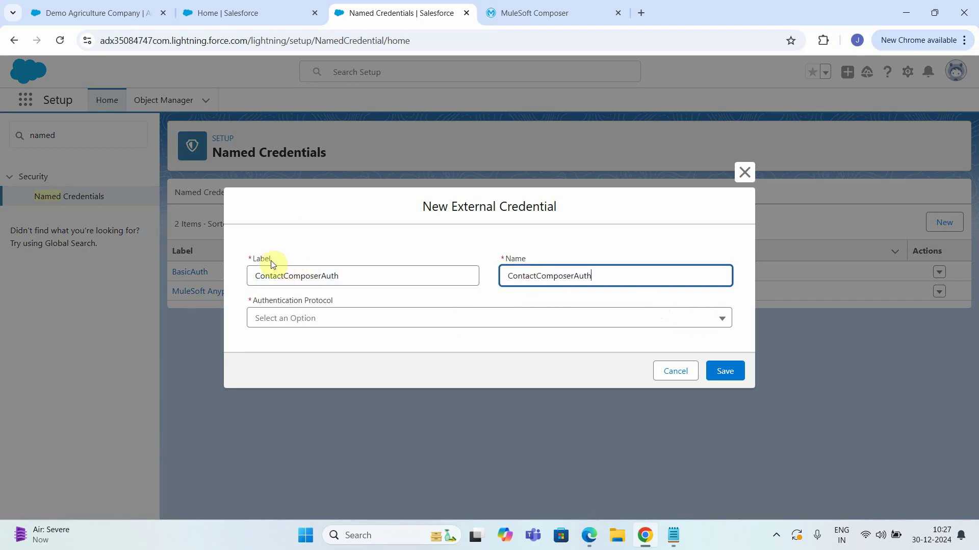
Set the external credential's authentication protocol to Basic Authentication and save it
{"action": "left_click", "coordinate": [722, 318]}
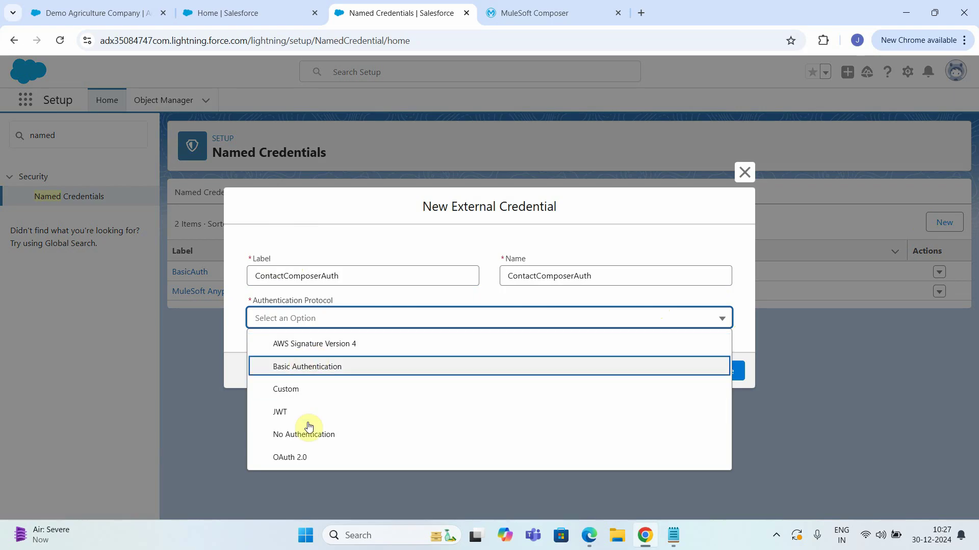
{"action": "left_click", "coordinate": [306, 368]}
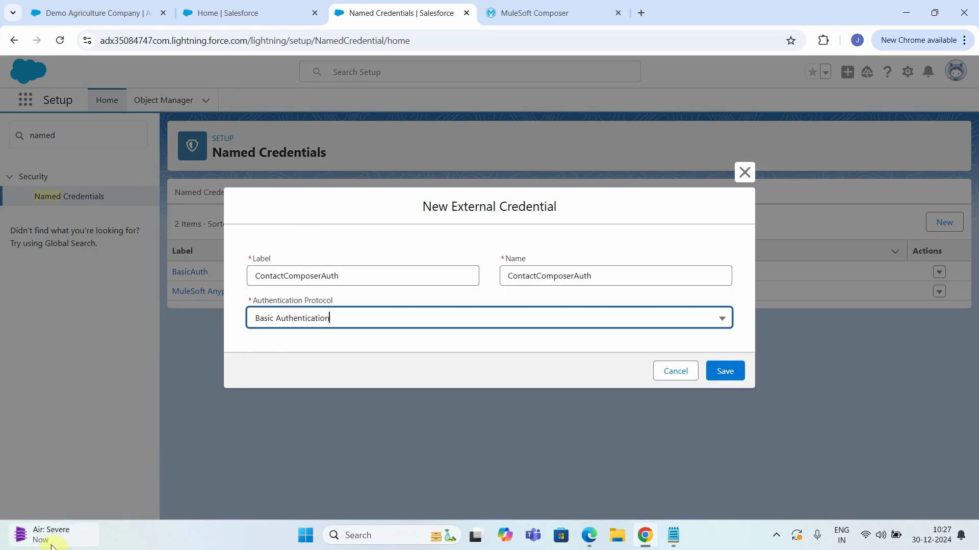
{"action": "left_click", "coordinate": [729, 375]}
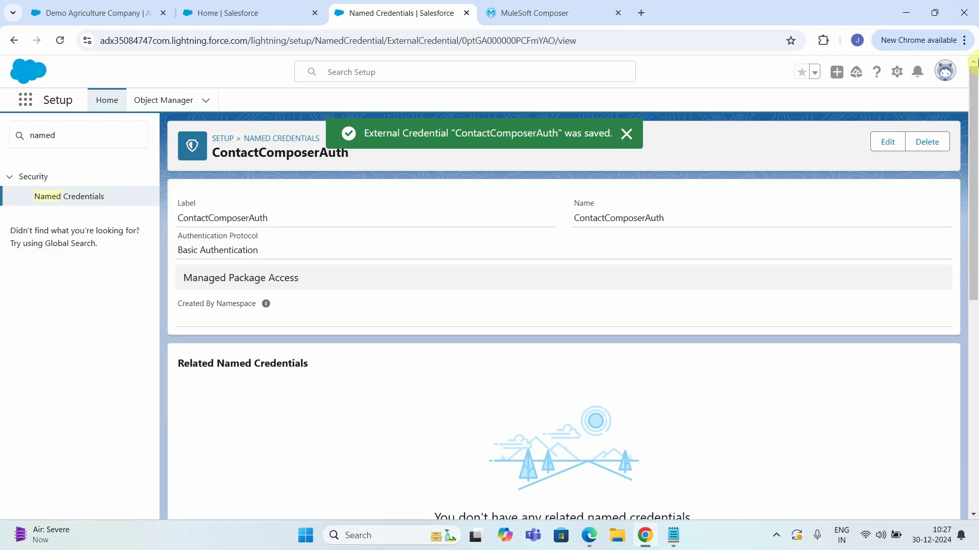
Start a new principal for ContactComposerAuth with parameter name ContactComposerBasicAuth and identity type Named Principal
{"action": "scroll", "coordinate": [416, 191], "scroll_direction": "down", "scroll_amount": 5}
{"action": "scroll", "coordinate": [234, 338], "scroll_direction": "up", "scroll_amount": 6}
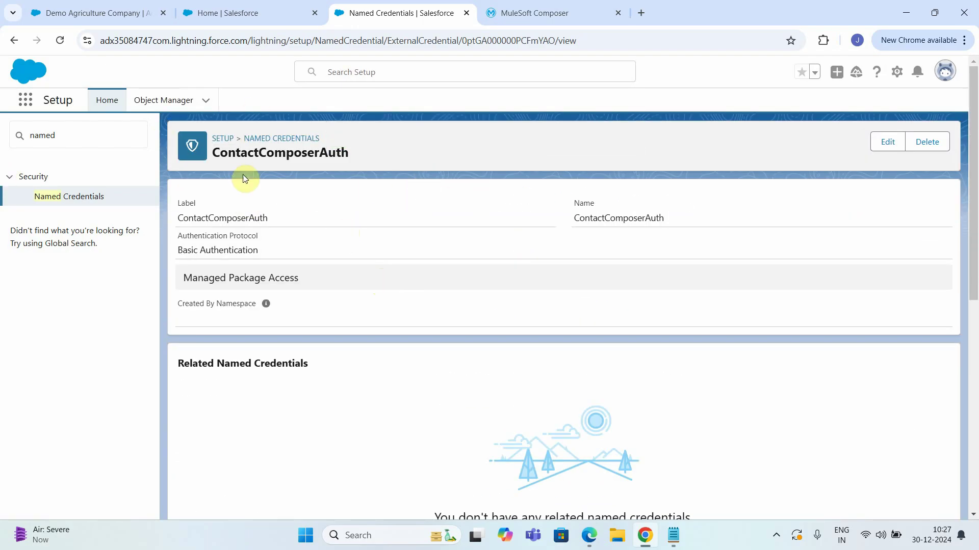
{"action": "scroll", "coordinate": [234, 260], "scroll_direction": "down", "scroll_amount": 5}
{"action": "left_click", "coordinate": [930, 306]}
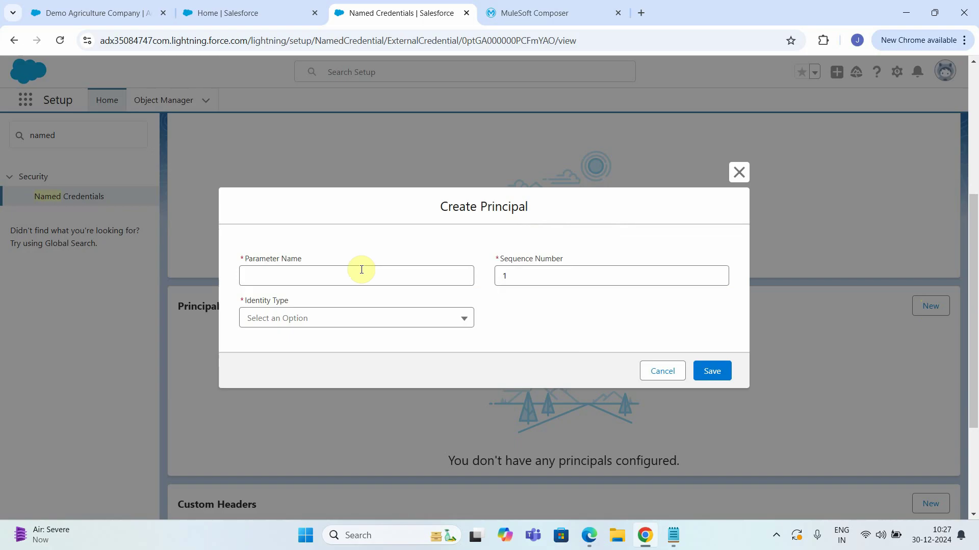
{"action": "left_click", "coordinate": [353, 273]}
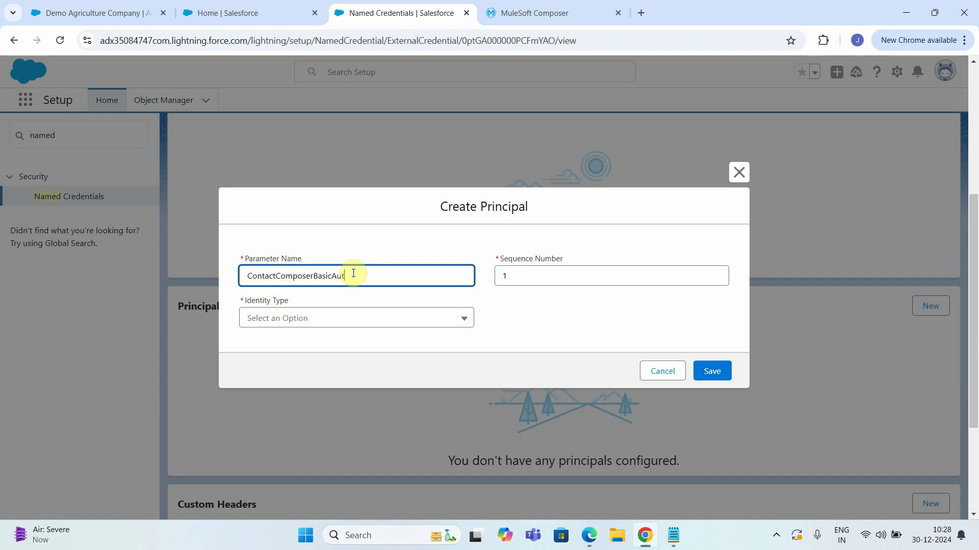
{"action": "left_click", "coordinate": [339, 319]}
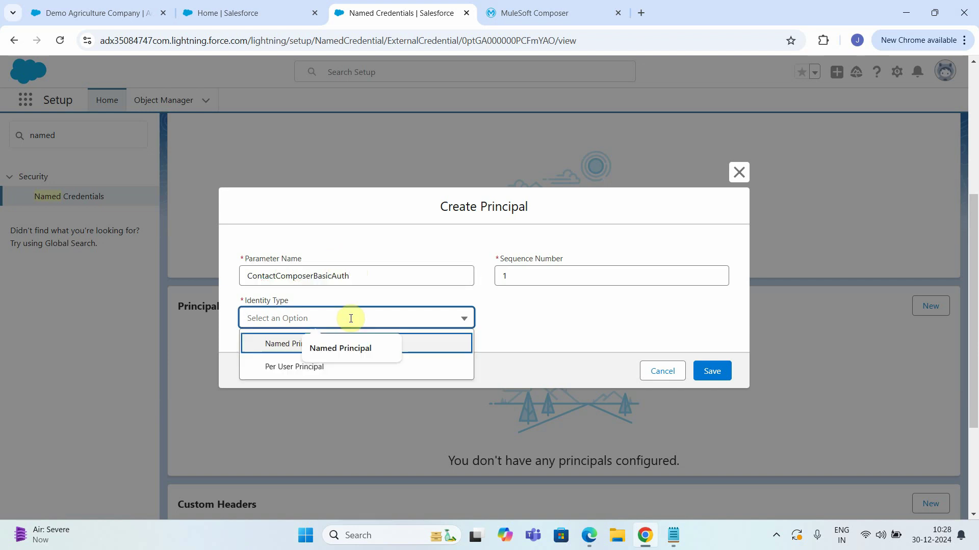
{"action": "left_click", "coordinate": [281, 345]}
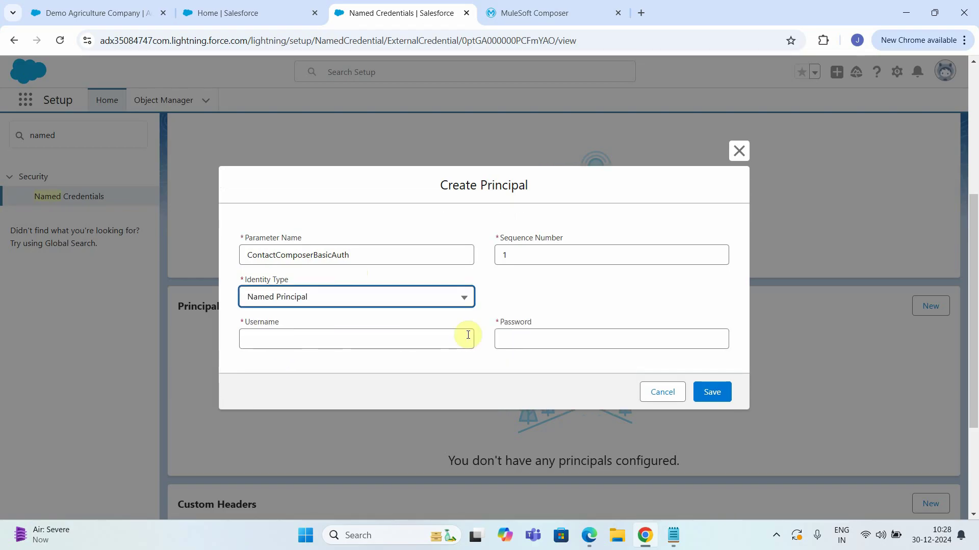
Copy the client ID from the flow credentials in MuleSoft Composer into the principal's Username in Salesforce
{"action": "left_click", "coordinate": [537, 4]}
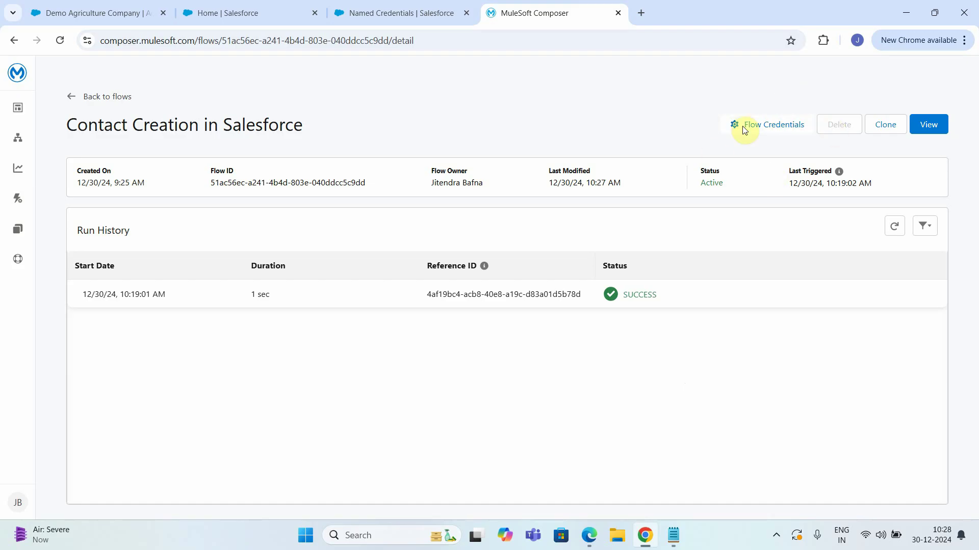
{"action": "left_click", "coordinate": [777, 129]}
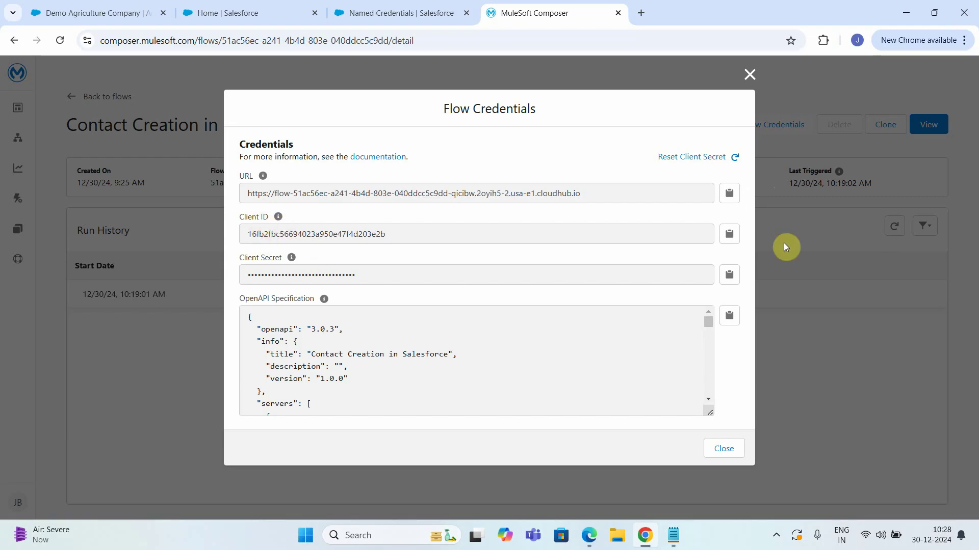
{"action": "left_click", "coordinate": [729, 234]}
{"action": "left_click", "coordinate": [390, 5]}
{"action": "left_click", "coordinate": [299, 344]}
{"action": "key", "text": "ctrl+v"}
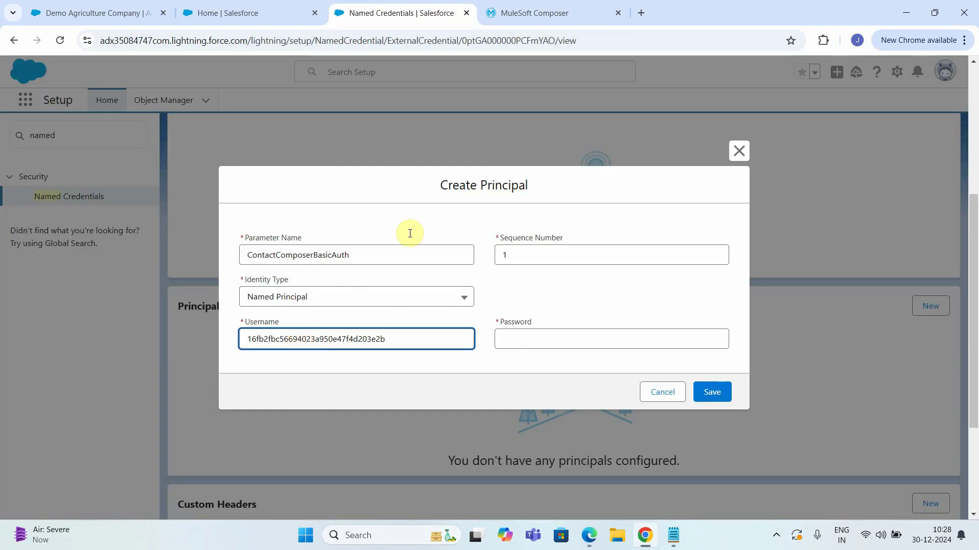
Copy the client secret from MuleSoft Composer into the principal's Password in Salesforce and save the principal
{"action": "left_click", "coordinate": [559, 7]}
{"action": "left_click", "coordinate": [729, 274]}
{"action": "left_click", "coordinate": [411, 4]}
{"action": "left_click", "coordinate": [531, 335]}
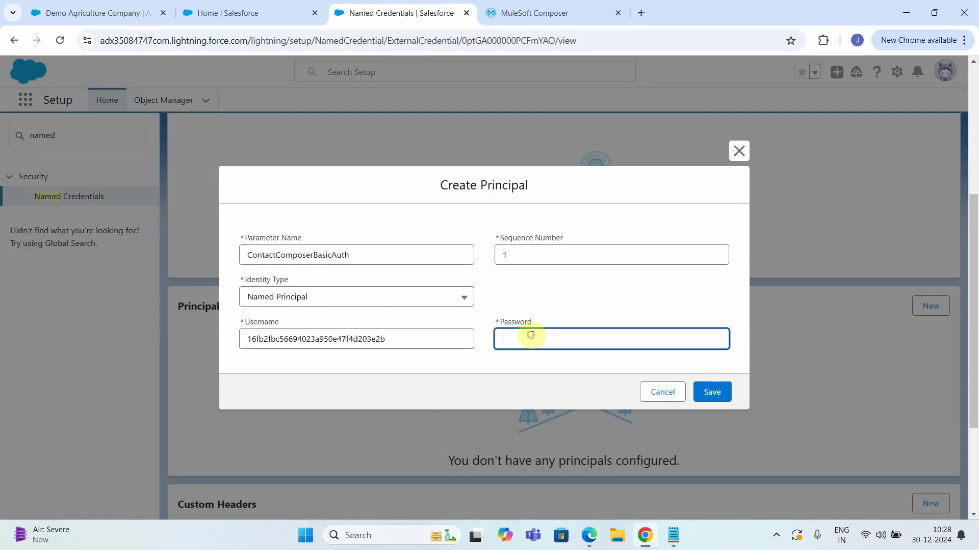
{"action": "left_click", "coordinate": [708, 392]}
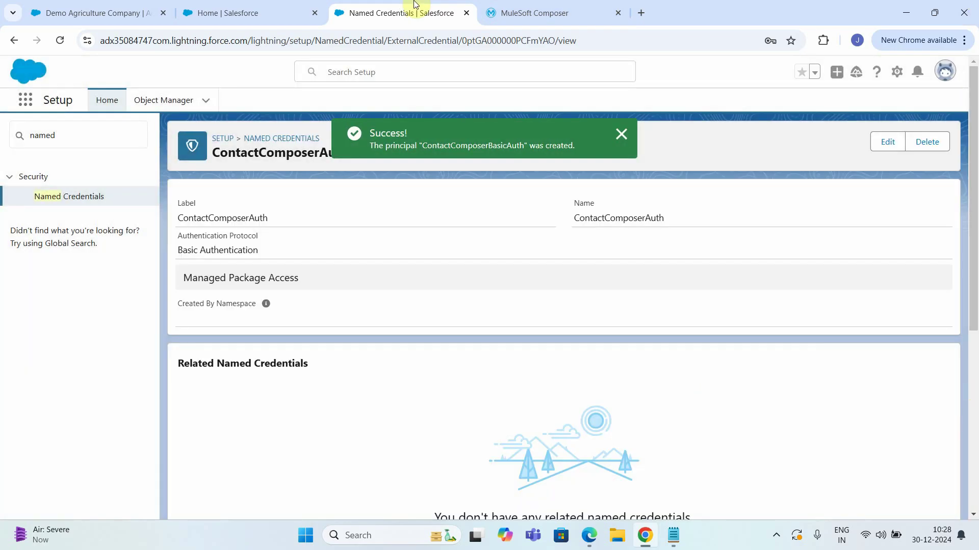
Return to the Named Credentials list and start a new named credential with label and name ContactComposerNamedAuth
{"action": "left_click", "coordinate": [293, 143]}
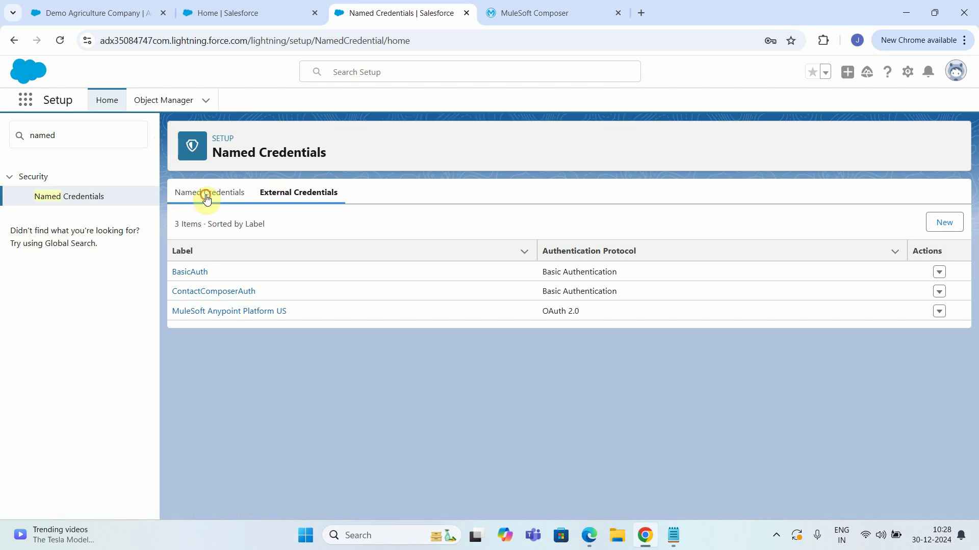
{"action": "left_click", "coordinate": [203, 196]}
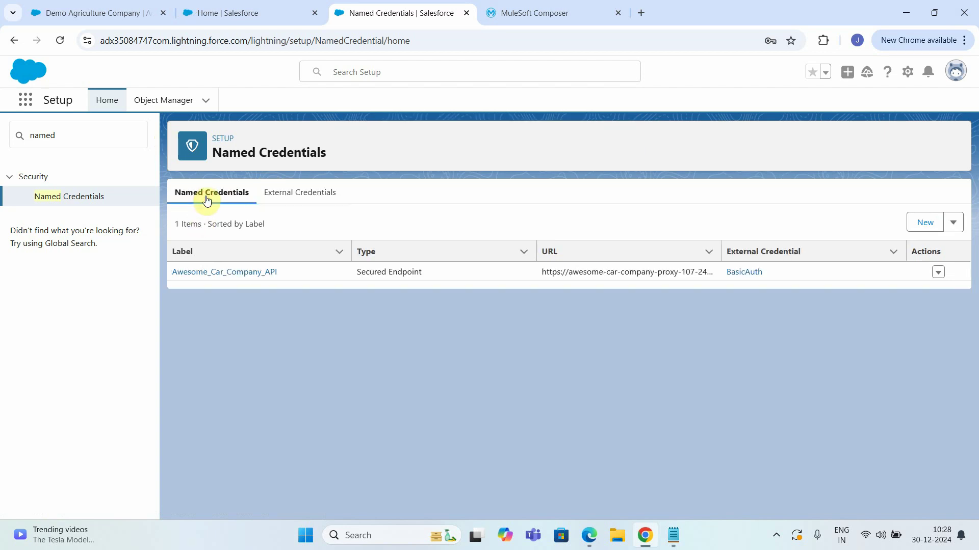
{"action": "left_click", "coordinate": [926, 227]}
{"action": "left_click", "coordinate": [291, 192]}
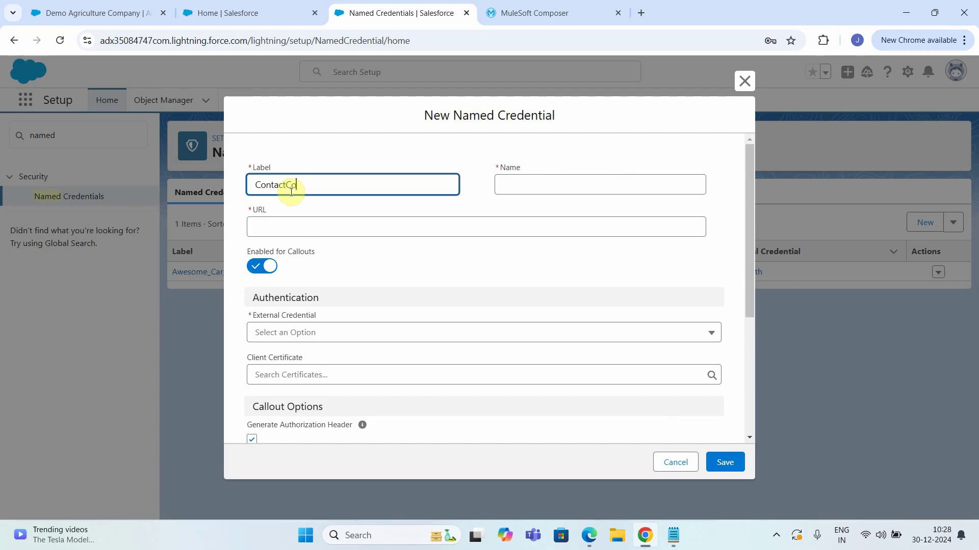
{"action": "type", "text": "ContactComposerNamedAuth"}
{"action": "double_click", "coordinate": [292, 193]}
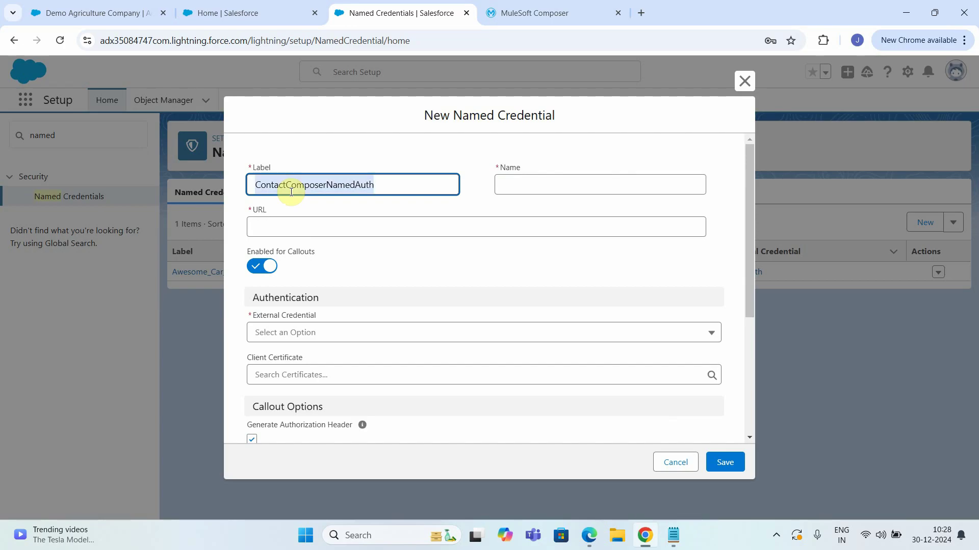
{"action": "left_click", "coordinate": [535, 183]}
{"action": "key", "text": "ctrl+v"}
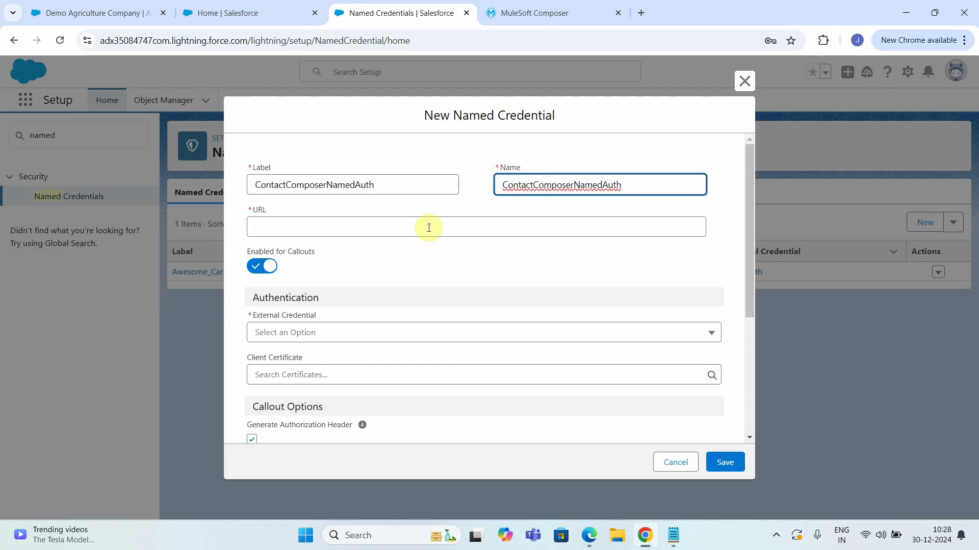
Copy the flow URL from the MuleSoft Composer flow credentials into the named credential's URL in Salesforce
{"action": "left_click", "coordinate": [570, 11]}
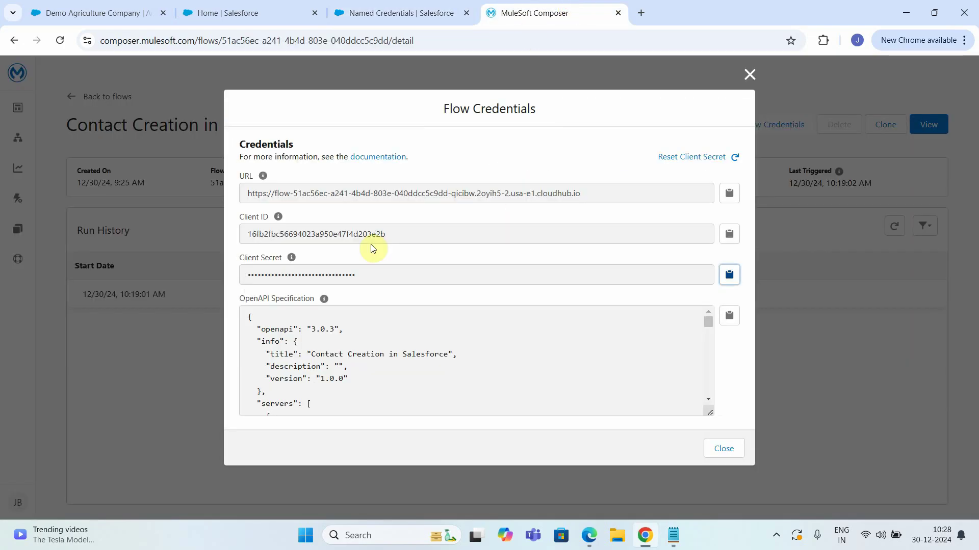
{"action": "left_click", "coordinate": [729, 193]}
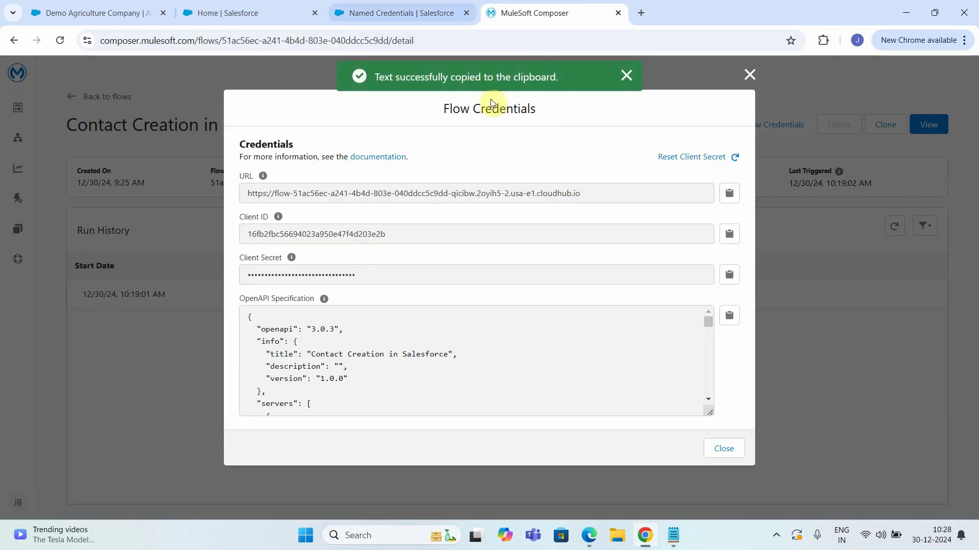
{"action": "left_click", "coordinate": [444, 10]}
{"action": "left_click", "coordinate": [308, 228]}
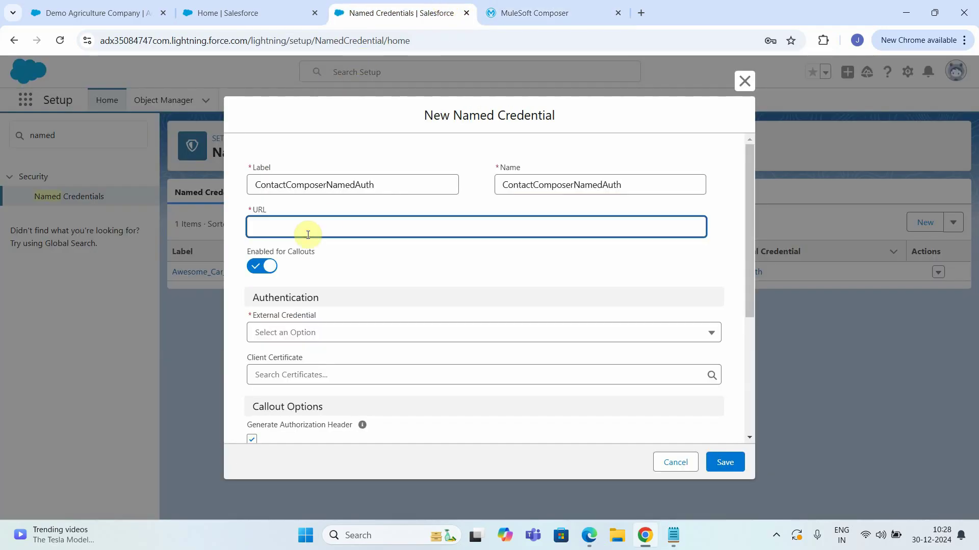
{"action": "key", "text": "ctrl+v"}
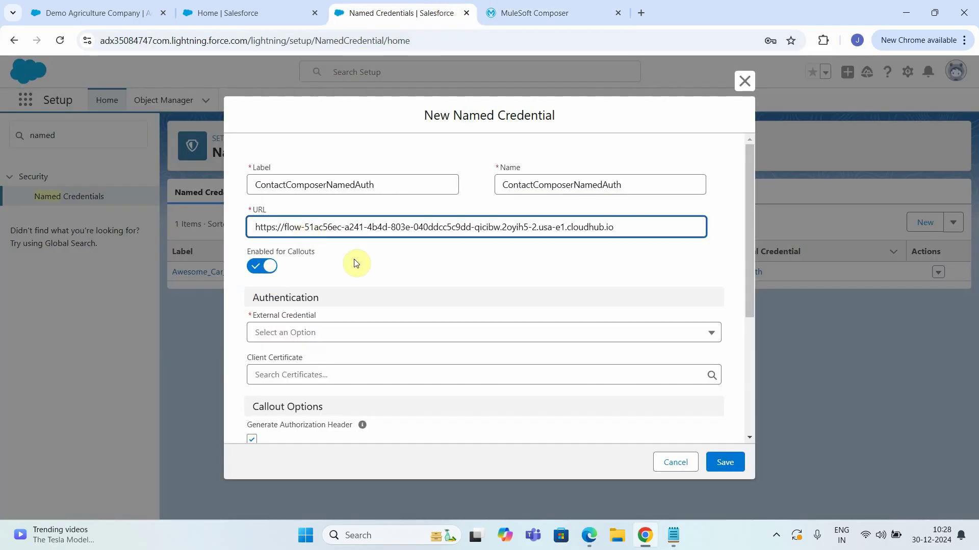
Choose ContactComposerAuth as the external credential and save the named credential with Generate Authorization Header enabled
{"action": "scroll", "coordinate": [326, 285], "scroll_direction": "down", "scroll_amount": 1}
{"action": "left_click", "coordinate": [277, 265]}
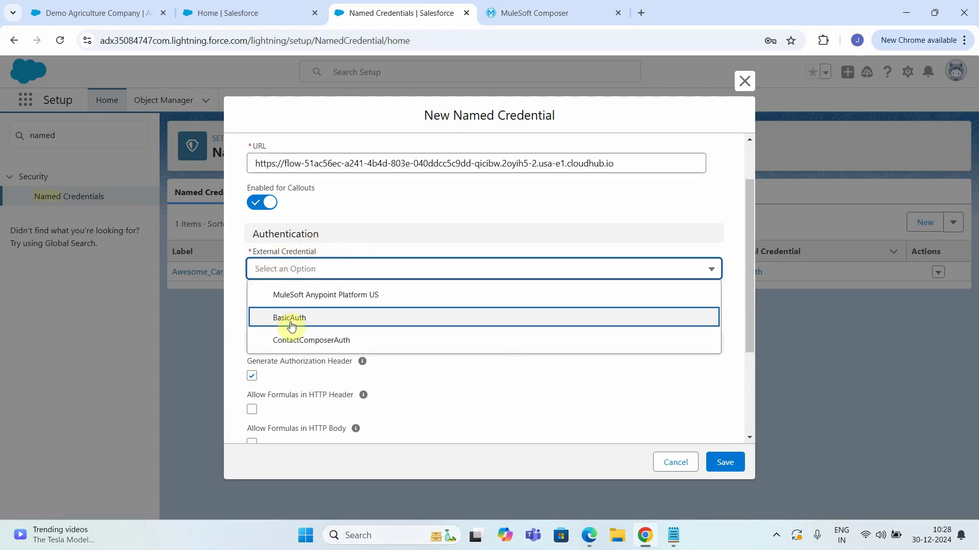
{"action": "left_click", "coordinate": [309, 340]}
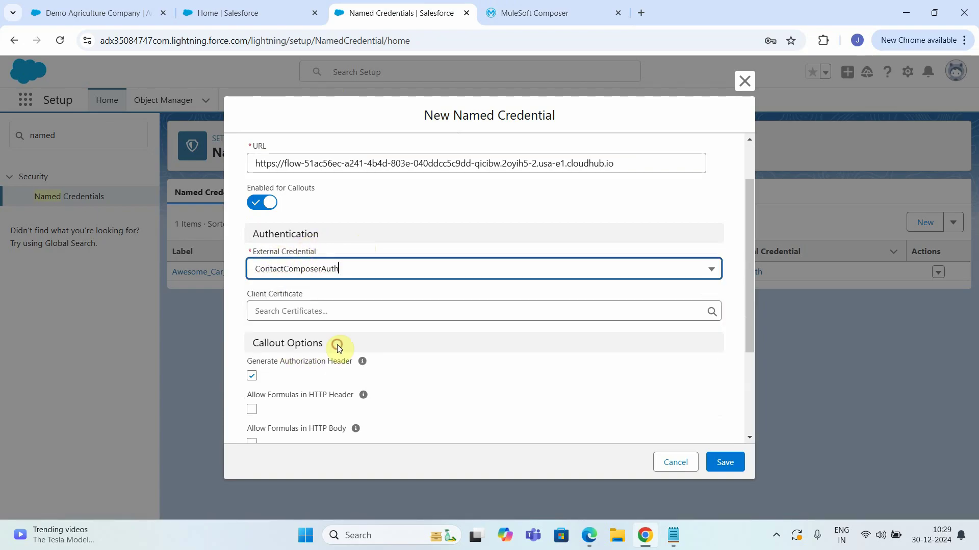
{"action": "scroll", "coordinate": [393, 350], "scroll_direction": "down", "scroll_amount": 3}
{"action": "left_click", "coordinate": [362, 218]}
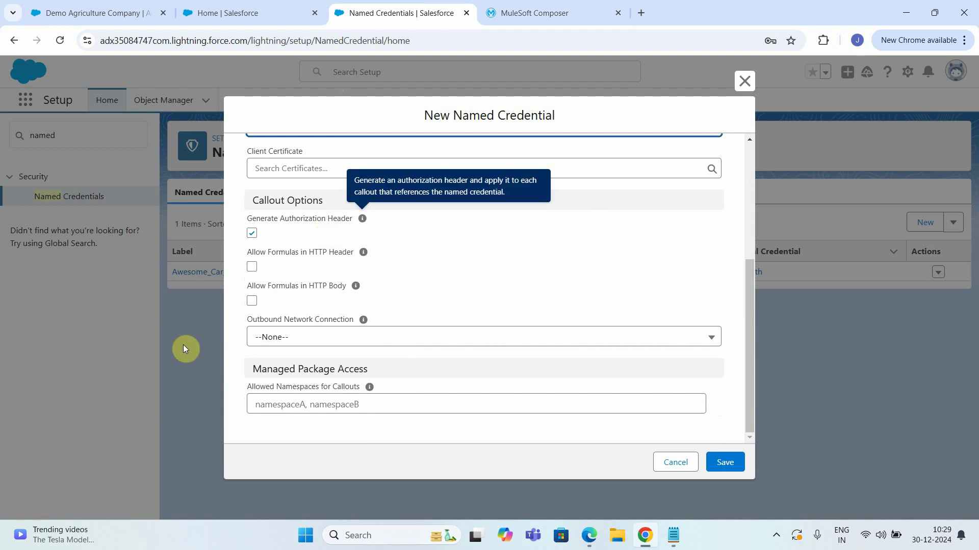
{"action": "left_click", "coordinate": [726, 463]}
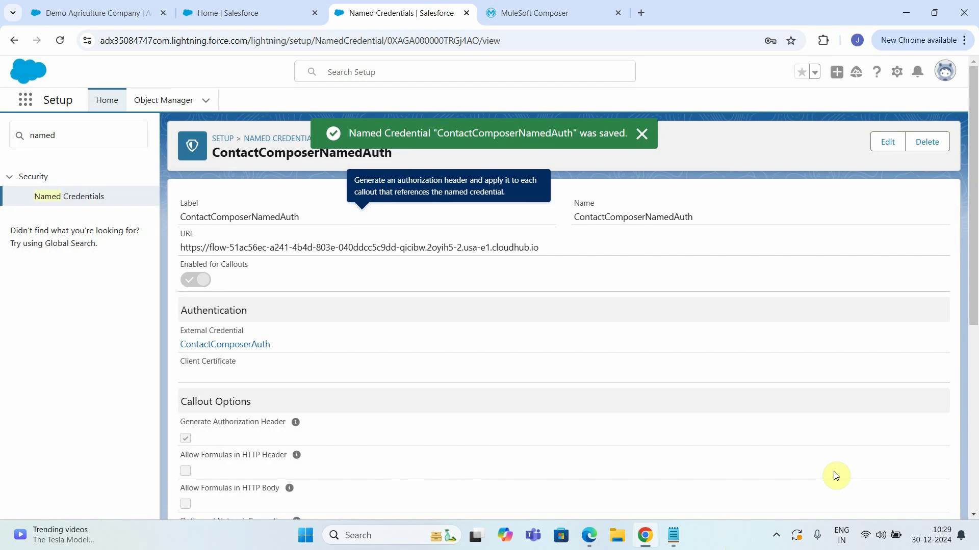
Search Setup for "externa", open External Services and start adding a service with From API Specification as its source
{"action": "left_click", "coordinate": [61, 135]}
{"action": "type", "text": "externa"}
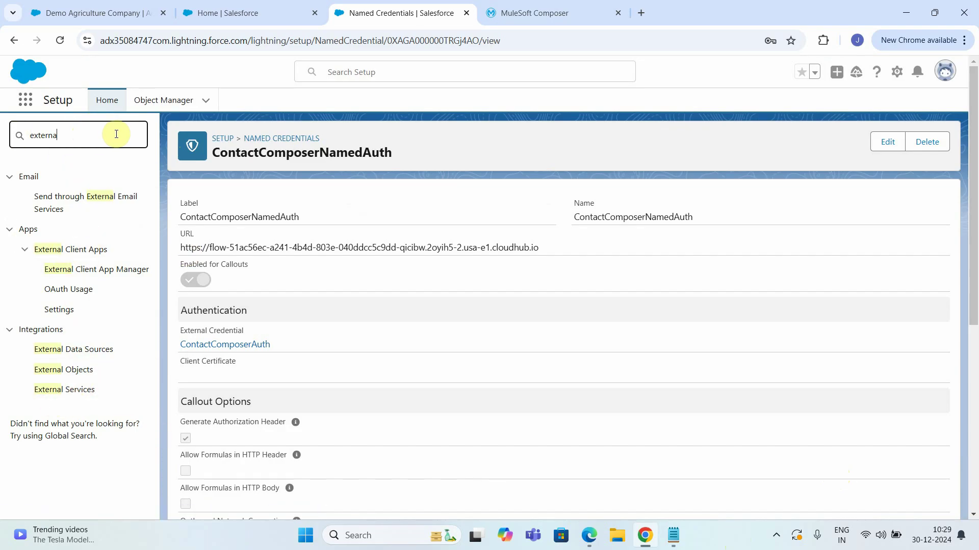
{"action": "left_click", "coordinate": [77, 392]}
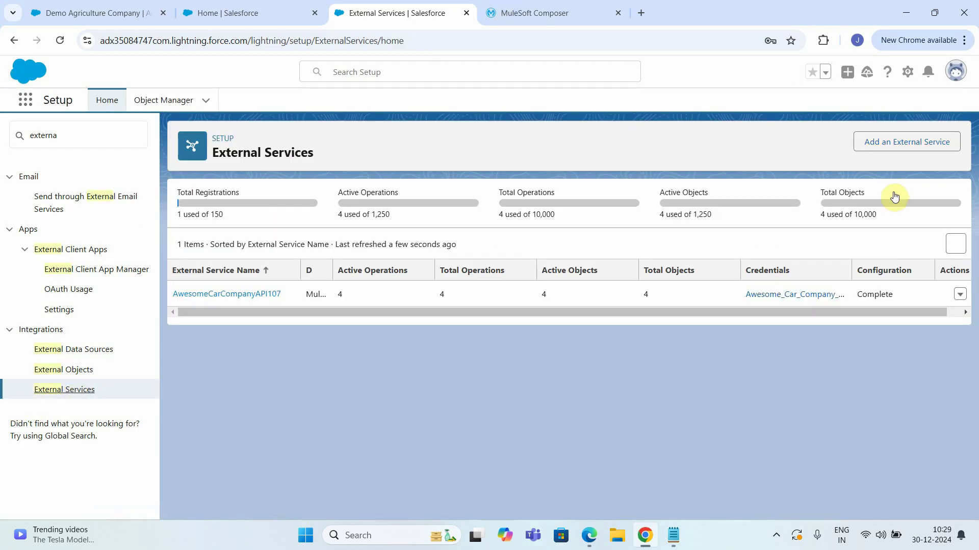
{"action": "left_click", "coordinate": [914, 145]}
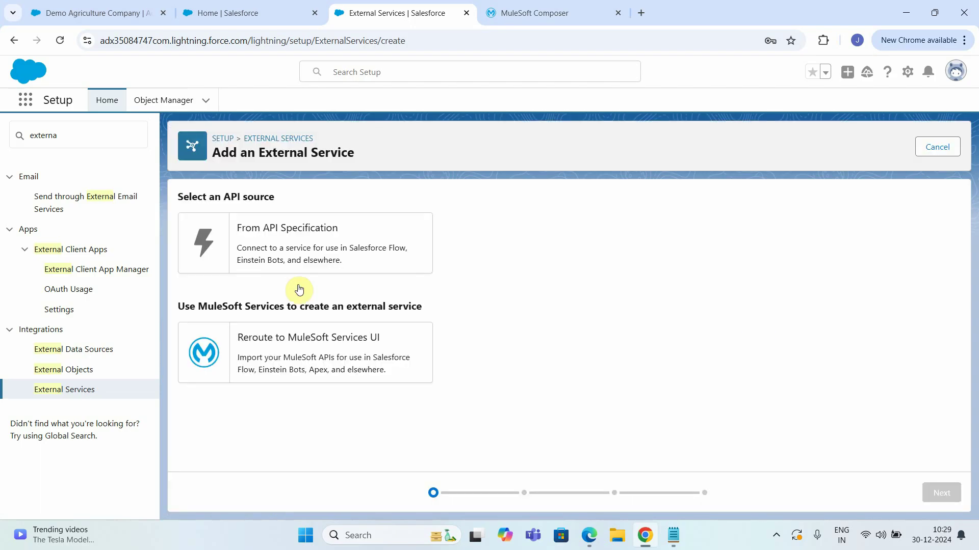
{"action": "left_click", "coordinate": [265, 243]}
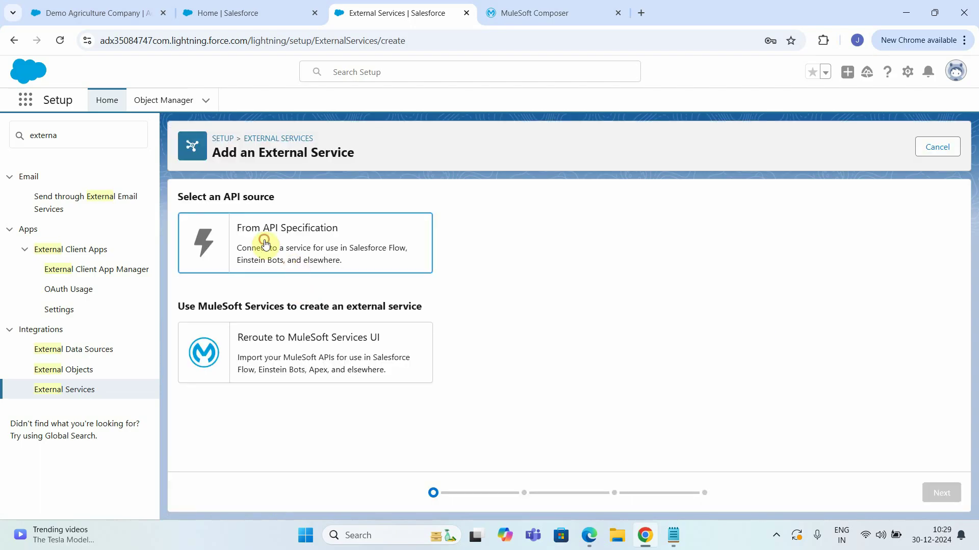
Name the external service ContactComposerExtAPI, choose Complete Schema as the service schema and select ContactComposerNamedAuth as its named credential
{"action": "left_click", "coordinate": [945, 493]}
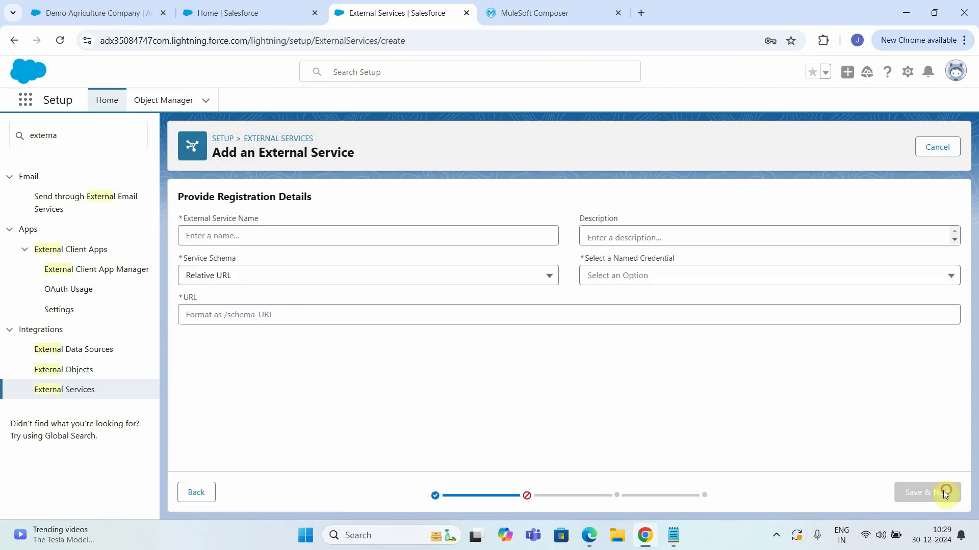
{"action": "left_click", "coordinate": [241, 238]}
{"action": "type", "text": "ContactComposerExtAPI"}
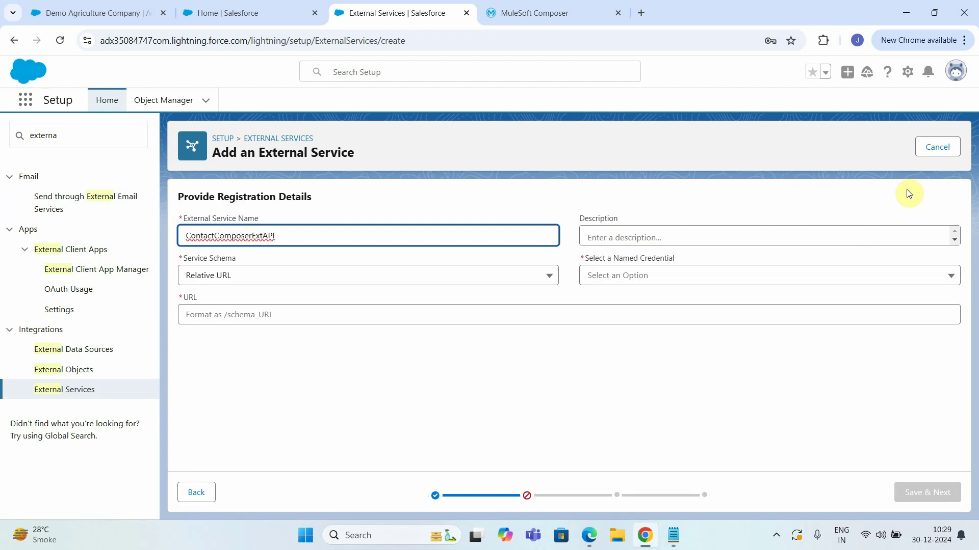
{"action": "left_click", "coordinate": [320, 279]}
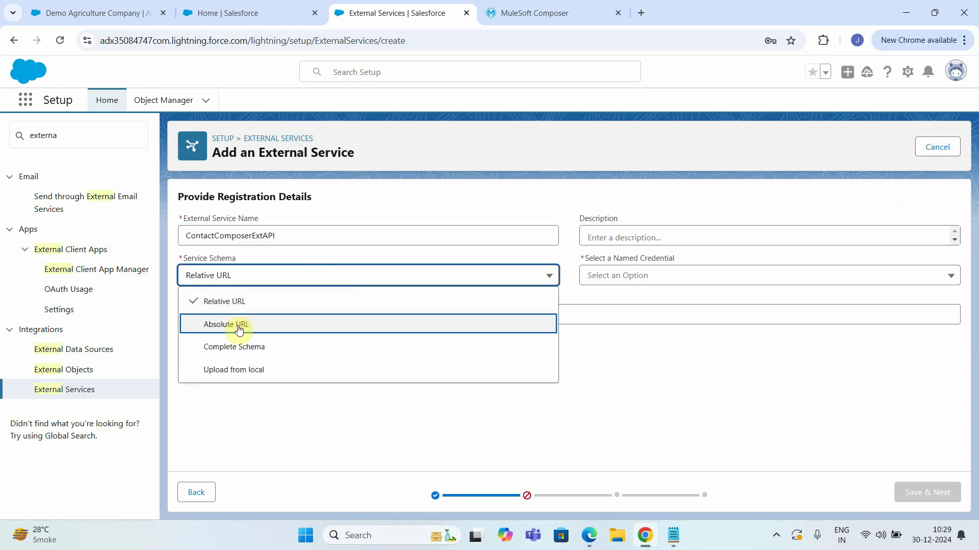
{"action": "left_click", "coordinate": [234, 346]}
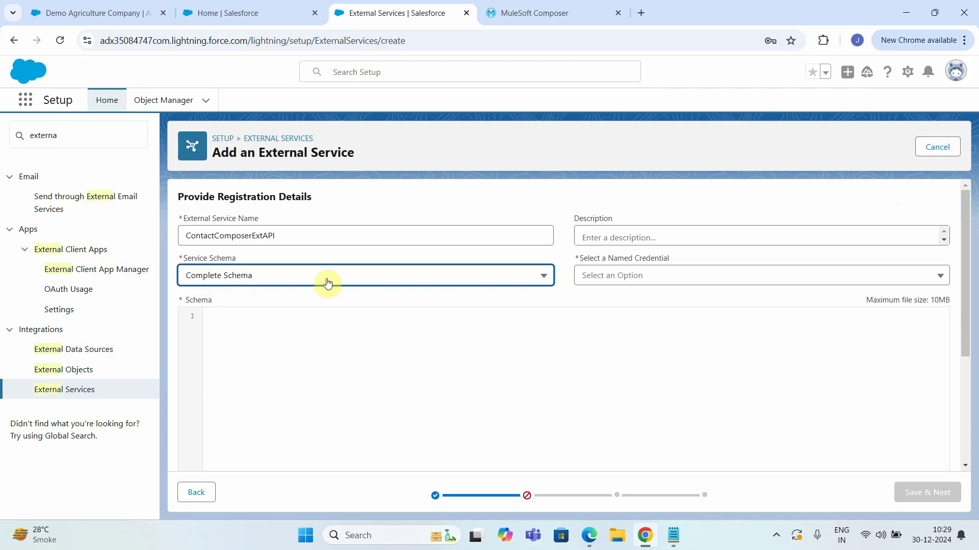
{"action": "left_click", "coordinate": [663, 285]}
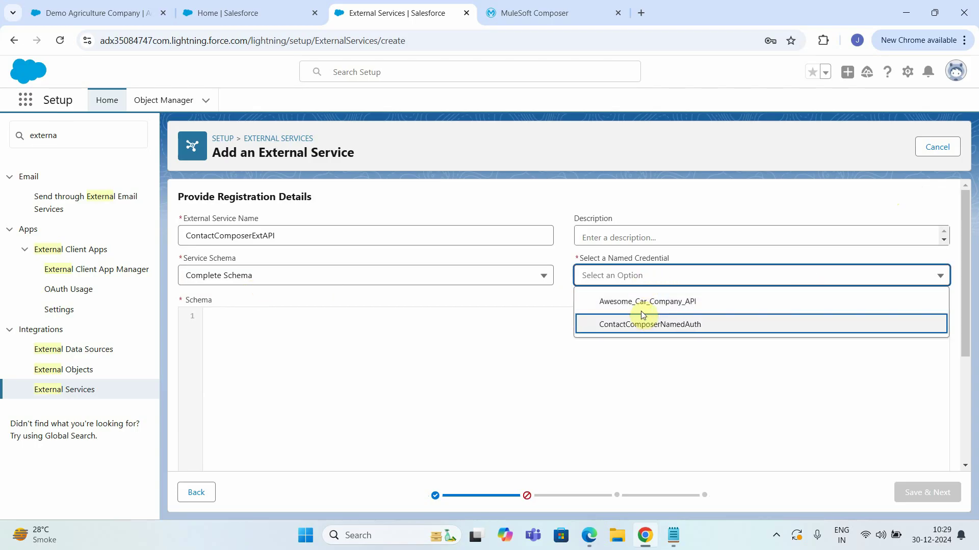
{"action": "left_click", "coordinate": [620, 335]}
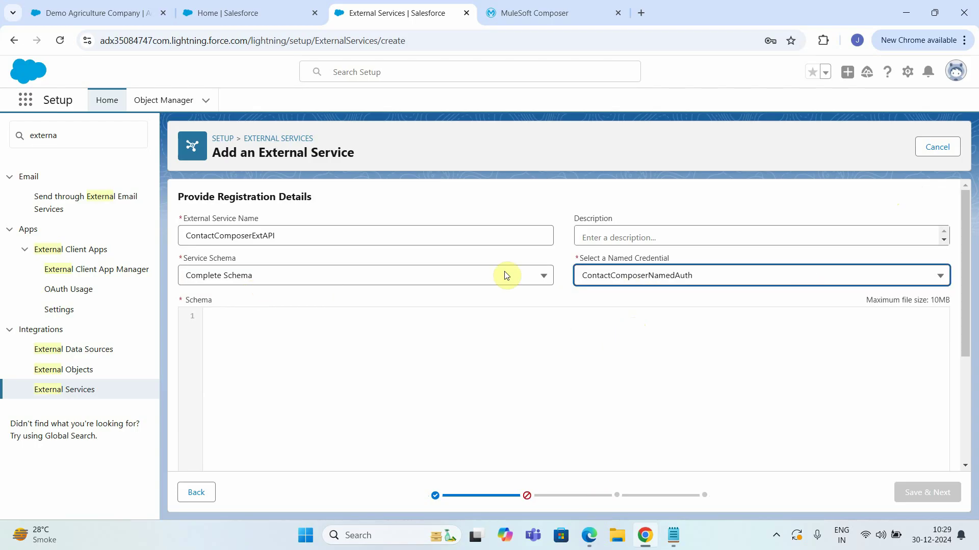
Copy the OpenAPI specification from the MuleSoft Composer flow credentials into the external service's schema in Salesforce and save the registration details
{"action": "left_click", "coordinate": [534, 11]}
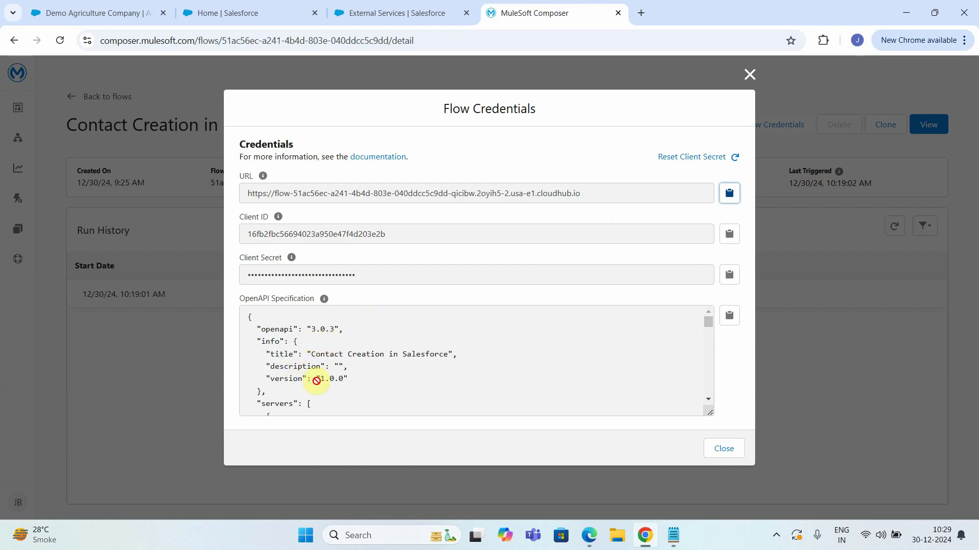
{"action": "scroll", "coordinate": [316, 380], "scroll_direction": "down", "scroll_amount": 5}
{"action": "left_click", "coordinate": [729, 315]}
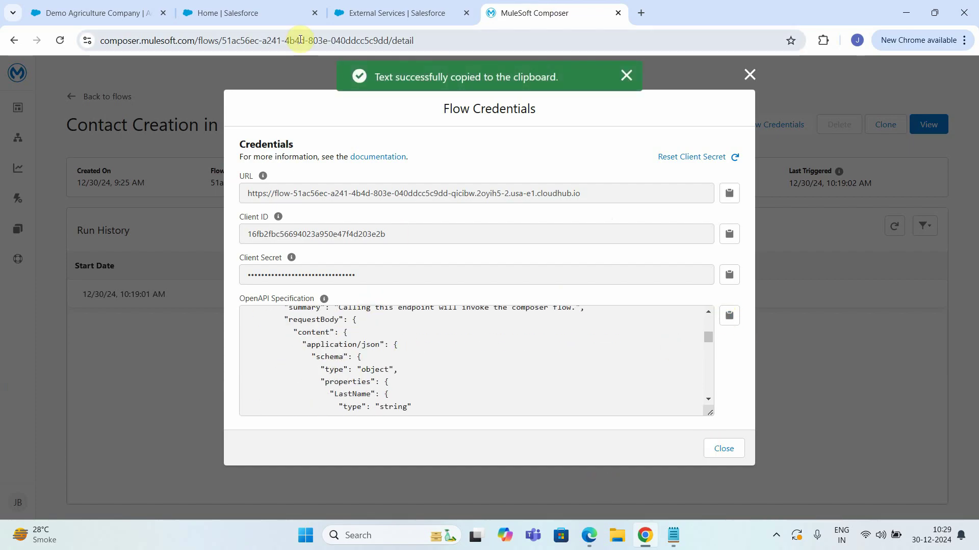
{"action": "left_click", "coordinate": [268, 12]}
{"action": "left_click", "coordinate": [390, 13]}
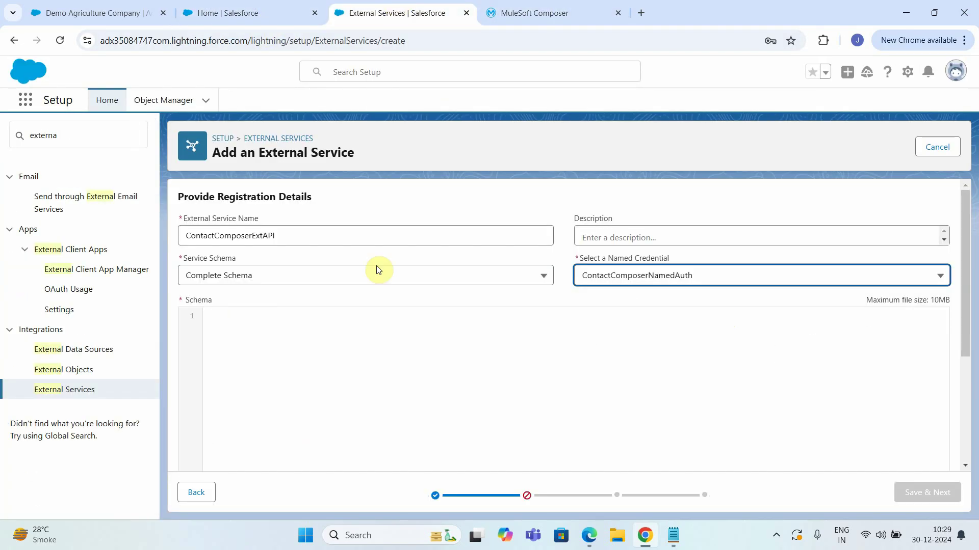
{"action": "left_click", "coordinate": [328, 351]}
{"action": "key", "text": "ctrl+v"}
{"action": "scroll", "coordinate": [448, 335], "scroll_direction": "up", "scroll_amount": 10}
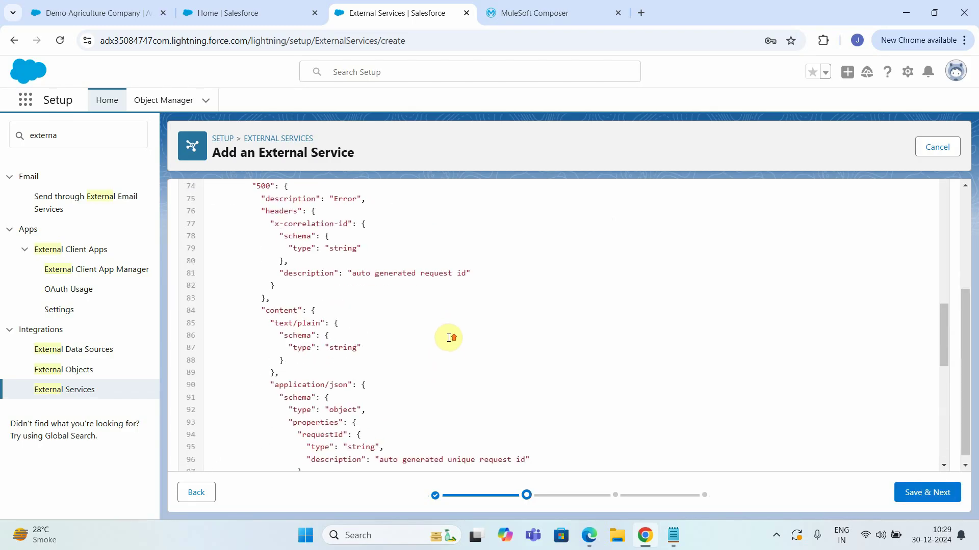
{"action": "left_click", "coordinate": [921, 501]}
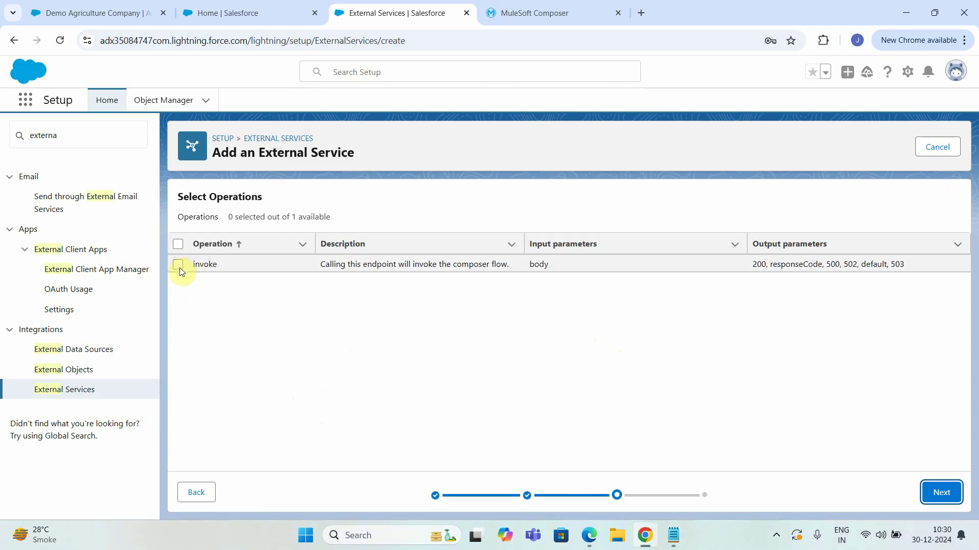
Select the invoke operation for the external service and proceed to the review of its actions
{"action": "left_click", "coordinate": [177, 265]}
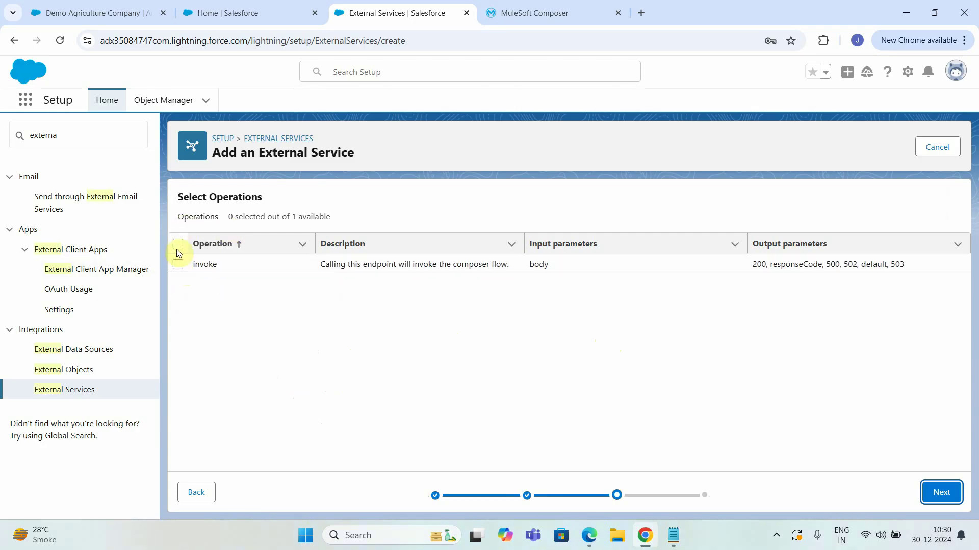
{"action": "left_click", "coordinate": [940, 492]}
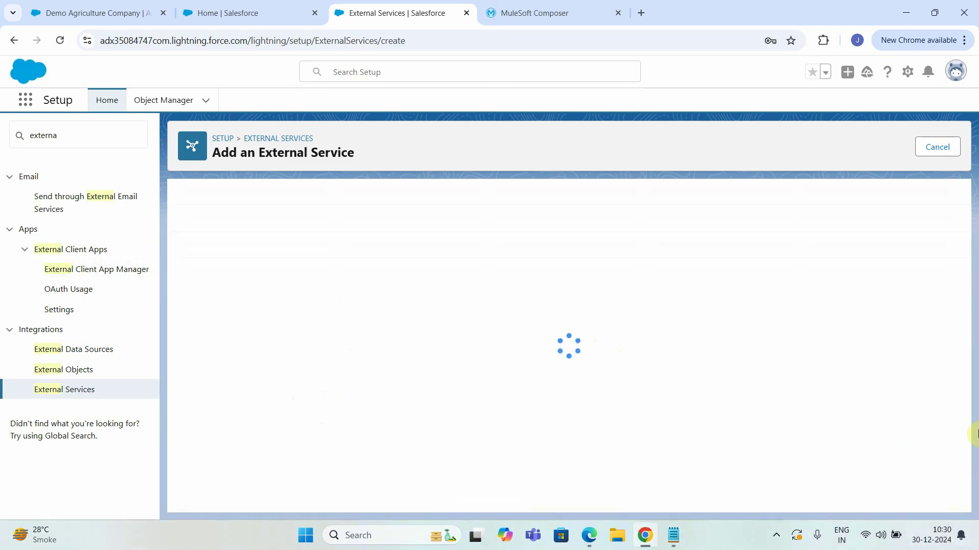
{"action": "scroll", "coordinate": [358, 313], "scroll_direction": "down", "scroll_amount": 1}
{"action": "scroll", "coordinate": [331, 327], "scroll_direction": "up", "scroll_amount": 1}
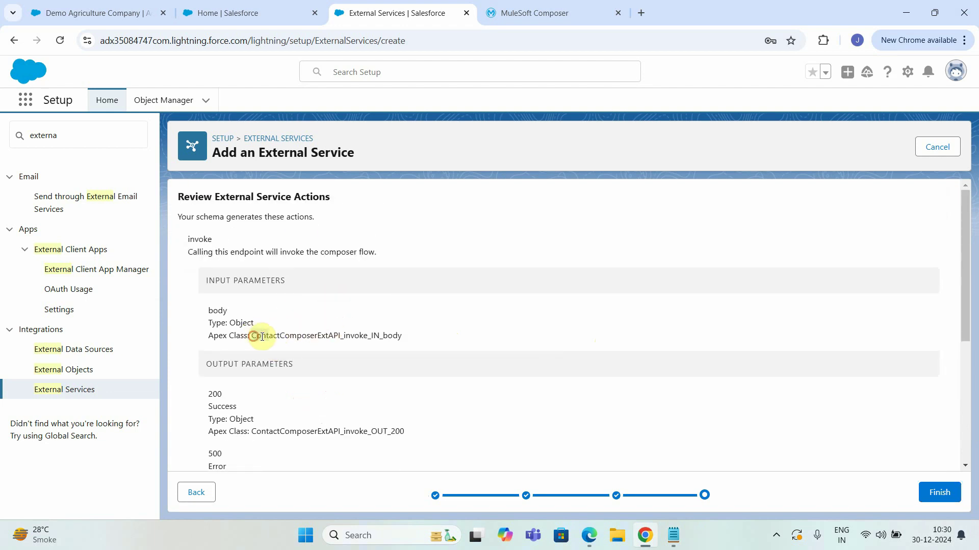
Review the Apex classes of the invoke action's input and output parameters and finish adding the external service
{"action": "left_click_drag", "start_coordinate": [253, 337], "coordinate": [415, 338]}
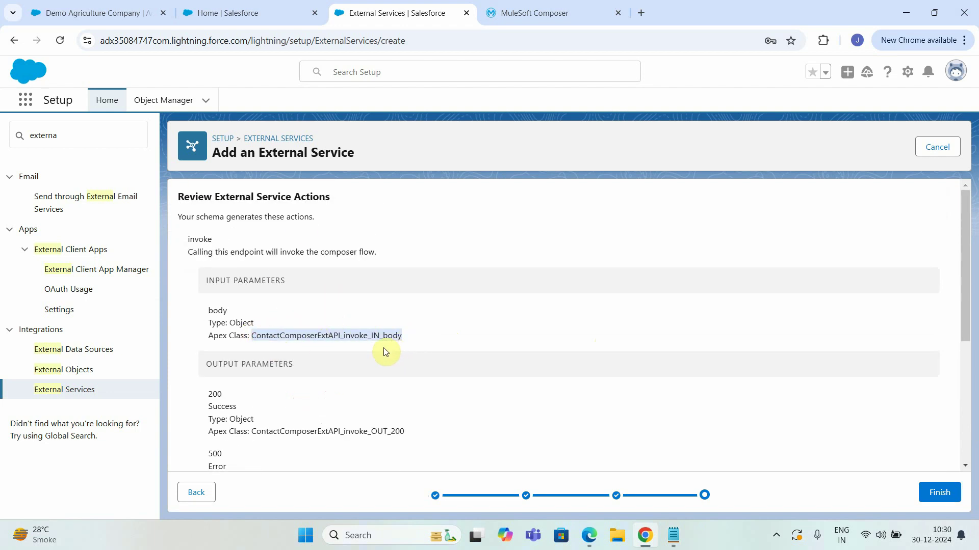
{"action": "scroll", "coordinate": [445, 334], "scroll_direction": "down", "scroll_amount": 3}
{"action": "left_click", "coordinate": [252, 303]}
{"action": "left_click_drag", "start_coordinate": [252, 304], "coordinate": [489, 305]}
{"action": "left_click_drag", "start_coordinate": [251, 363], "coordinate": [411, 365]}
{"action": "scroll", "coordinate": [433, 367], "scroll_direction": "down", "scroll_amount": 2}
{"action": "scroll", "coordinate": [549, 345], "scroll_direction": "up", "scroll_amount": 1}
{"action": "scroll", "coordinate": [548, 345], "scroll_direction": "up", "scroll_amount": 4}
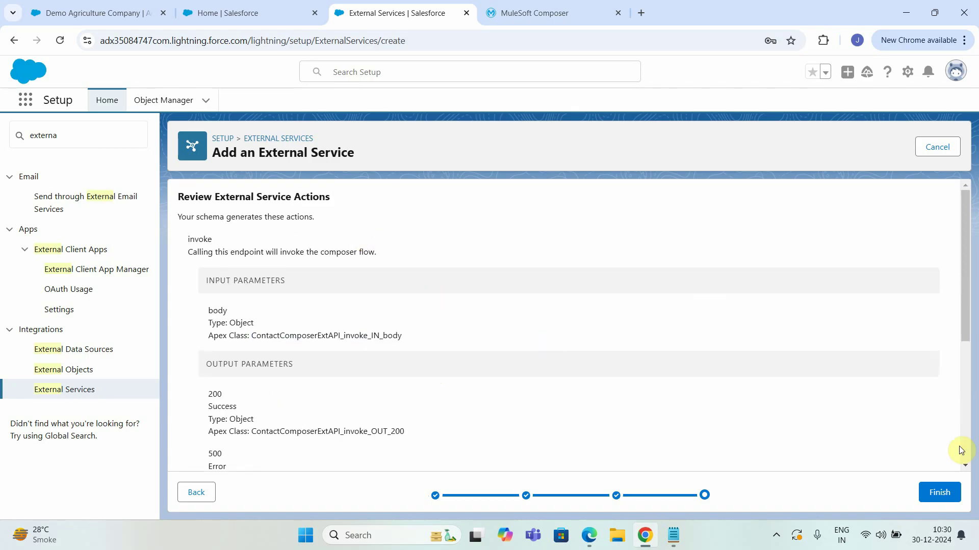
{"action": "left_click", "coordinate": [939, 491]}
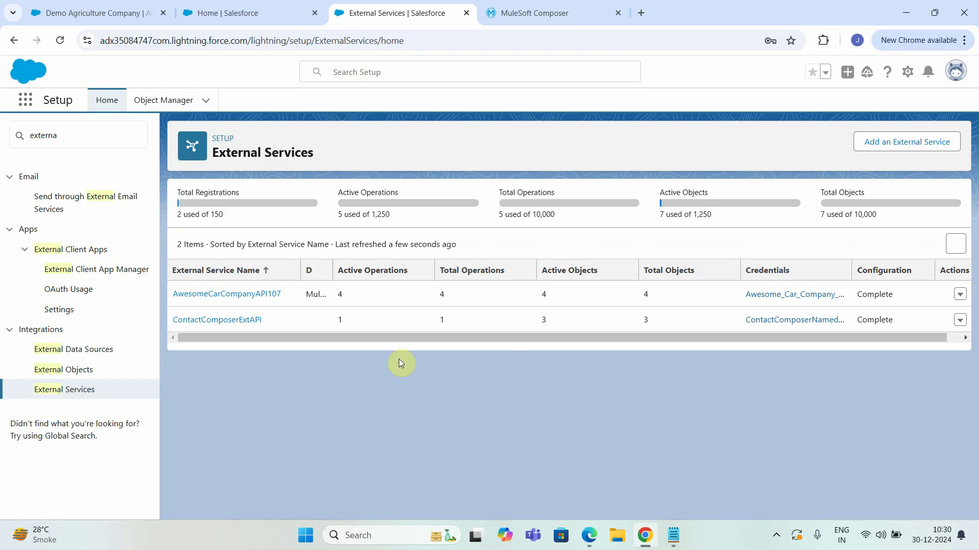
Search Setup for "permis", open Permission Sets and start creating a new permission set
{"action": "left_click", "coordinate": [81, 135]}
{"action": "type", "text": "permis"}
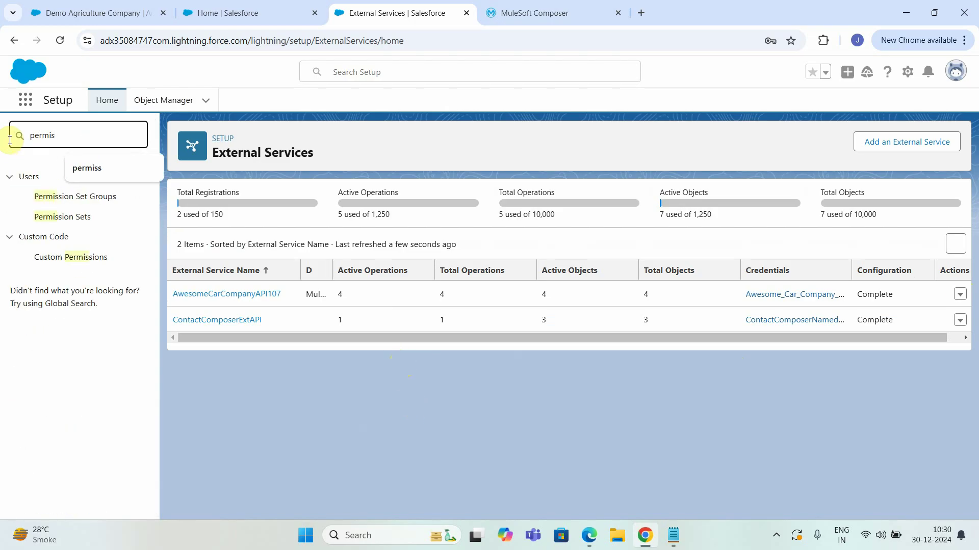
{"action": "left_click", "coordinate": [77, 217]}
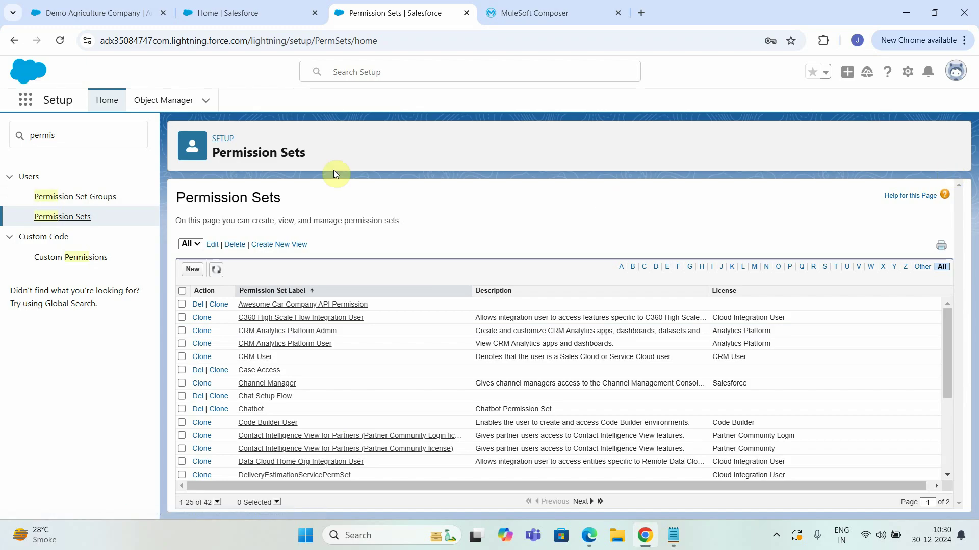
{"action": "left_click", "coordinate": [193, 269]}
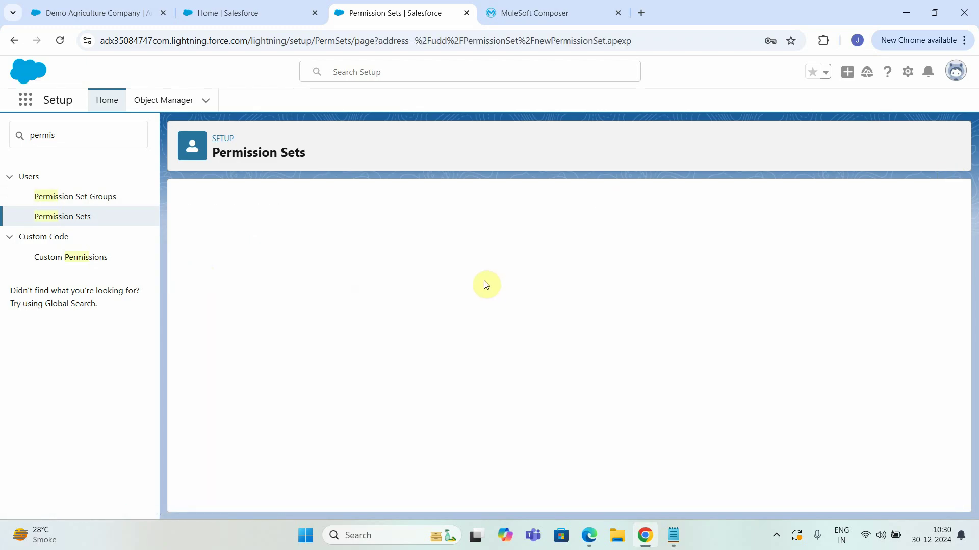
Label the new permission set ContactComposerPS, let its API name fill in from the label and save it
{"action": "left_click", "coordinate": [376, 289]}
{"action": "type", "text": "Contact"}
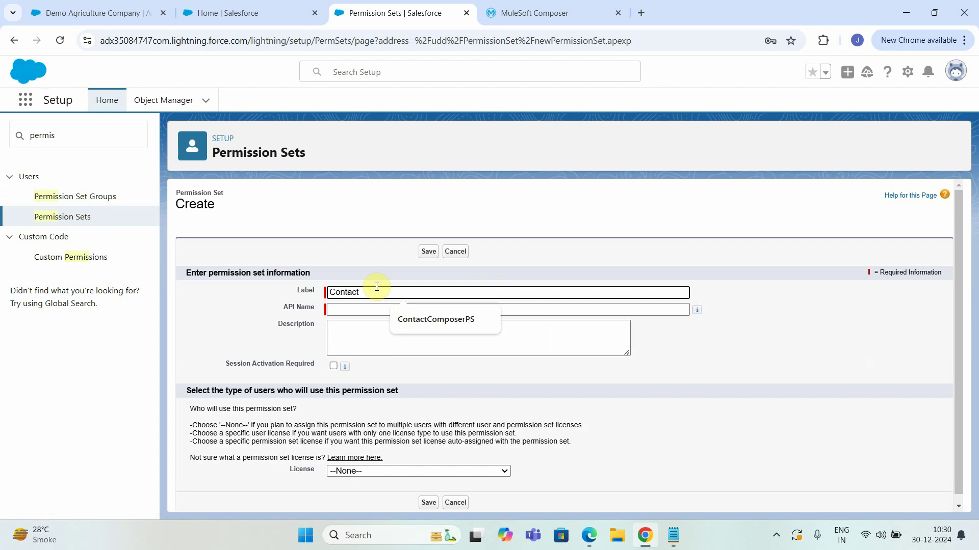
{"action": "type", "text": "C"}
{"action": "key", "text": "Down"}
{"action": "key", "text": "Return"}
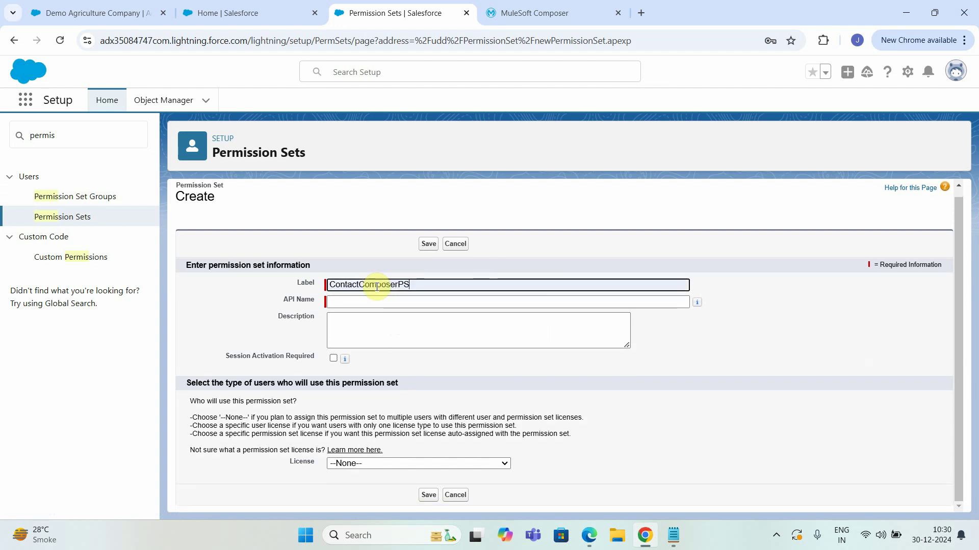
{"action": "left_click", "coordinate": [729, 301]}
{"action": "left_click", "coordinate": [429, 495]}
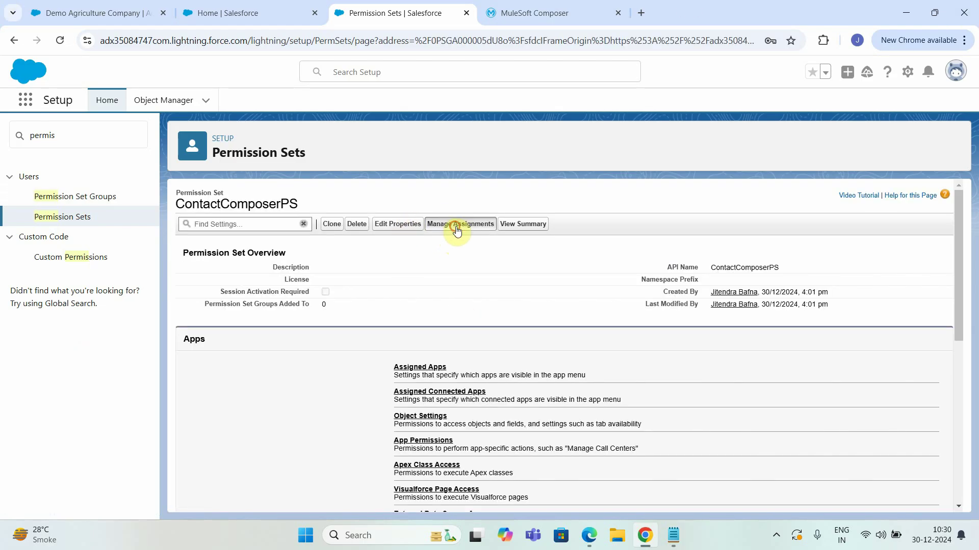
Assign the ContactComposerPS permission set to the System Administrator user with no expiration date
{"action": "left_click", "coordinate": [457, 228]}
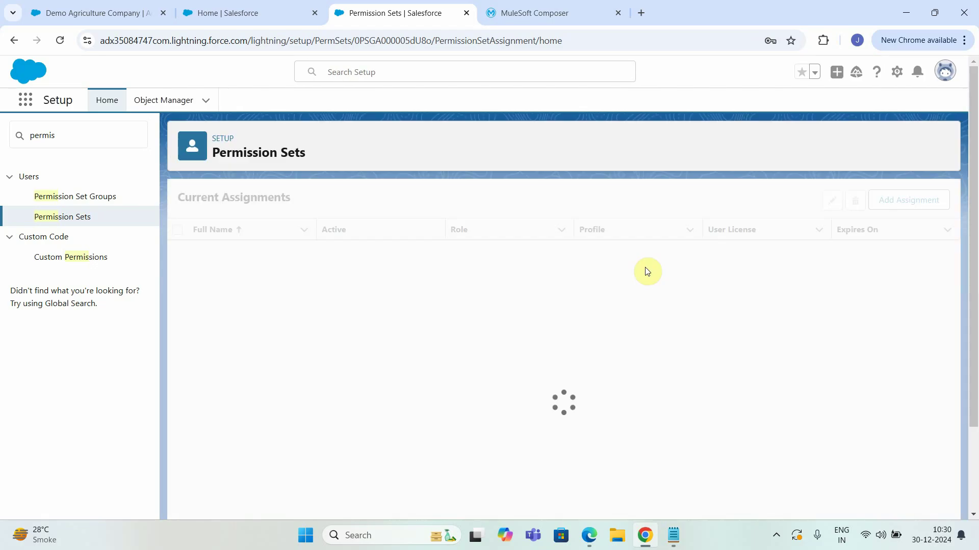
{"action": "left_click", "coordinate": [916, 201]}
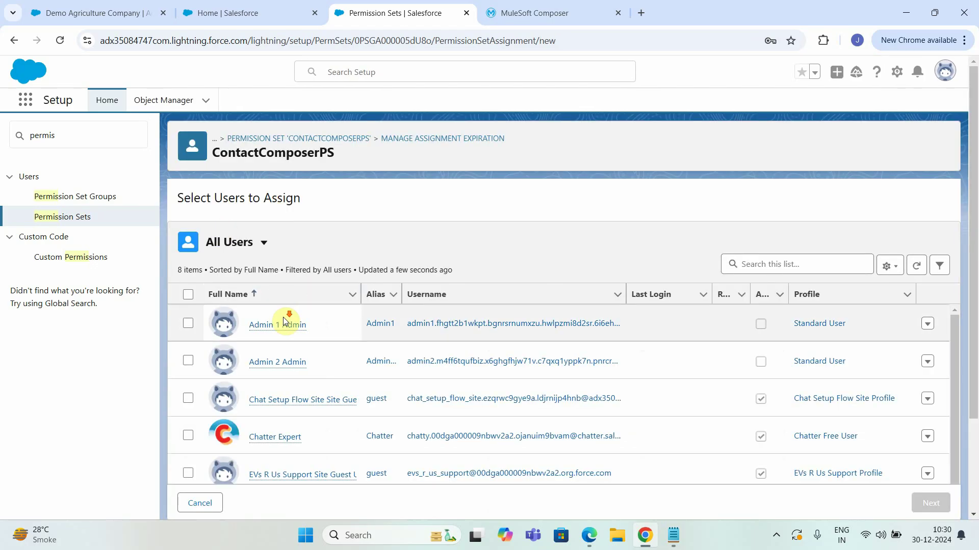
{"action": "scroll", "coordinate": [278, 316], "scroll_direction": "down", "scroll_amount": 2}
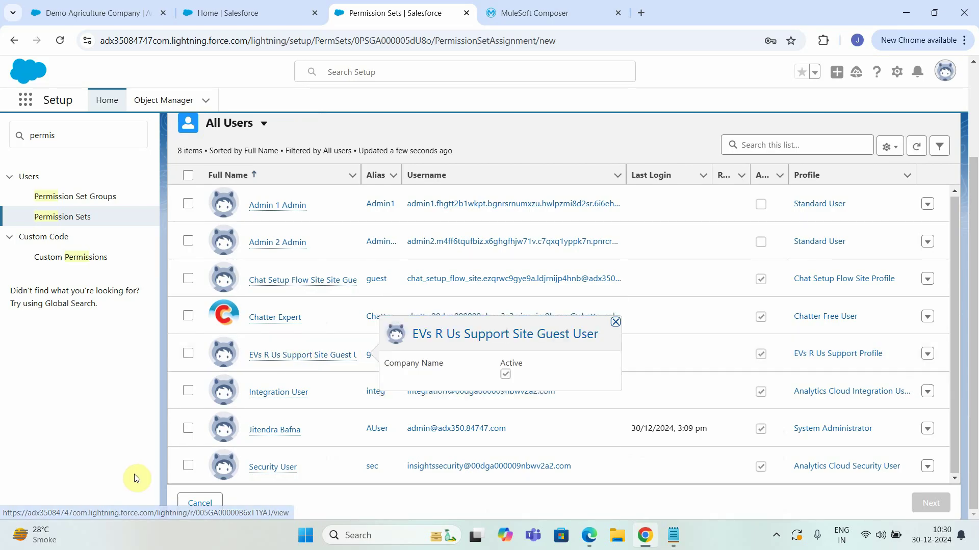
{"action": "left_click", "coordinate": [188, 428]}
{"action": "left_click", "coordinate": [931, 505]}
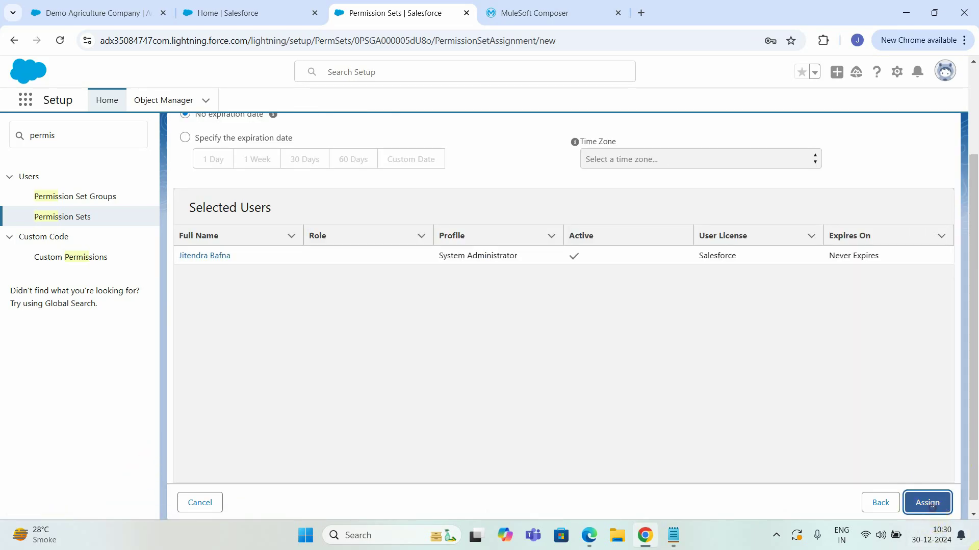
{"action": "left_click", "coordinate": [929, 509]}
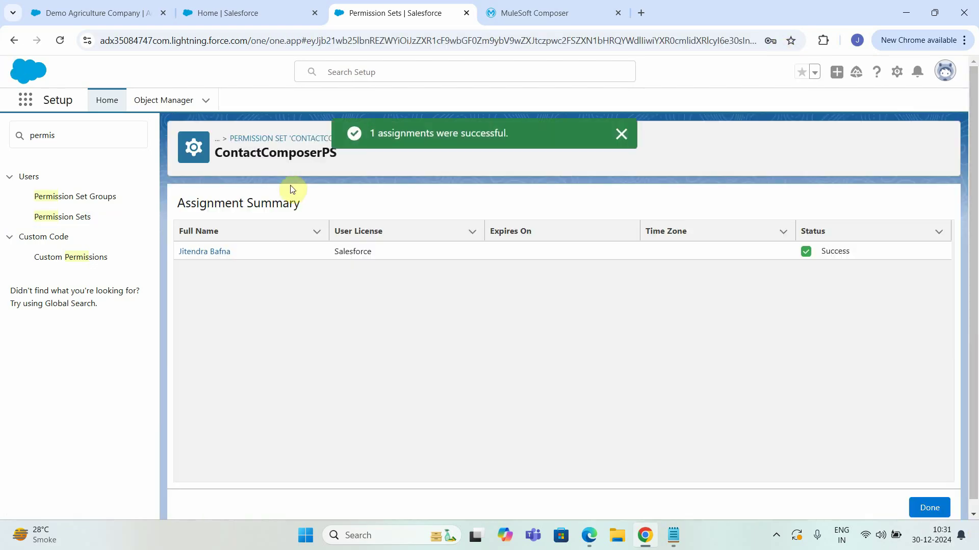
Enable the ContactComposerAuth - ContactComposerBasicAuth principal in ContactComposerPS's External Credential Principal Access and save the change
{"action": "left_click", "coordinate": [295, 140]}
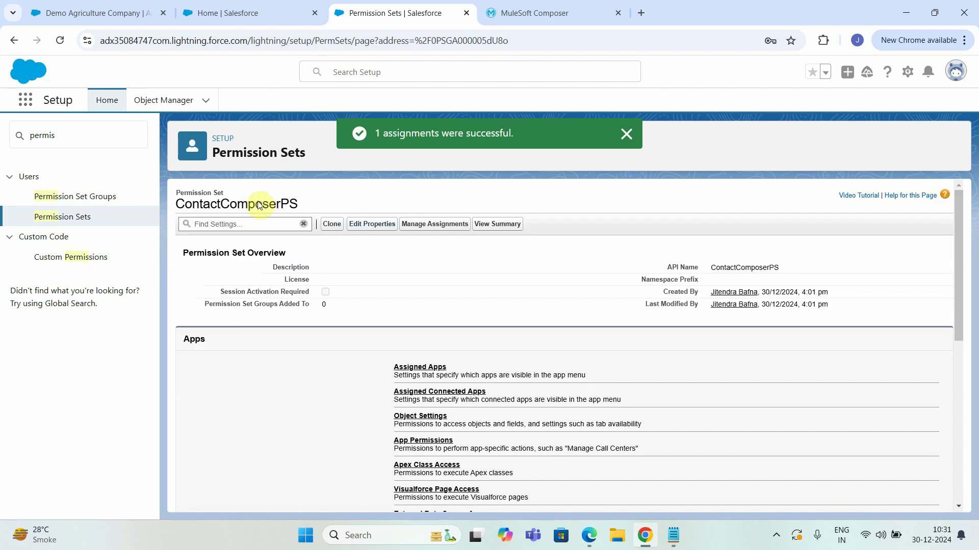
{"action": "scroll", "coordinate": [498, 278], "scroll_direction": "down", "scroll_amount": 5}
{"action": "scroll", "coordinate": [459, 308], "scroll_direction": "up", "scroll_amount": 3}
{"action": "scroll", "coordinate": [459, 308], "scroll_direction": "up", "scroll_amount": 2}
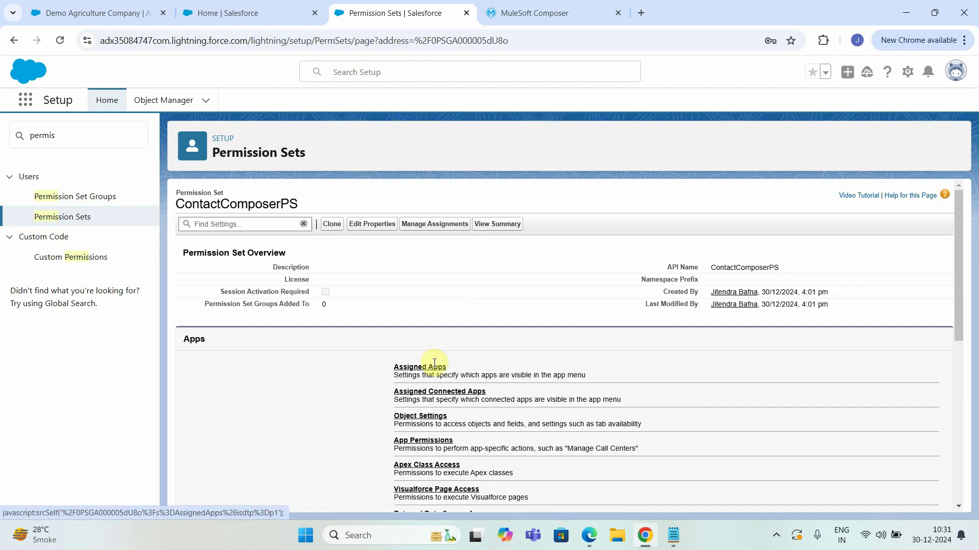
{"action": "scroll", "coordinate": [432, 367], "scroll_direction": "down", "scroll_amount": 6}
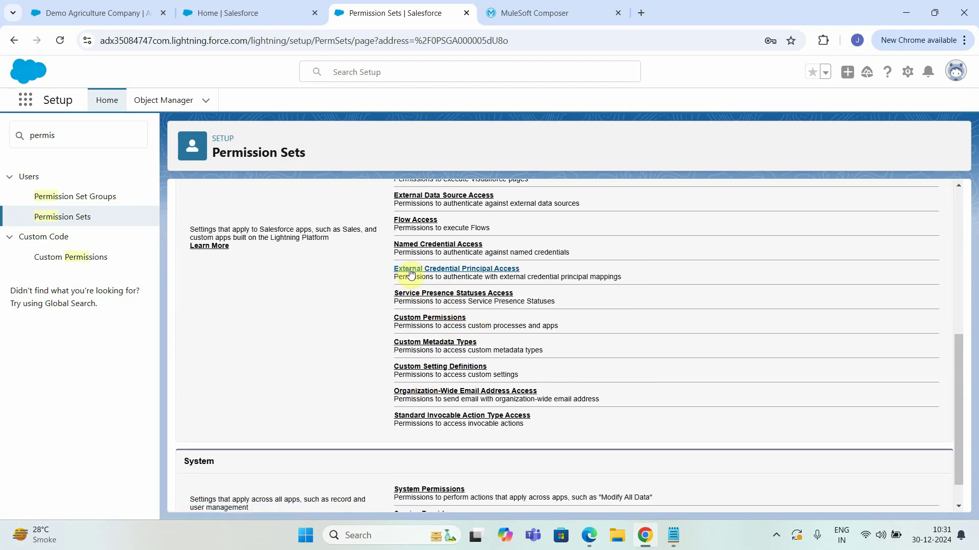
{"action": "left_click", "coordinate": [496, 268]}
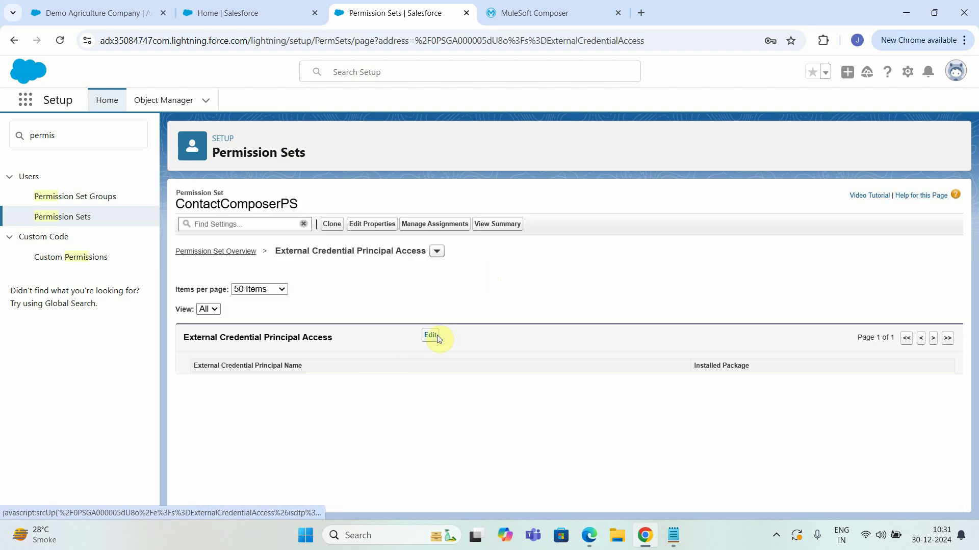
{"action": "left_click", "coordinate": [431, 335]}
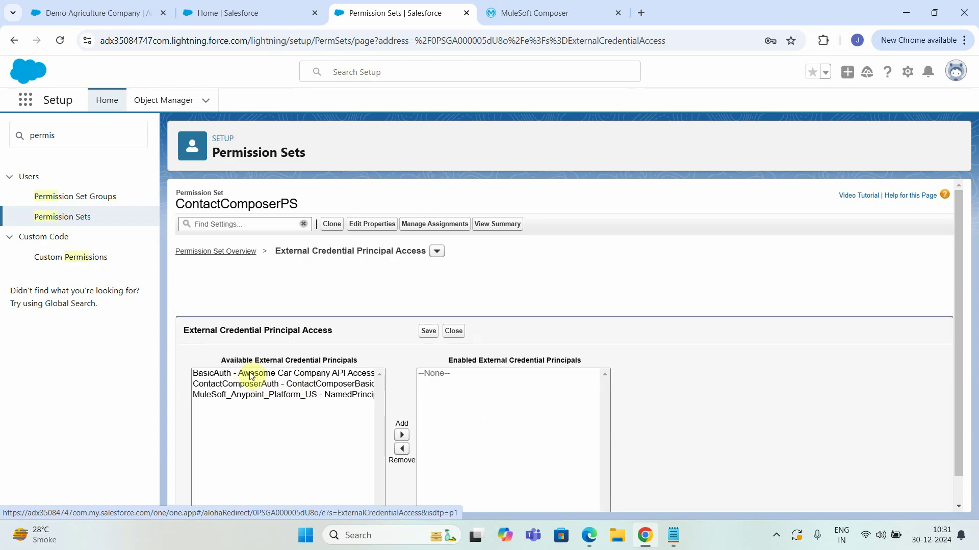
{"action": "left_click", "coordinate": [224, 385]}
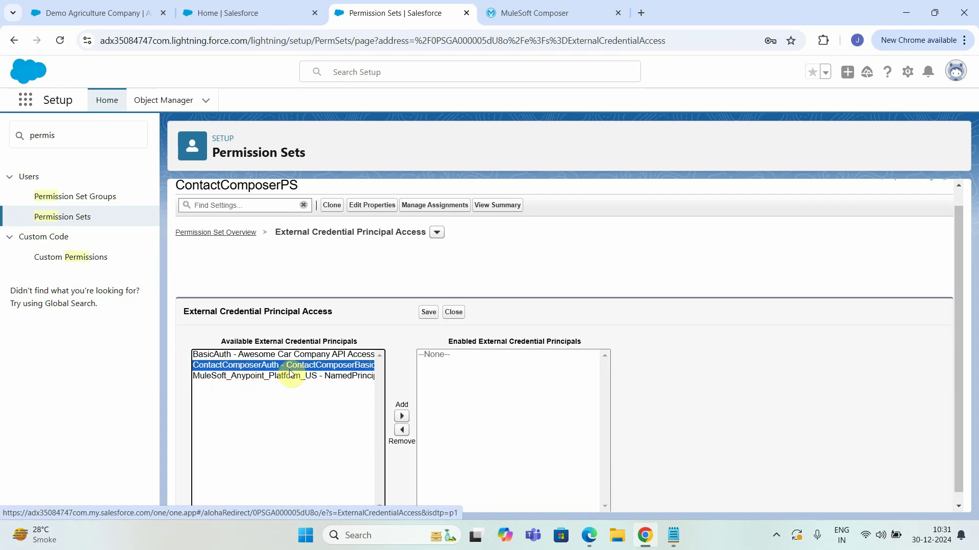
{"action": "left_click", "coordinate": [402, 417]}
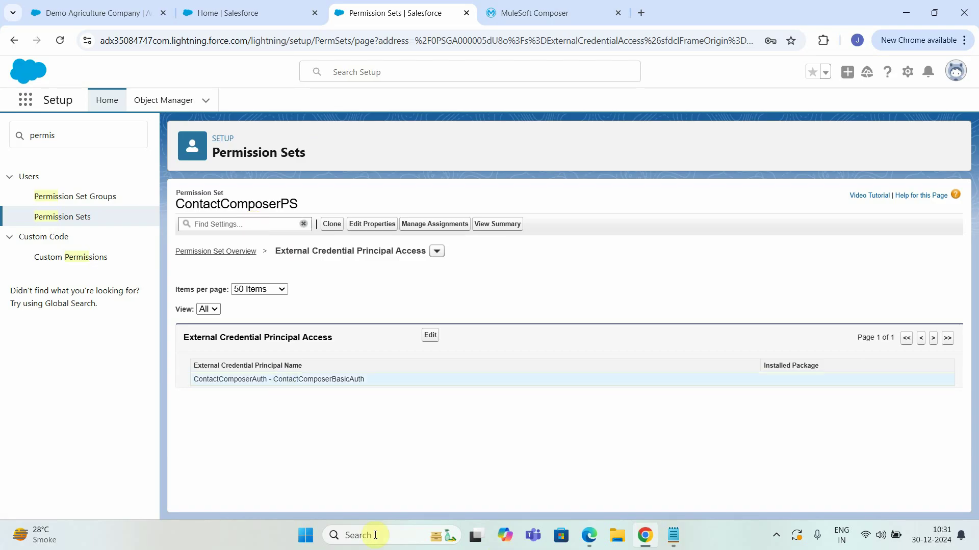
Search Setup for "flow", open Flows and start creating a new flow
{"action": "left_click_drag", "start_coordinate": [77, 135], "coordinate": [4, 143]}
{"action": "type", "text": "fl"}
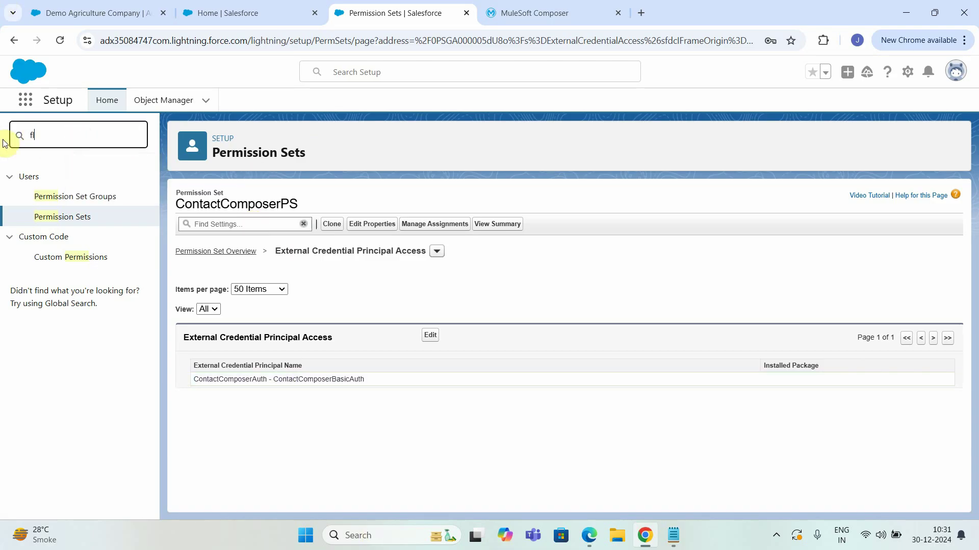
{"action": "type", "text": "ow"}
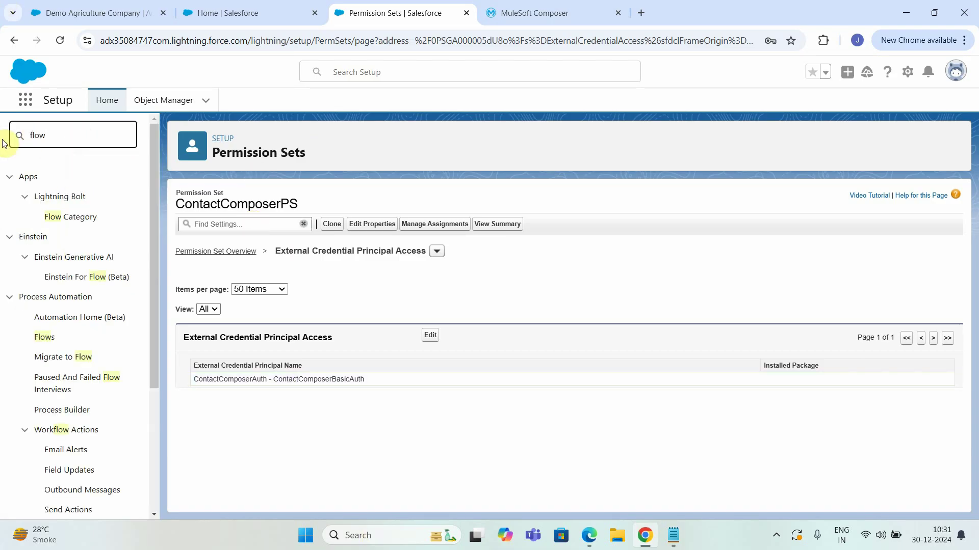
{"action": "left_click", "coordinate": [41, 338]}
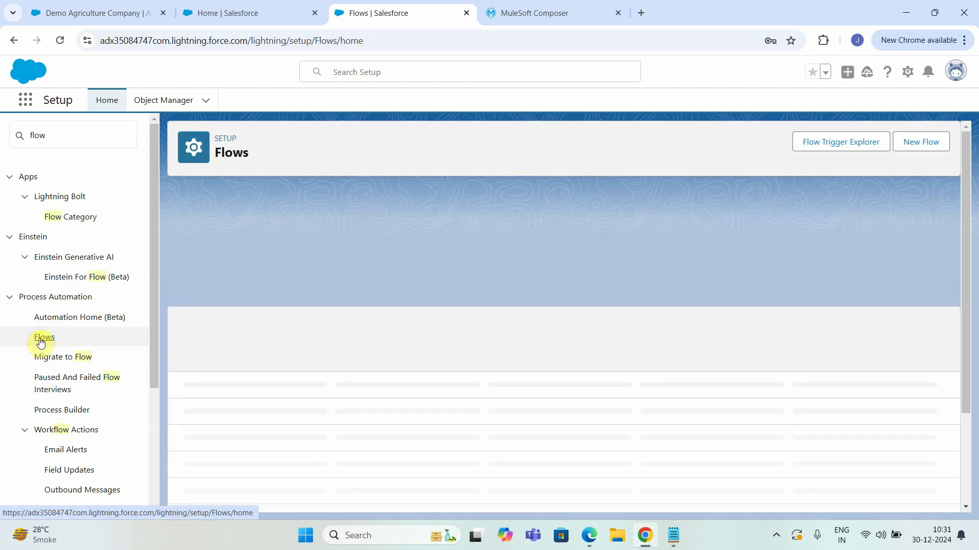
{"action": "left_click", "coordinate": [926, 142]}
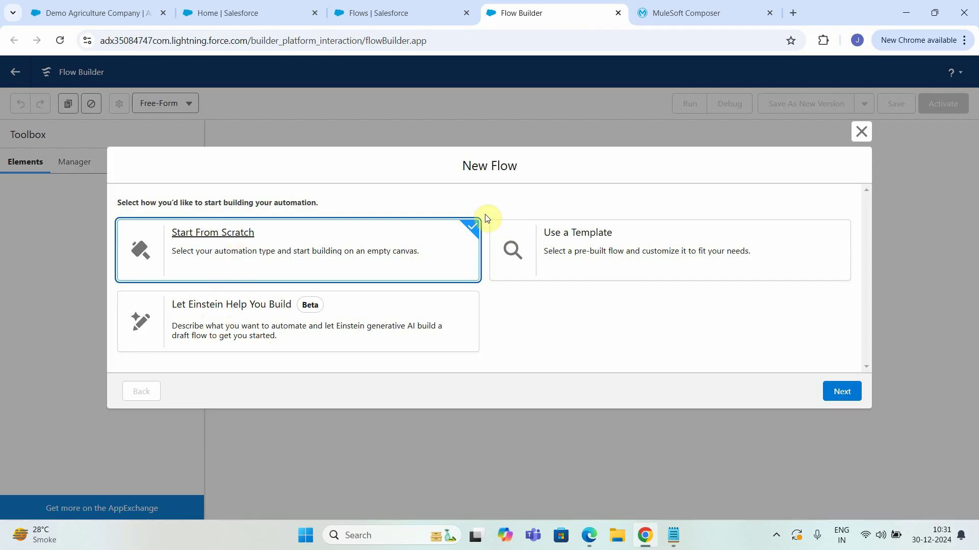
Start the flow from scratch and create it as a Record-Triggered Flow
{"action": "left_click", "coordinate": [841, 391]}
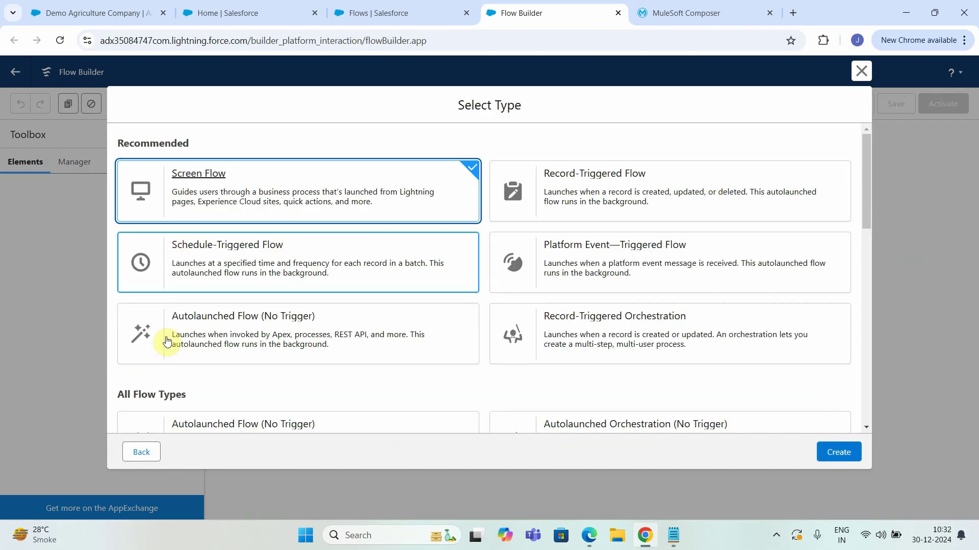
{"action": "left_click", "coordinate": [240, 263]}
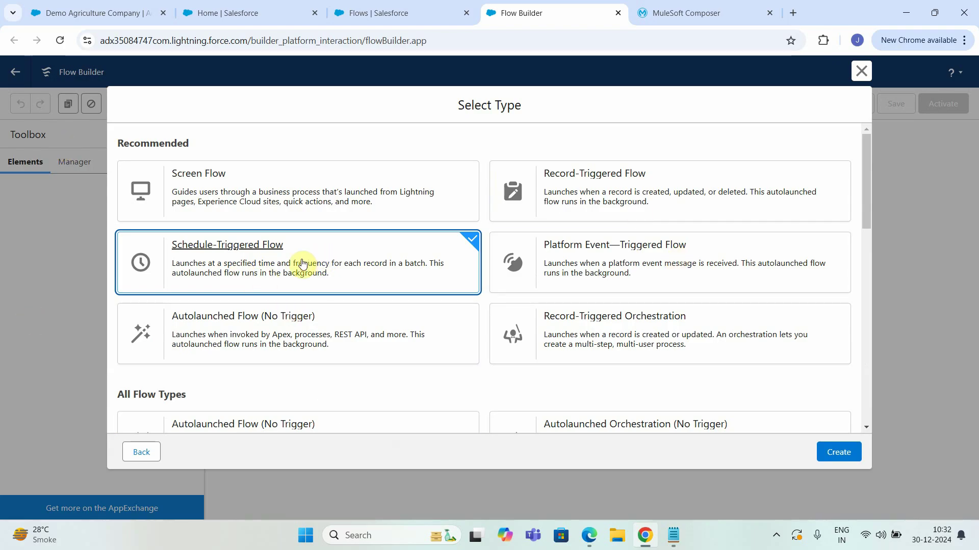
{"action": "left_click", "coordinate": [558, 198]}
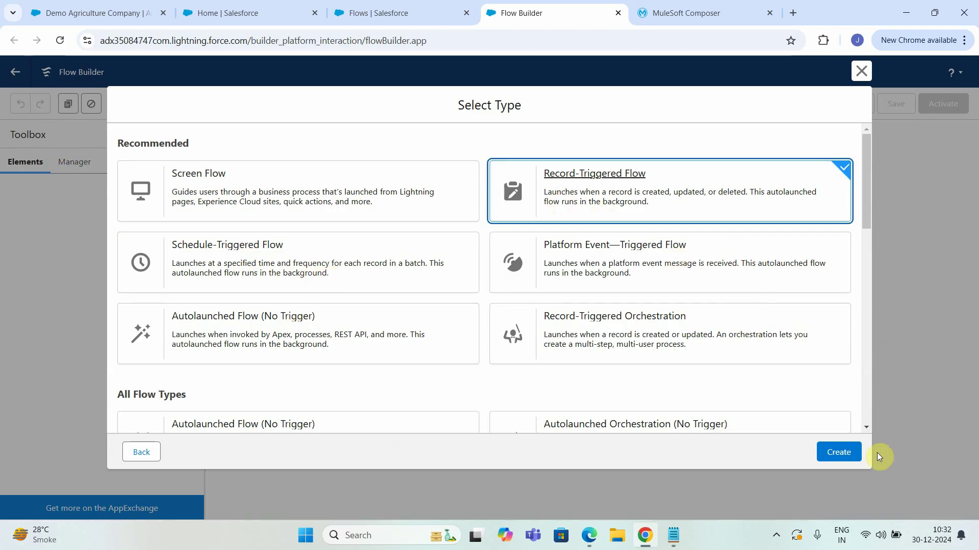
{"action": "left_click", "coordinate": [844, 454]}
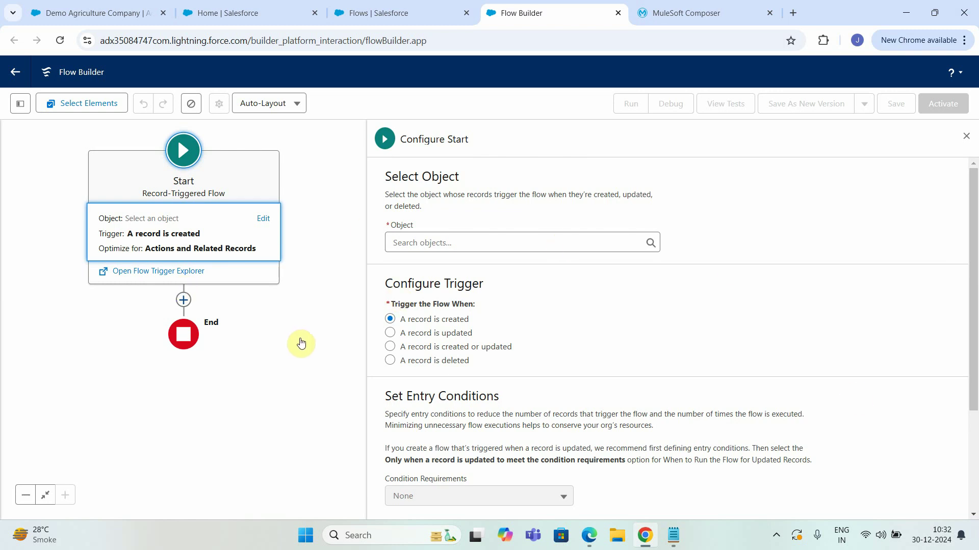
Set Account as the flow's triggering object, keeping the trigger as A record is created
{"action": "left_click", "coordinate": [425, 244]}
{"action": "left_click", "coordinate": [422, 277]}
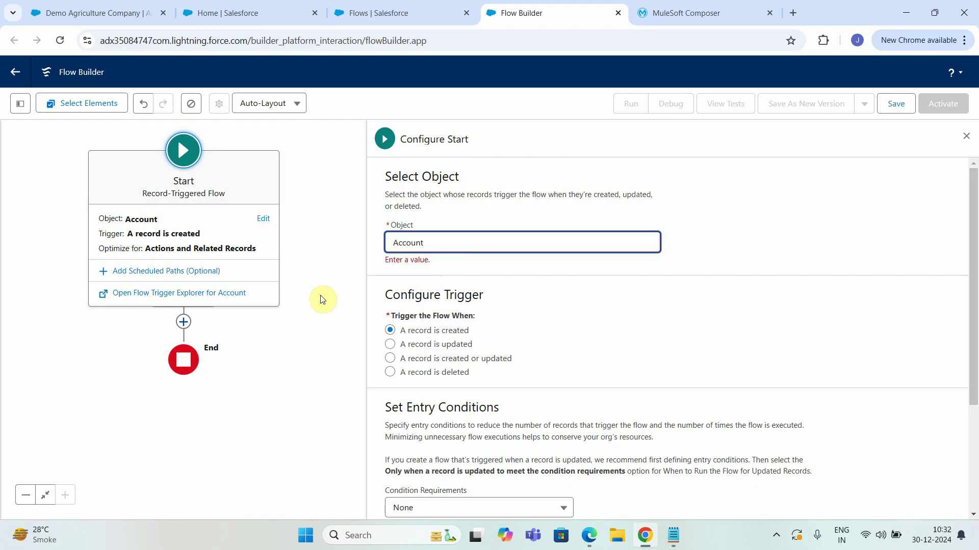
{"action": "scroll", "coordinate": [555, 316], "scroll_direction": "down", "scroll_amount": 2}
{"action": "scroll", "coordinate": [556, 316], "scroll_direction": "down", "scroll_amount": 1}
{"action": "scroll", "coordinate": [433, 225], "scroll_direction": "up", "scroll_amount": 1}
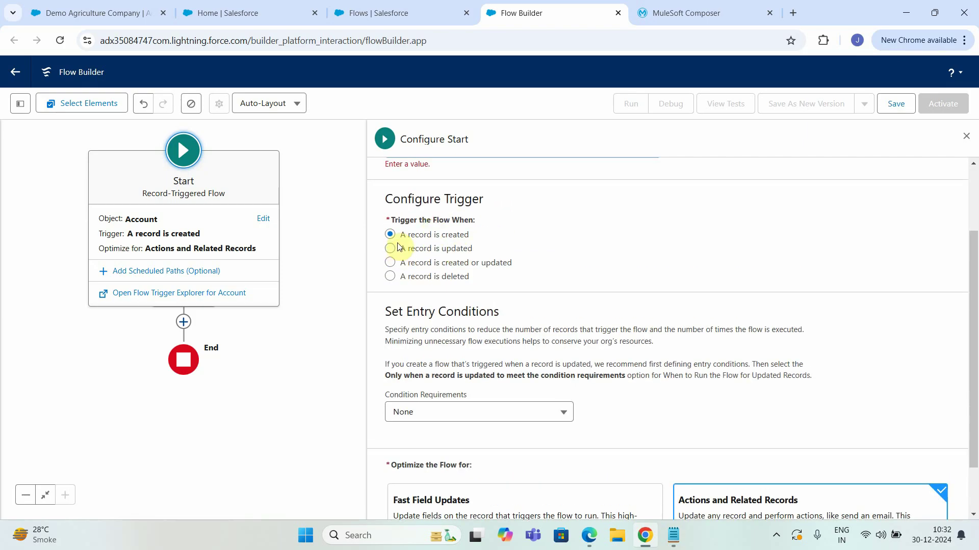
{"action": "scroll", "coordinate": [571, 214], "scroll_direction": "down", "scroll_amount": 1}
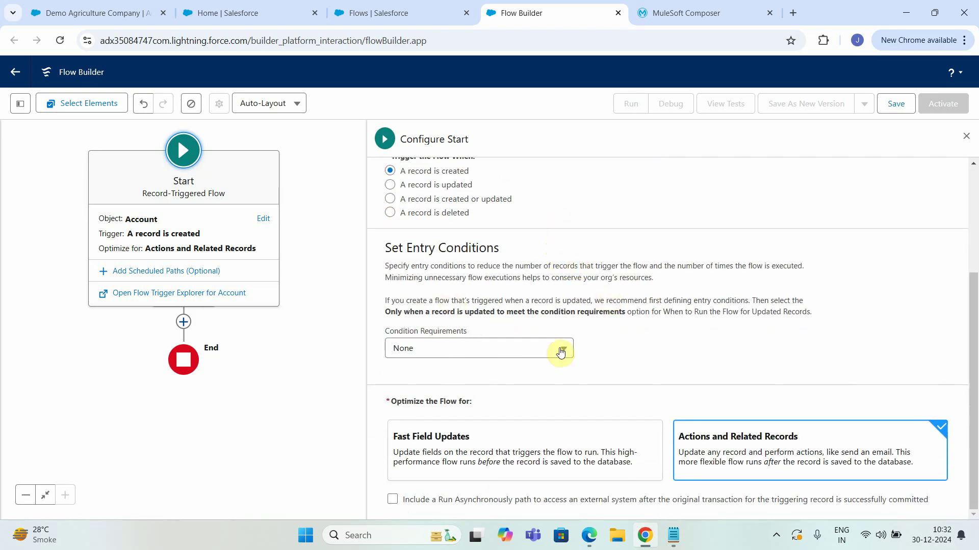
{"action": "left_click", "coordinate": [485, 347]}
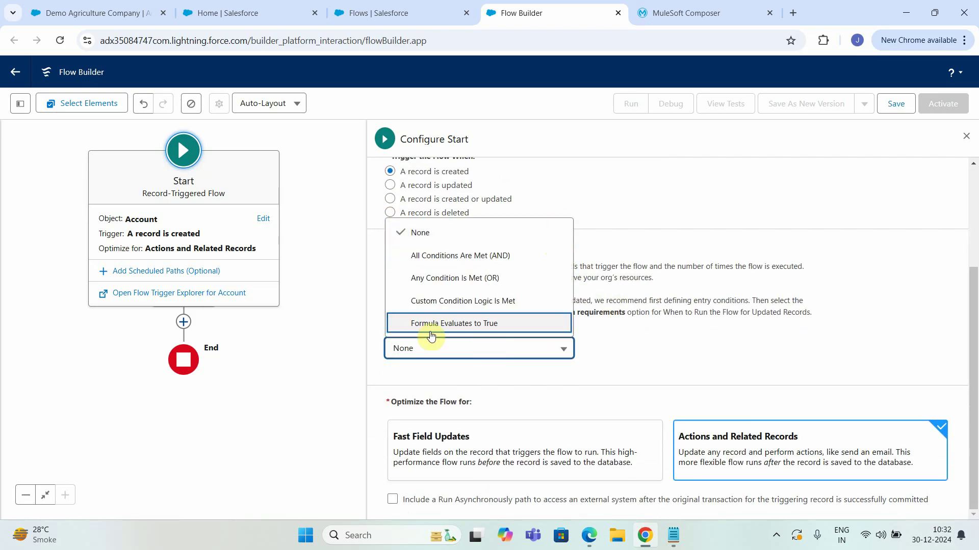
{"action": "left_click", "coordinate": [476, 256]}
{"action": "left_click", "coordinate": [516, 348]}
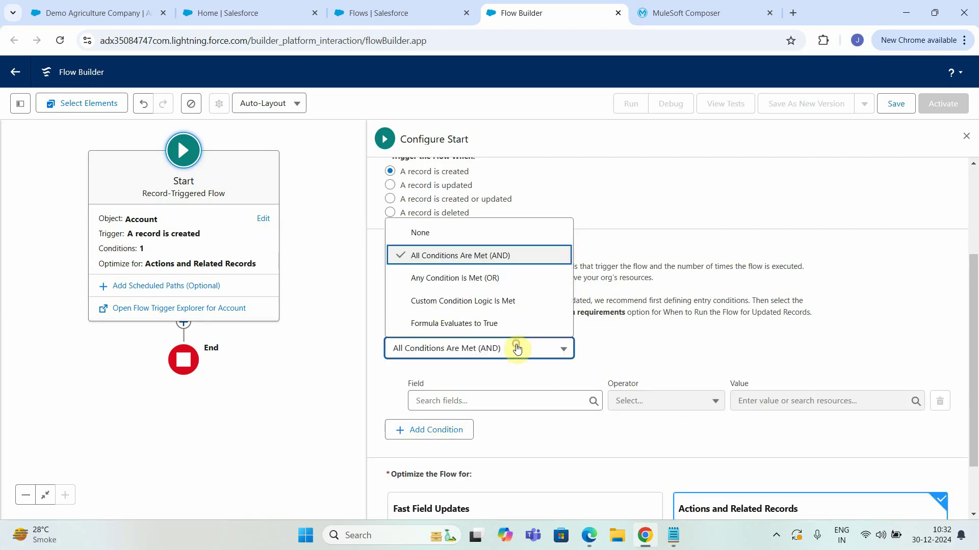
{"action": "left_click", "coordinate": [437, 233]}
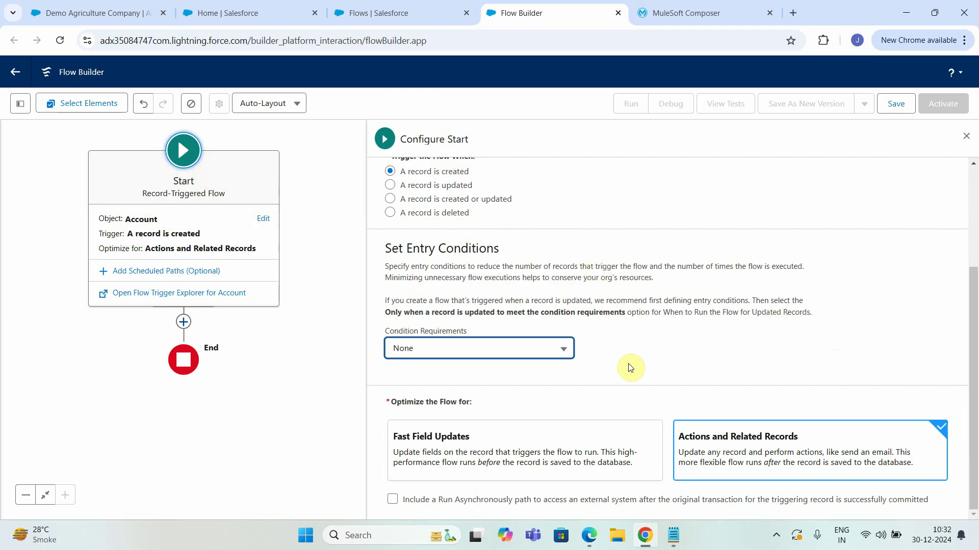
Add a scheduled path to the Start element, label it Contact Scheduler and let its API name fill in from the label
{"action": "left_click", "coordinate": [277, 390]}
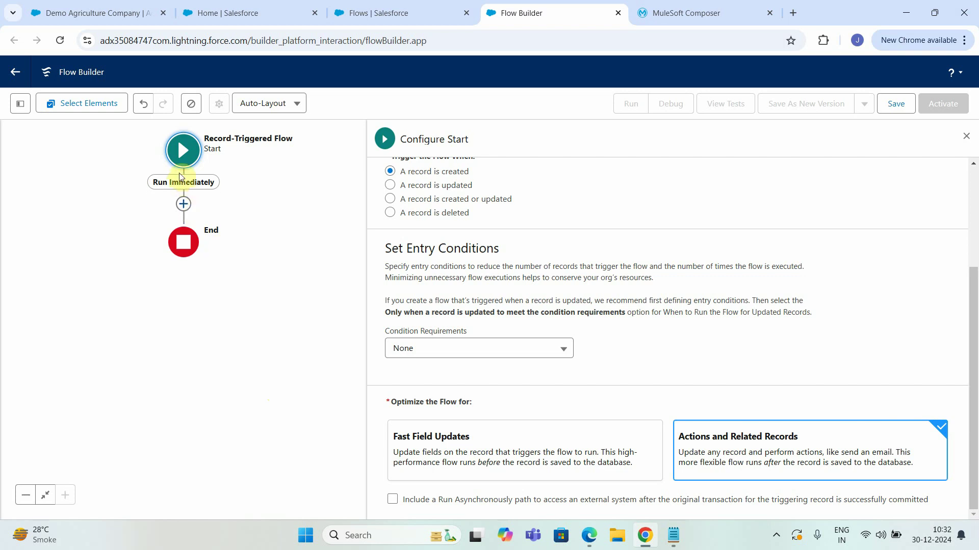
{"action": "left_click", "coordinate": [182, 151]}
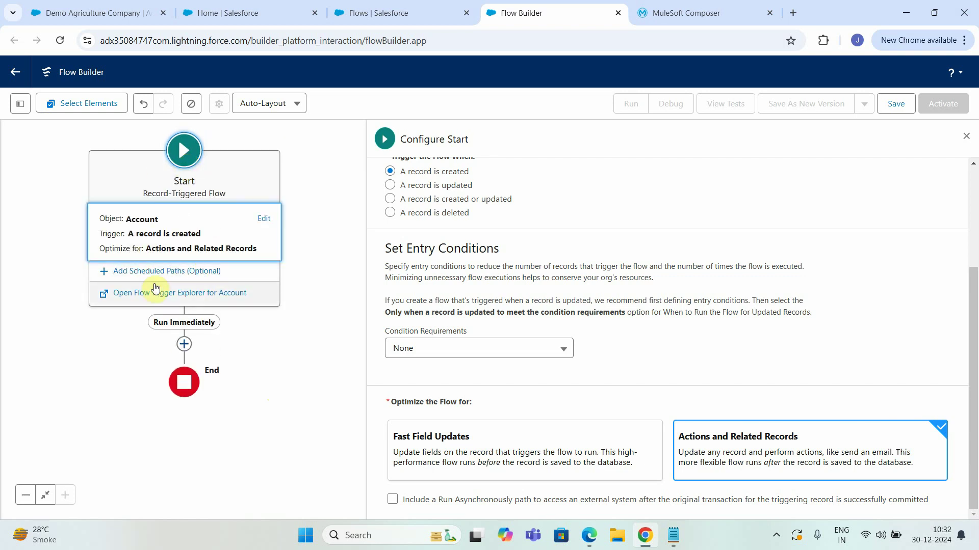
{"action": "left_click", "coordinate": [145, 274]}
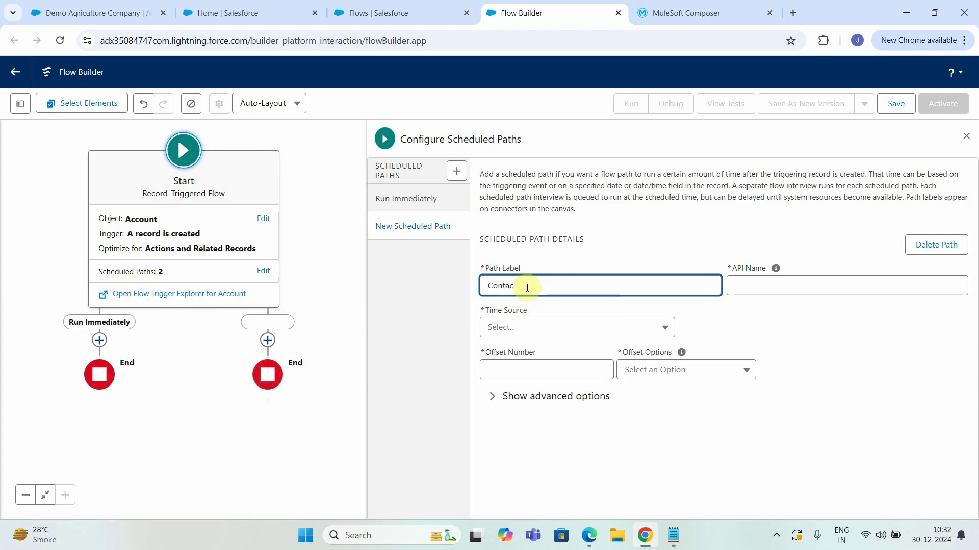
{"action": "type", "text": "Contact Sch"}
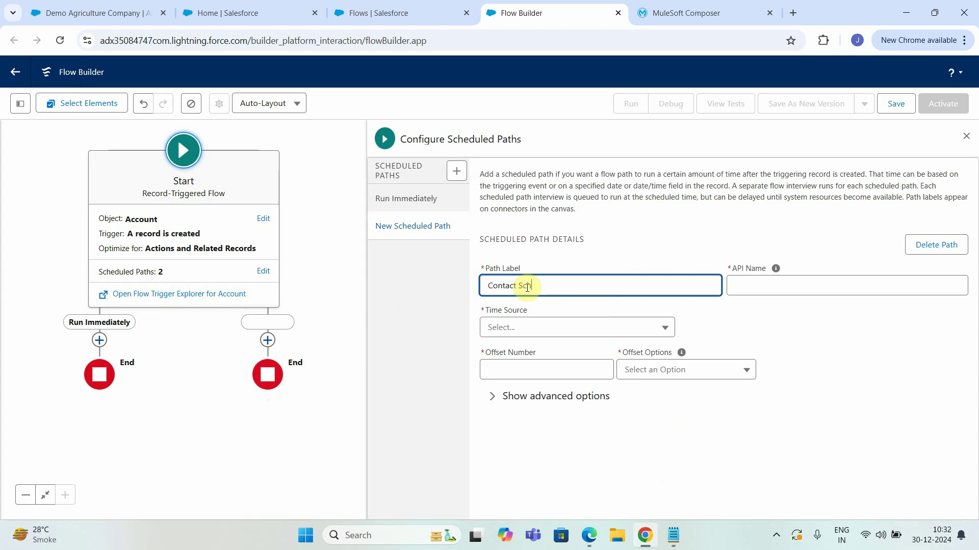
{"action": "type", "text": "eduler"}
{"action": "left_click", "coordinate": [805, 354]}
Schedule the Contact Scheduler path for 1 Minutes After, using When Account is Created as the time source
{"action": "left_click", "coordinate": [637, 327]}
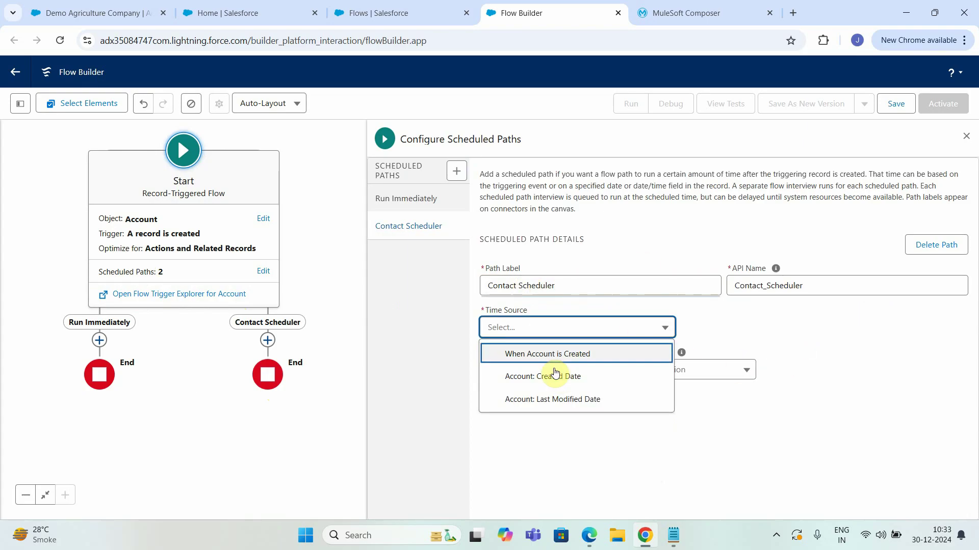
{"action": "left_click", "coordinate": [516, 349]}
{"action": "left_click", "coordinate": [533, 369]}
{"action": "type", "text": "1"}
{"action": "left_click", "coordinate": [681, 369]}
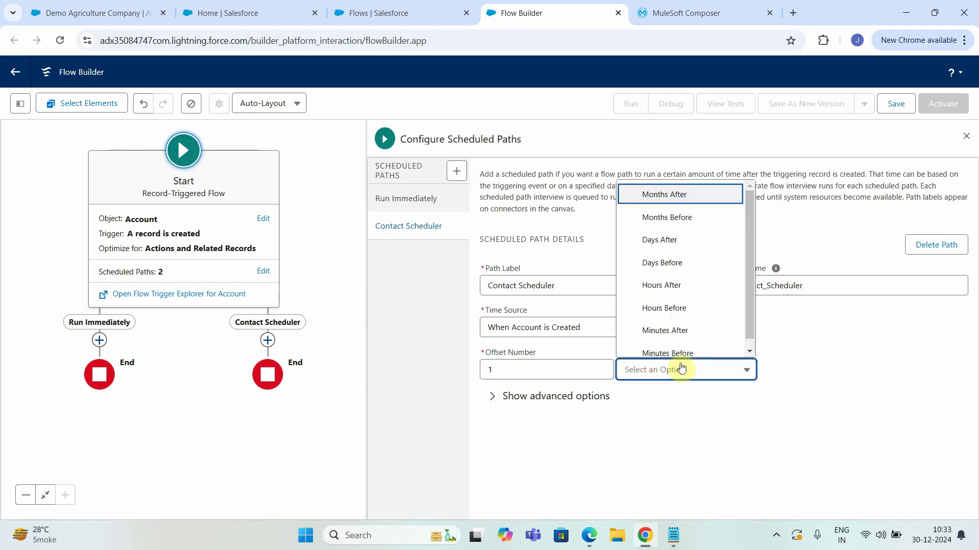
{"action": "scroll", "coordinate": [685, 297], "scroll_direction": "down", "scroll_amount": 1}
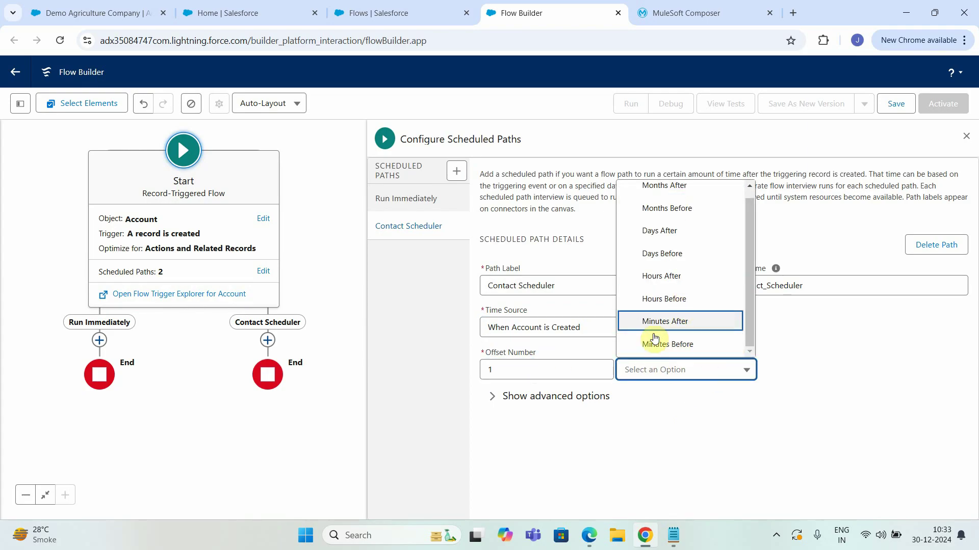
{"action": "left_click", "coordinate": [684, 322]}
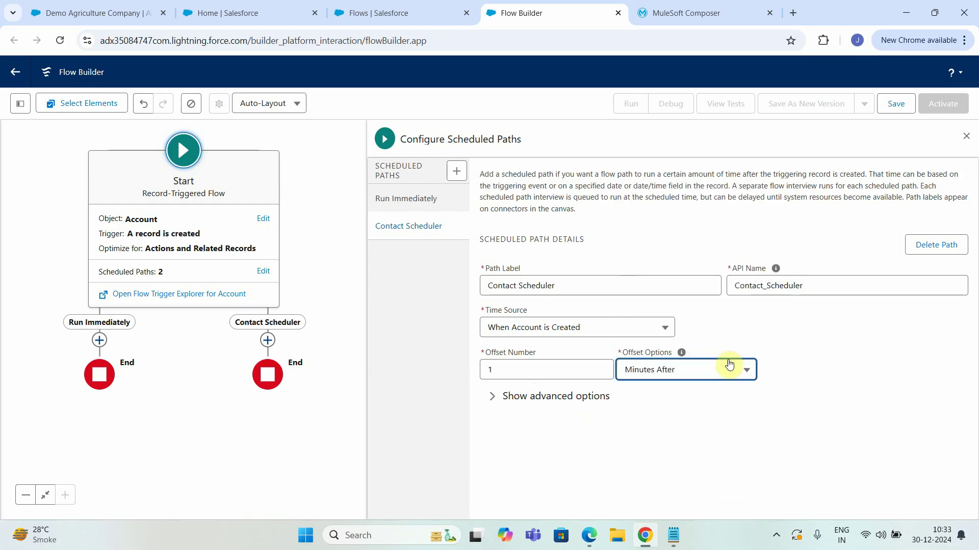
{"action": "left_click", "coordinate": [895, 113]}
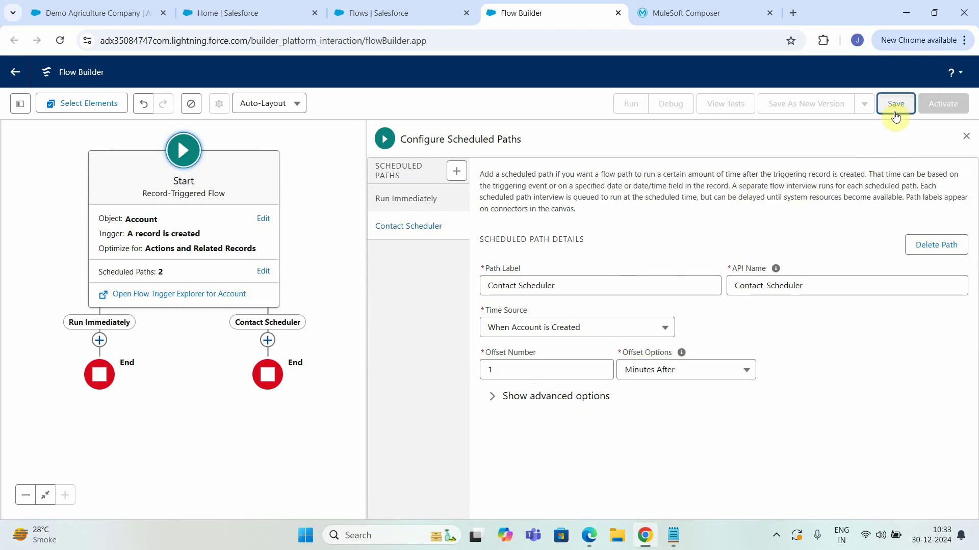
{"action": "left_click", "coordinate": [717, 369]}
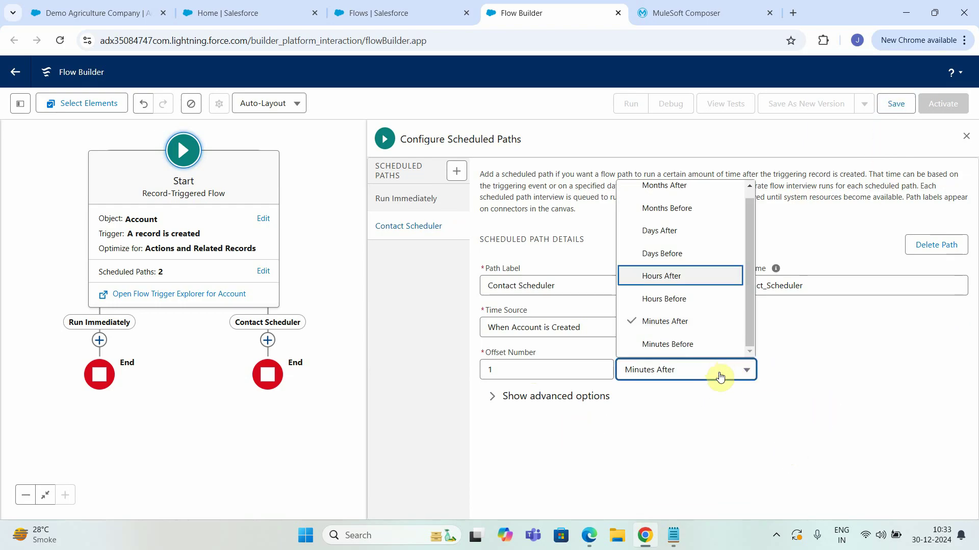
{"action": "left_click", "coordinate": [670, 322]}
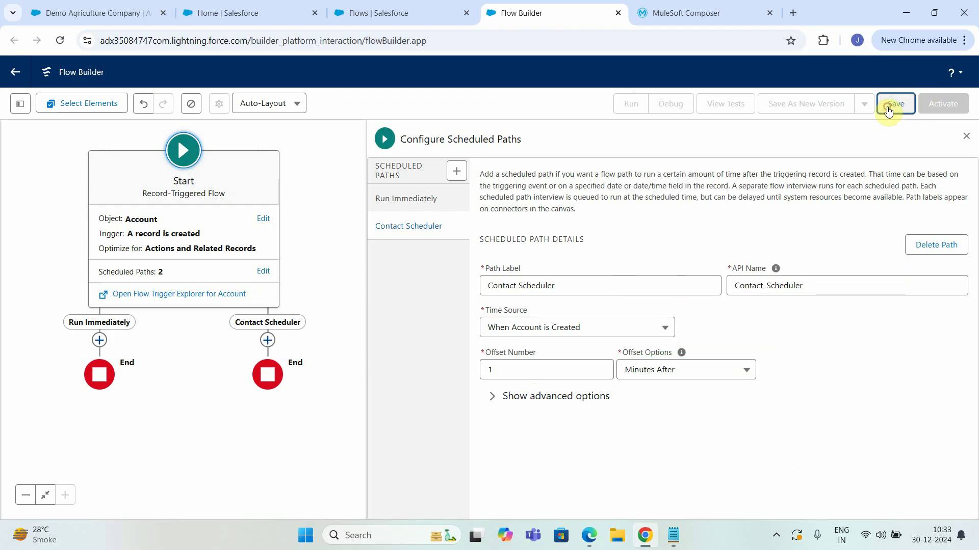
Save the flow with the label Contact Creation Flow, letting its API name fill in from the label
{"action": "left_click", "coordinate": [888, 109]}
{"action": "left_click", "coordinate": [284, 248]}
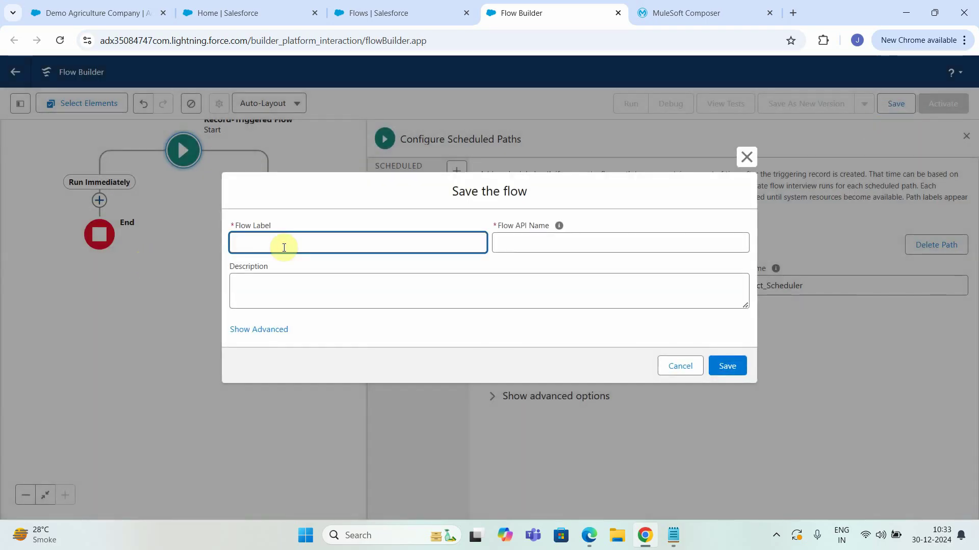
{"action": "type", "text": "Contact Creation Flow"}
{"action": "left_click", "coordinate": [563, 368]}
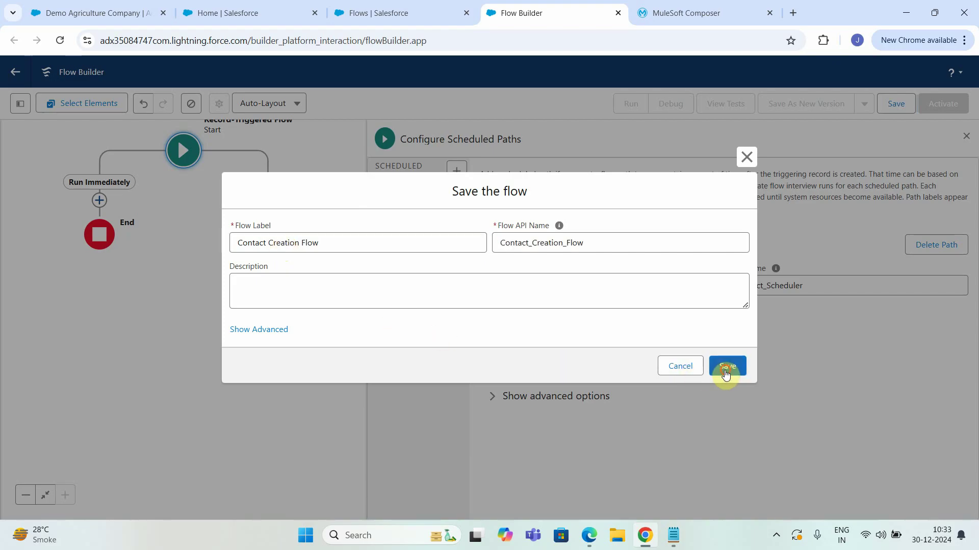
{"action": "left_click", "coordinate": [727, 366]}
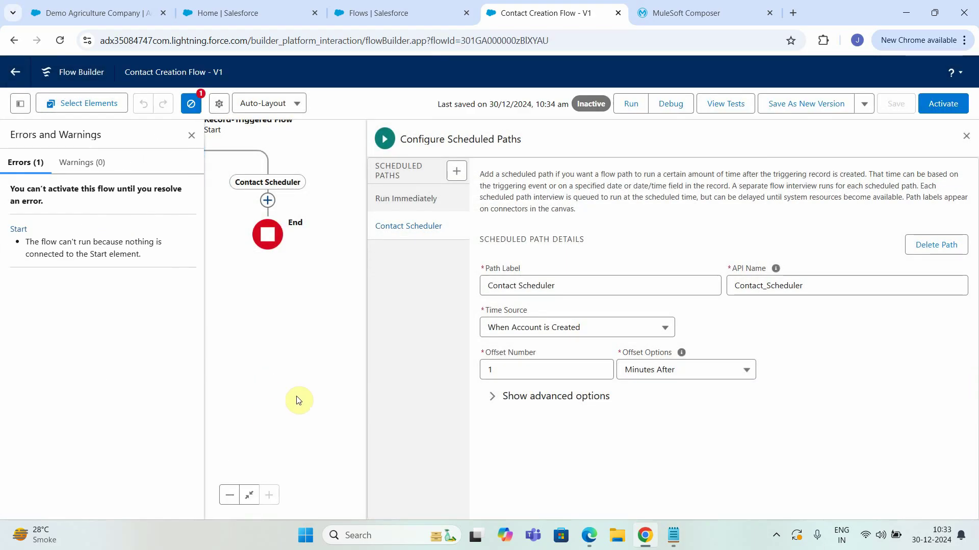
Dismiss the Errors and Warnings list and add an Action element to the Contact Scheduler path
{"action": "left_click", "coordinate": [268, 201]}
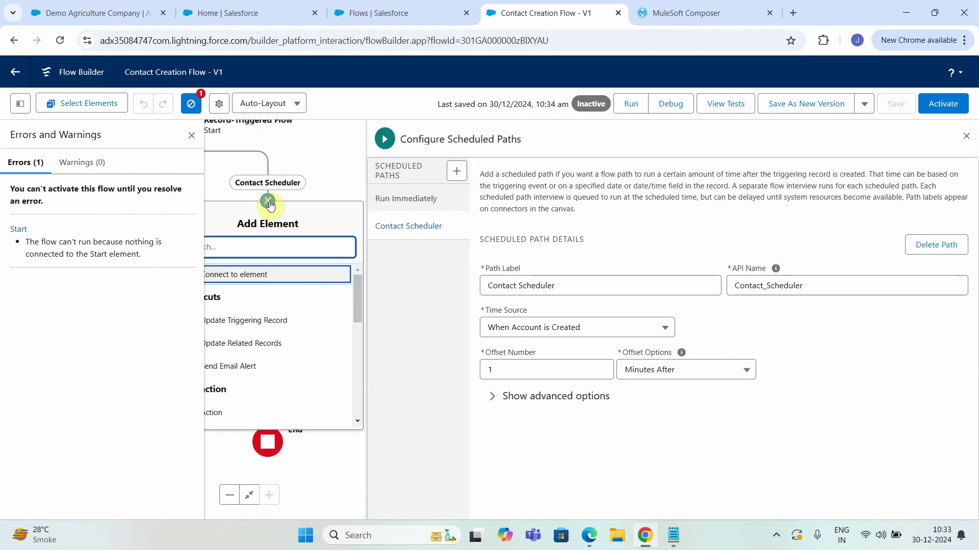
{"action": "left_click", "coordinate": [196, 138]}
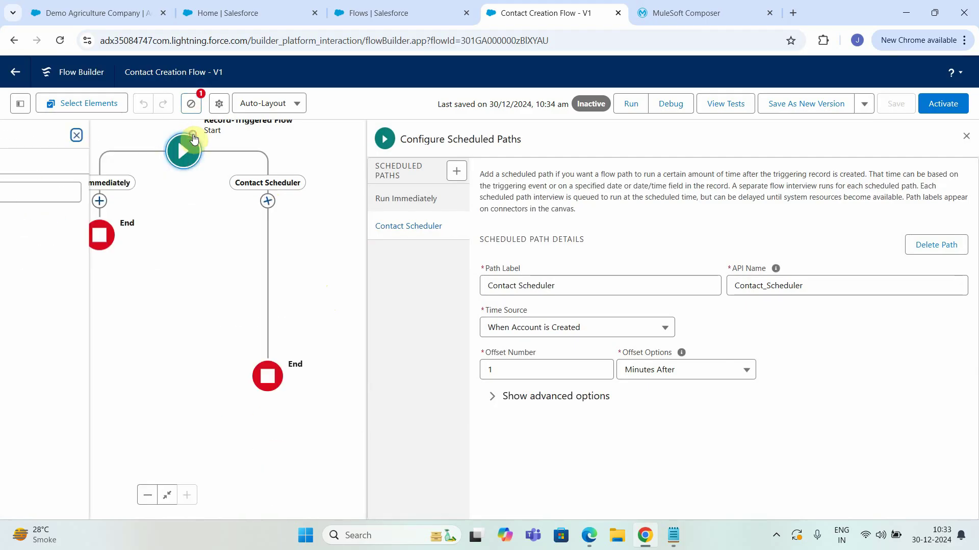
{"action": "left_click", "coordinate": [268, 201]}
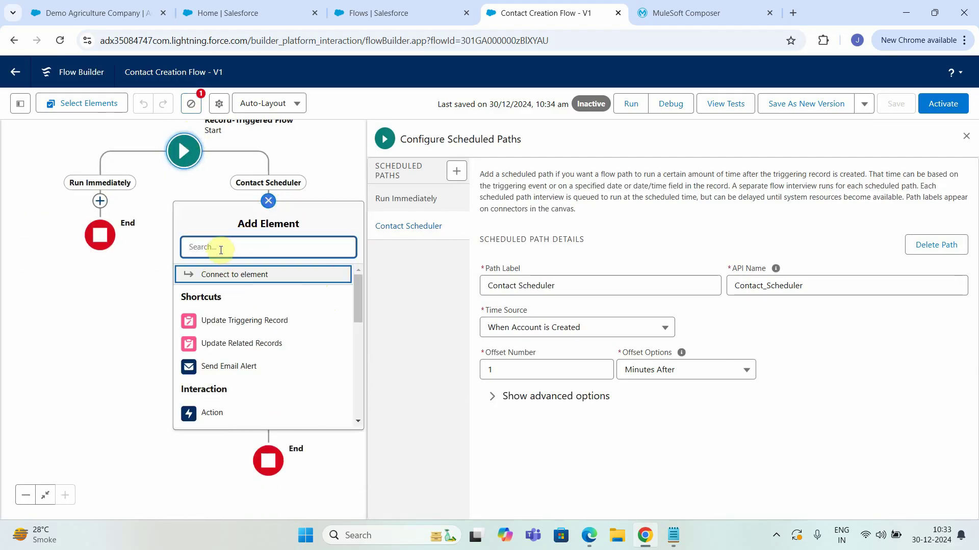
{"action": "type", "text": "ac"}
{"action": "left_click", "coordinate": [214, 285]}
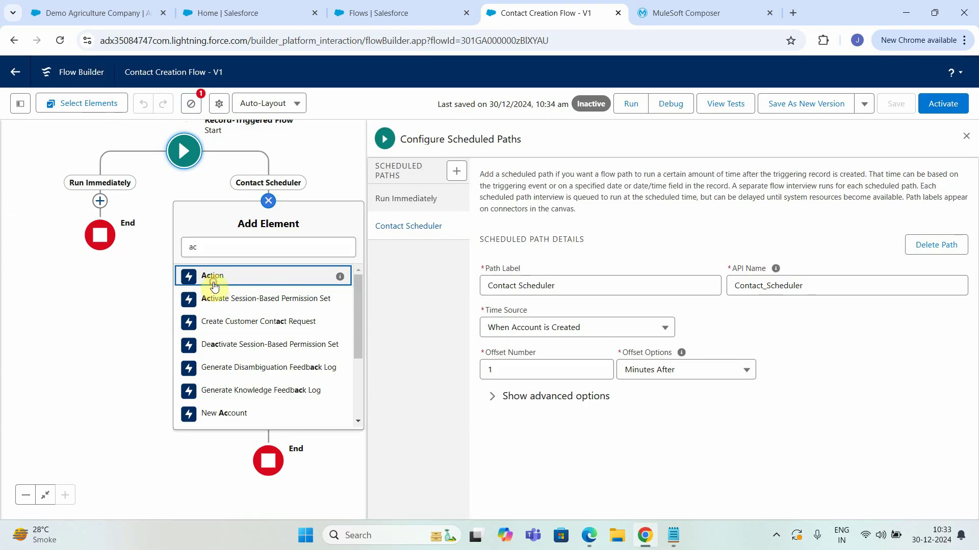
Choose the ContactComposerExtAPI Invoke action and label it Invoice Composer Contacts, letting its API name fill in from the label
{"action": "left_click", "coordinate": [780, 201]}
{"action": "type", "text": "compo"}
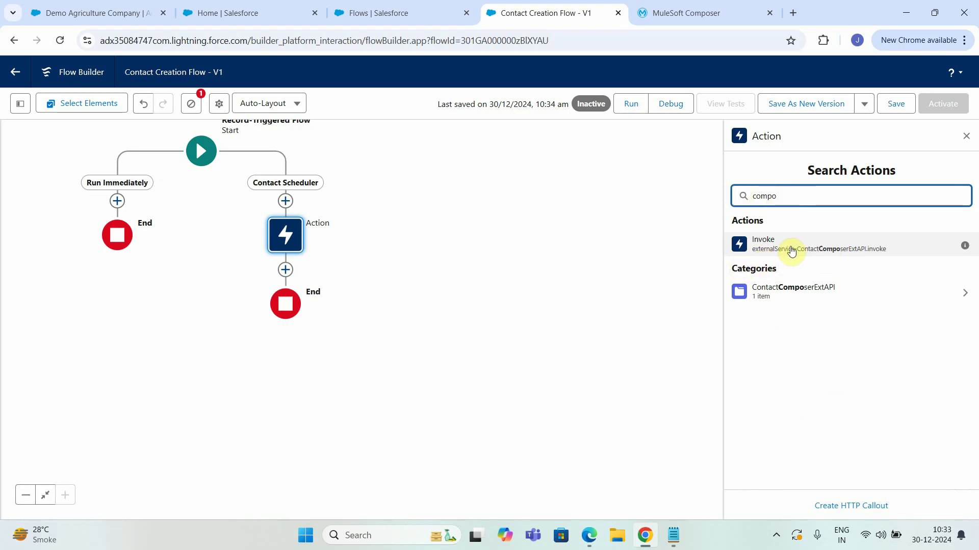
{"action": "left_click", "coordinate": [783, 249]}
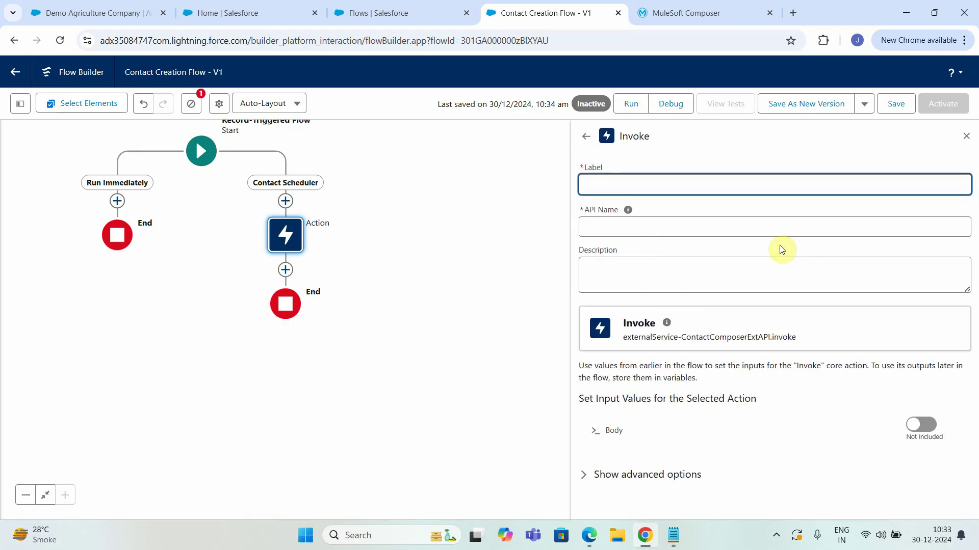
{"action": "type", "text": "Invoice Composer Contacts"}
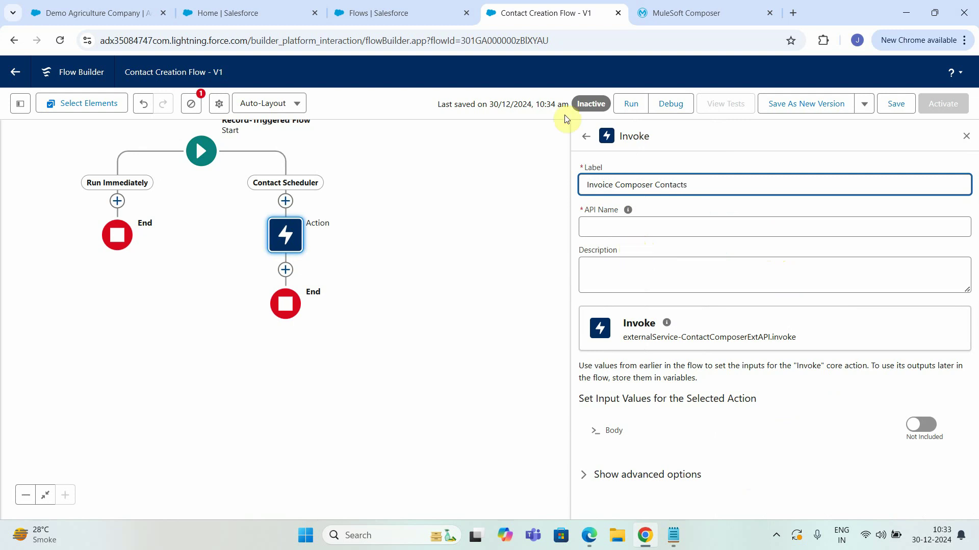
{"action": "left_click", "coordinate": [507, 288]}
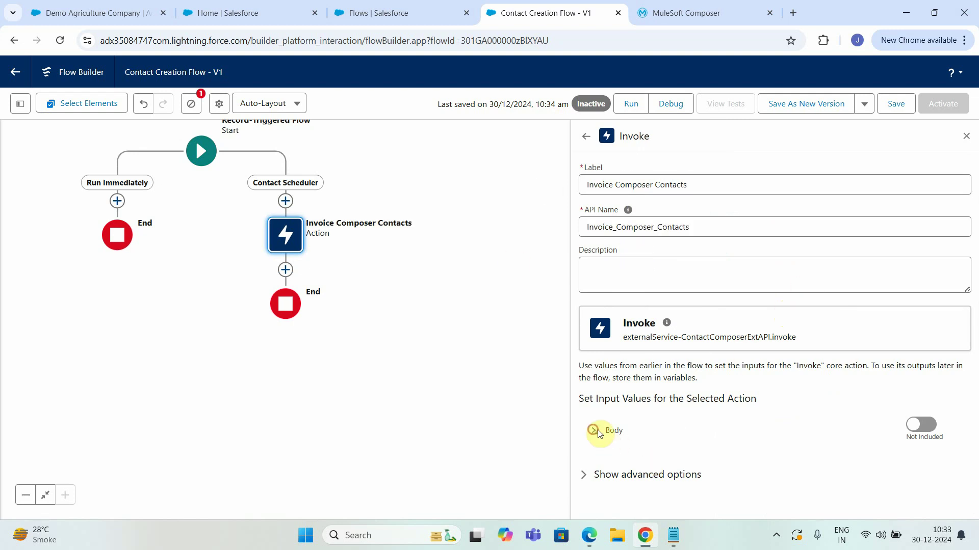
Include the action's Body input and start a new Variable resource for it with the API name ContactApexVar
{"action": "left_click", "coordinate": [926, 426]}
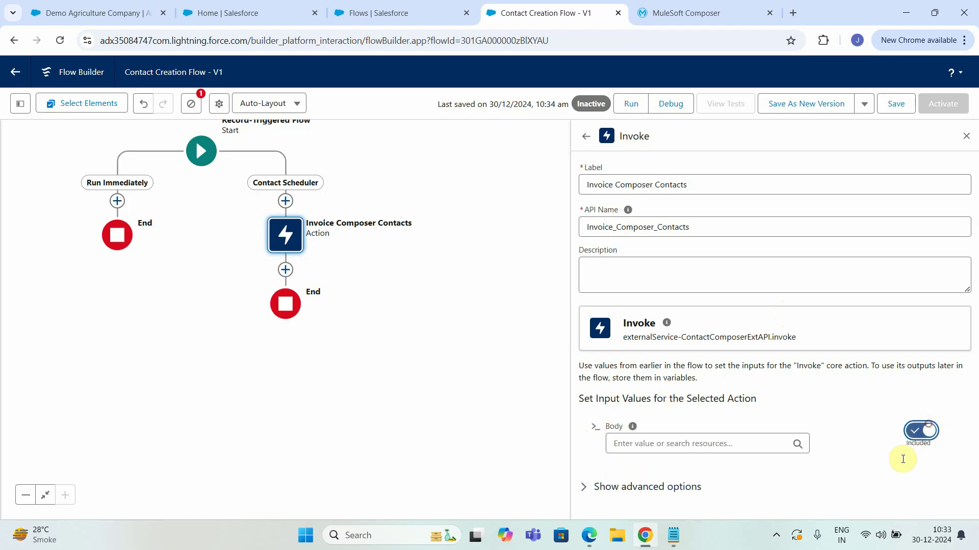
{"action": "left_click", "coordinate": [658, 444]}
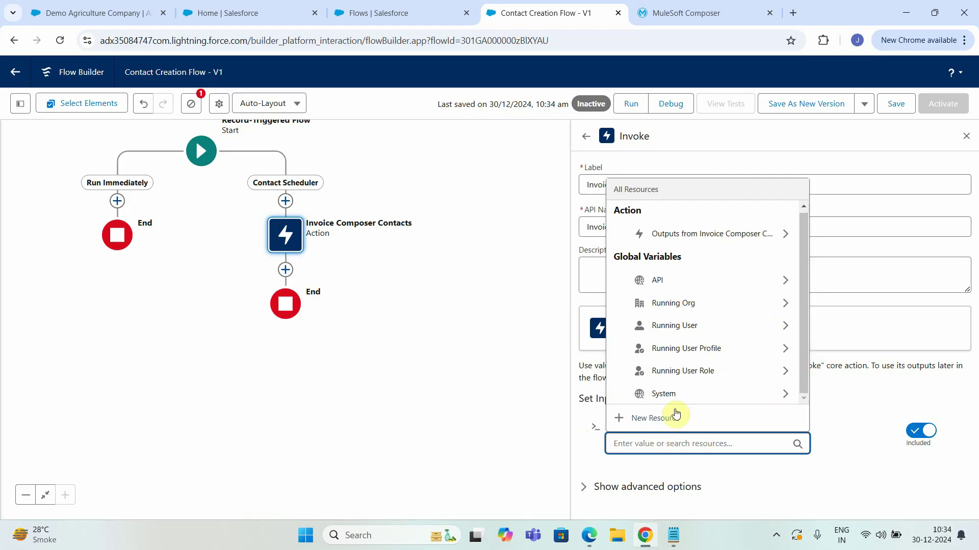
{"action": "left_click", "coordinate": [660, 423]}
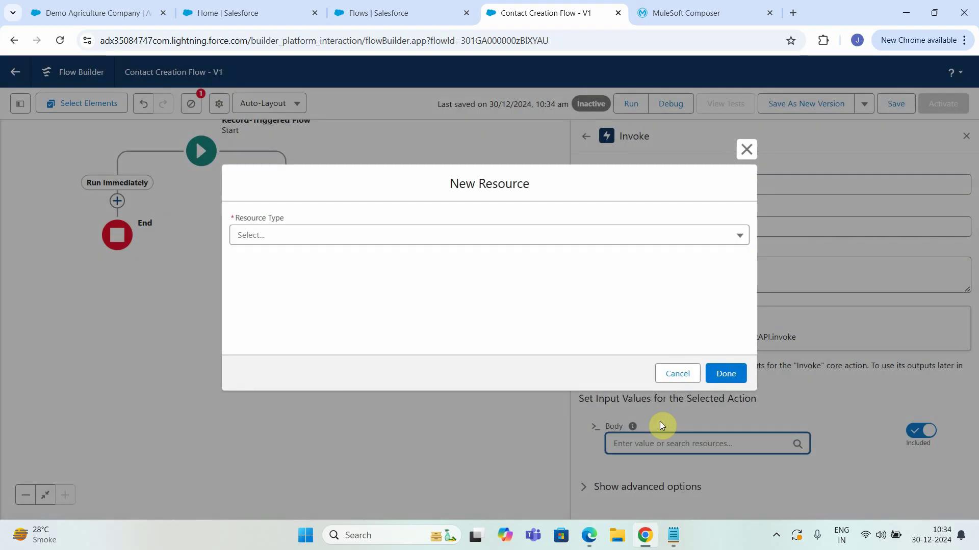
{"action": "left_click", "coordinate": [373, 241]}
{"action": "left_click", "coordinate": [299, 266]}
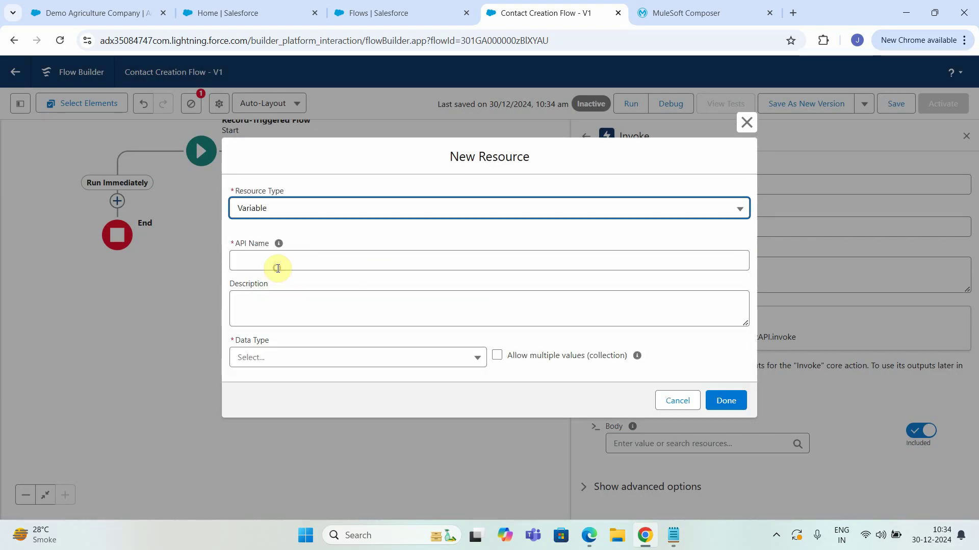
{"action": "left_click", "coordinate": [273, 264]}
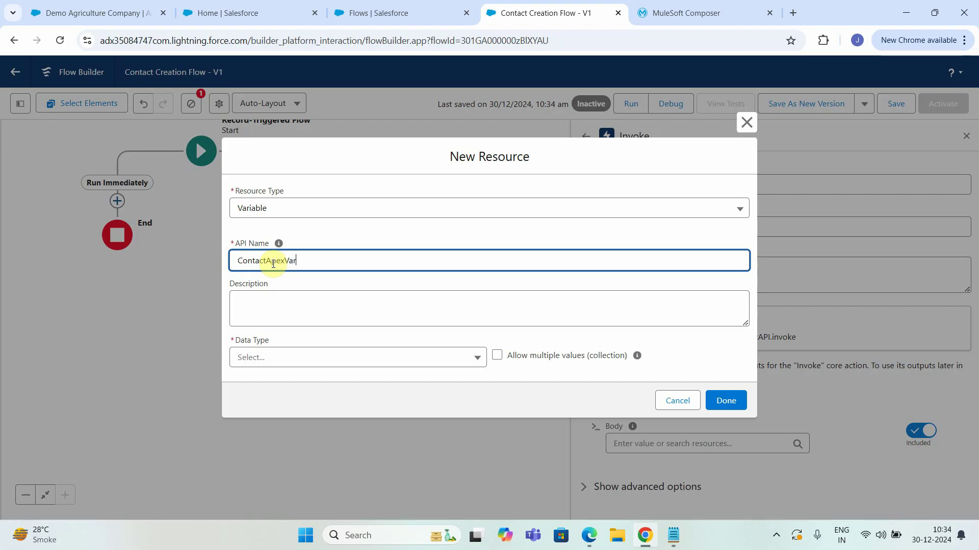
{"action": "type", "text": "ContactApexVar"}
Create the variable as Apex-Defined with class ExternalService__ContactComposerExtAPI_invoke_IN_body, available for input
{"action": "left_click", "coordinate": [350, 367]}
{"action": "scroll", "coordinate": [299, 330], "scroll_direction": "down", "scroll_amount": 1}
{"action": "left_click", "coordinate": [299, 333]}
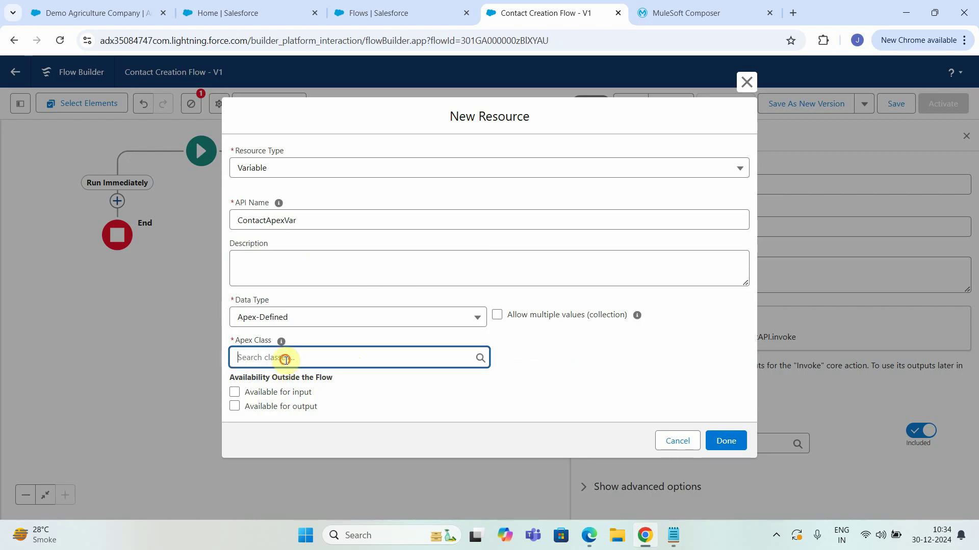
{"action": "left_click", "coordinate": [285, 358]}
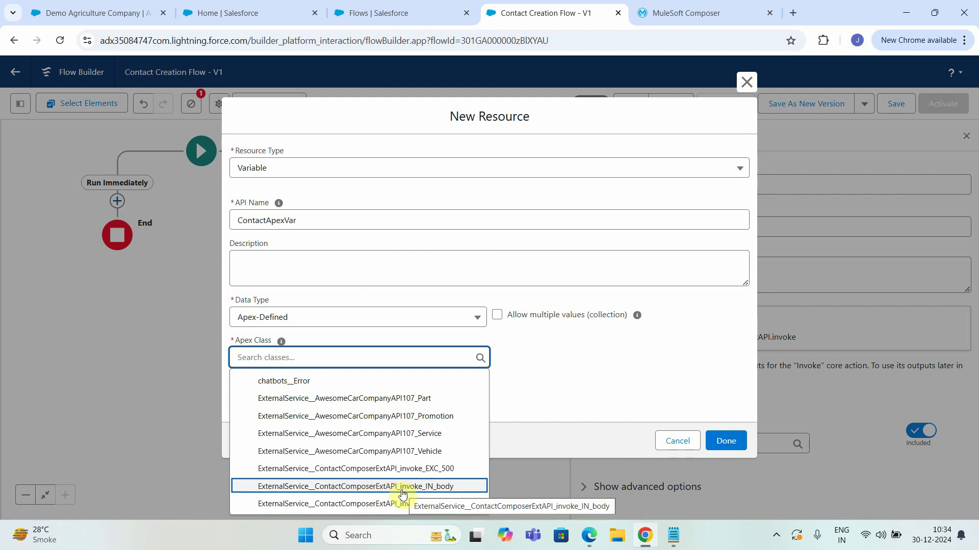
{"action": "left_click", "coordinate": [385, 488]}
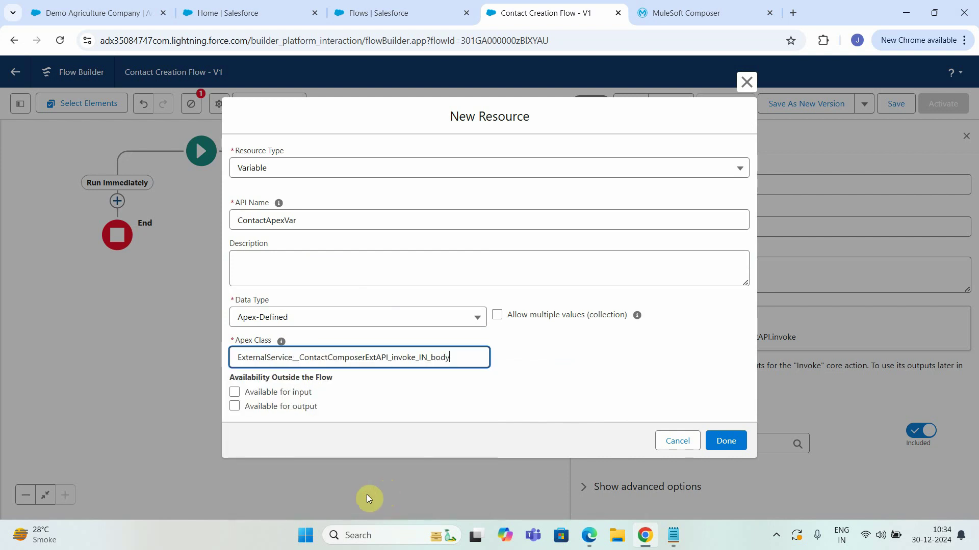
{"action": "left_click", "coordinate": [235, 392]}
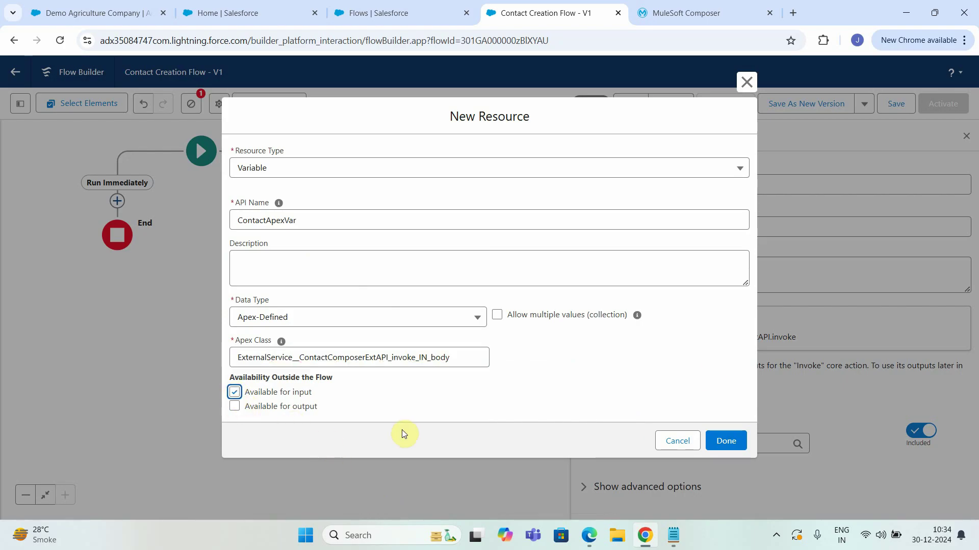
{"action": "left_click", "coordinate": [715, 452]}
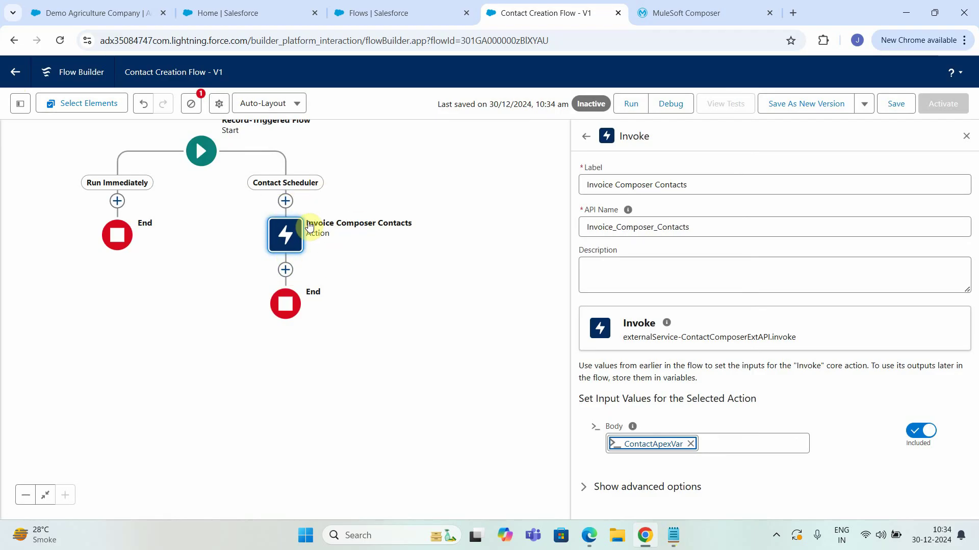
{"action": "left_click", "coordinate": [17, 103]}
{"action": "left_click", "coordinate": [18, 103]}
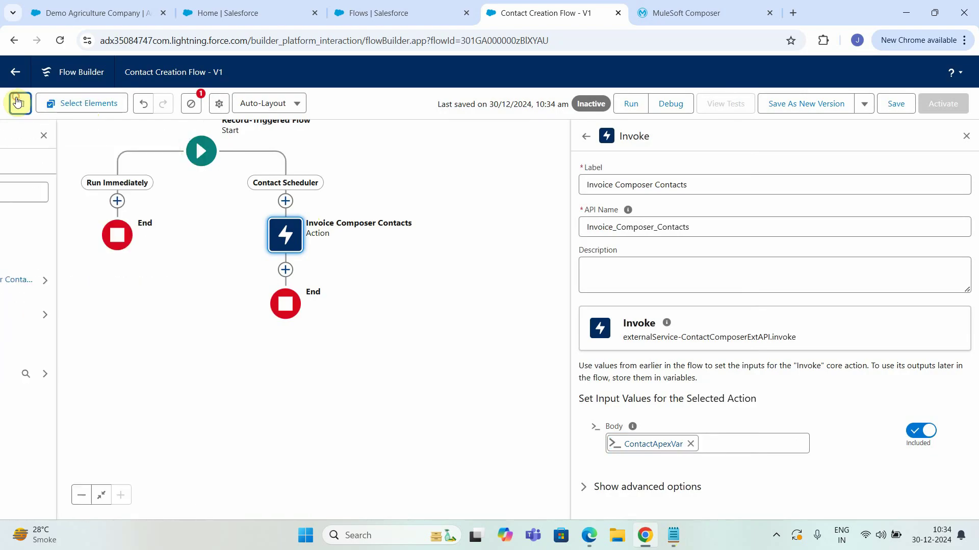
Add an Assignment element before the Invoice Composer Contacts action on the Contact Scheduler path and label it Transform Account To Contact
{"action": "left_click", "coordinate": [286, 202]}
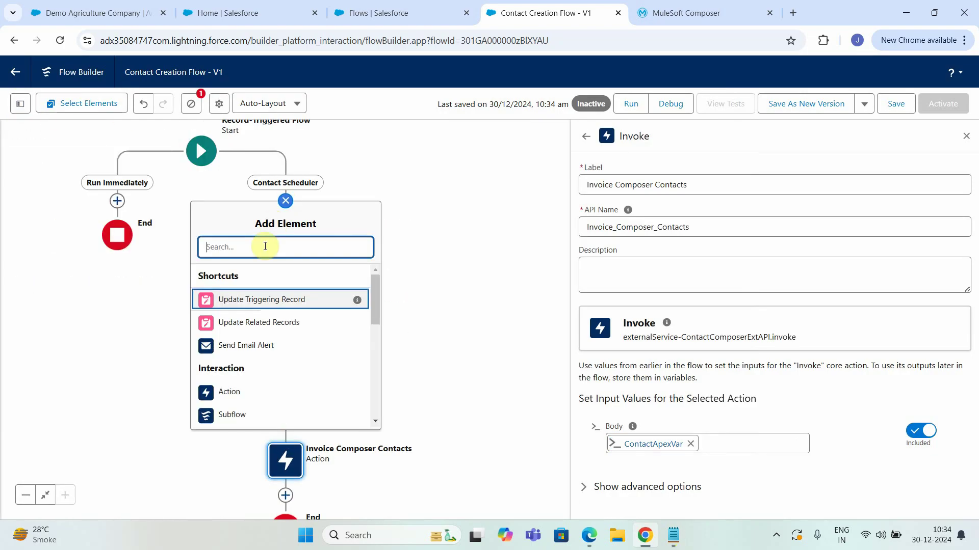
{"action": "type", "text": "mes"}
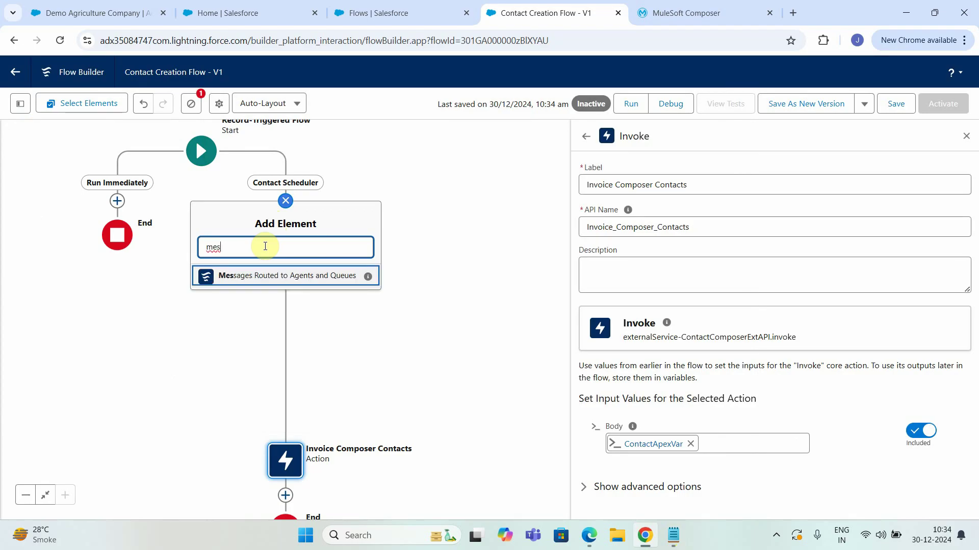
{"action": "key", "text": "BackSpace"}
{"action": "key", "text": "BackSpace"}
{"action": "key", "text": "BackSpace"}
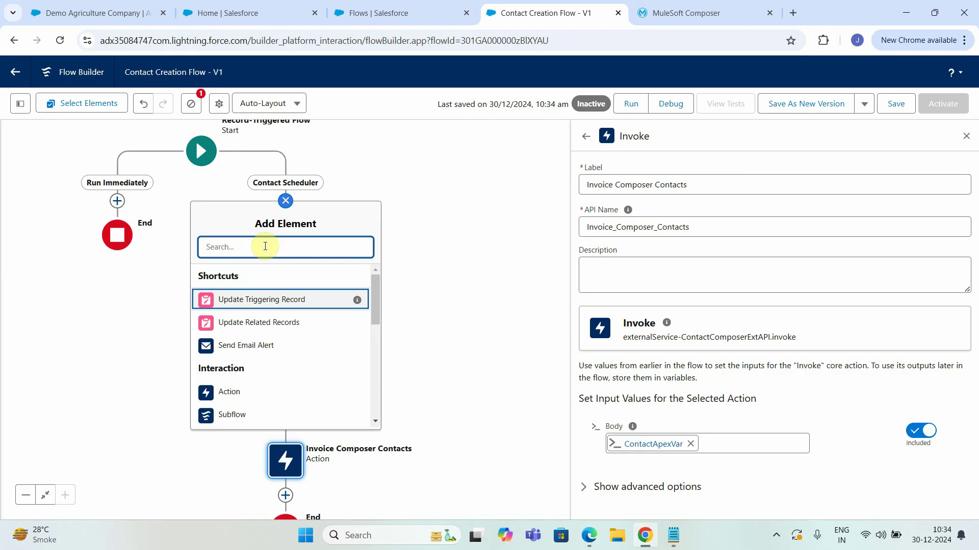
{"action": "scroll", "coordinate": [270, 362], "scroll_direction": "down", "scroll_amount": 3}
{"action": "left_click", "coordinate": [246, 360]}
{"action": "left_click", "coordinate": [565, 184]}
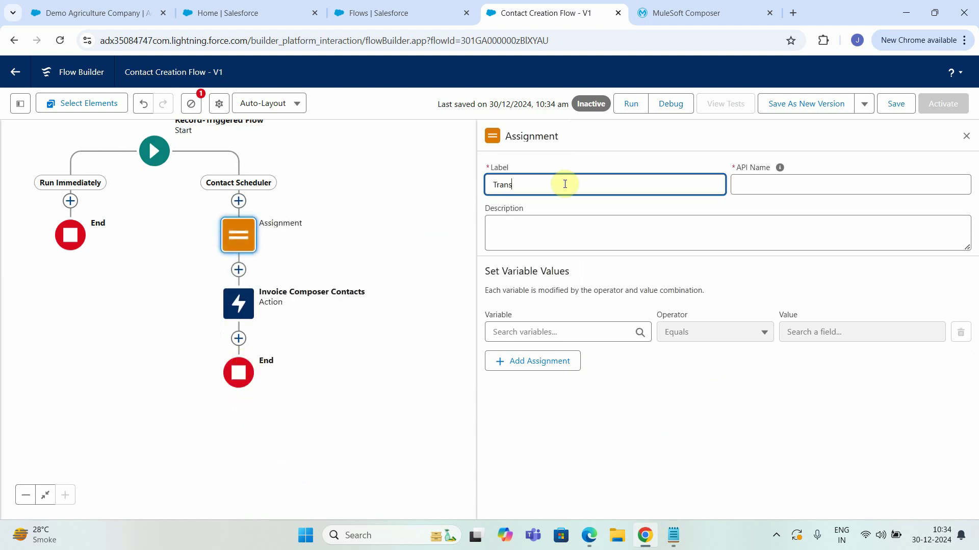
{"action": "type", "text": "Transform Account To Contact"}
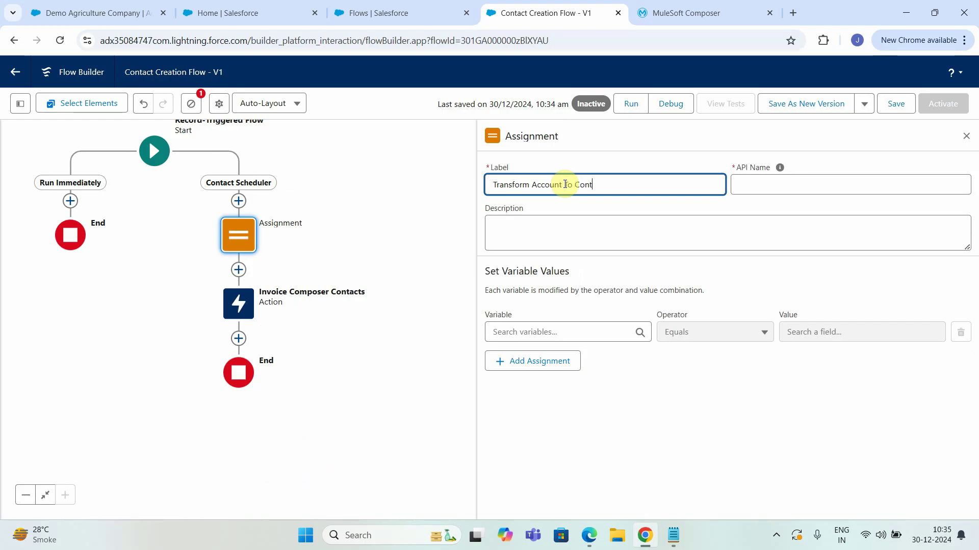
Select the LastName property of ContactApexVar as the variable of the first assignment
{"action": "left_click", "coordinate": [533, 331]}
{"action": "scroll", "coordinate": [556, 381], "scroll_direction": "down", "scroll_amount": 1}
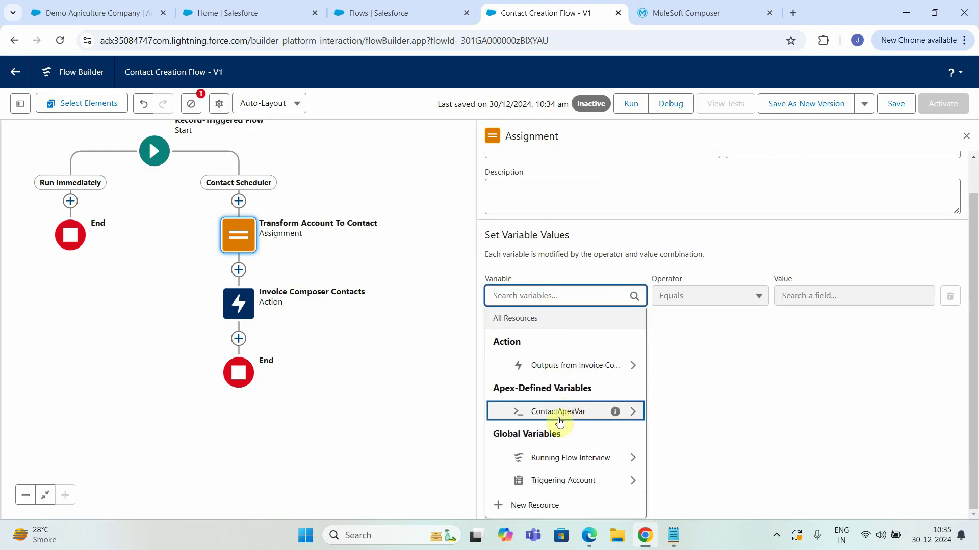
{"action": "left_click", "coordinate": [557, 412]}
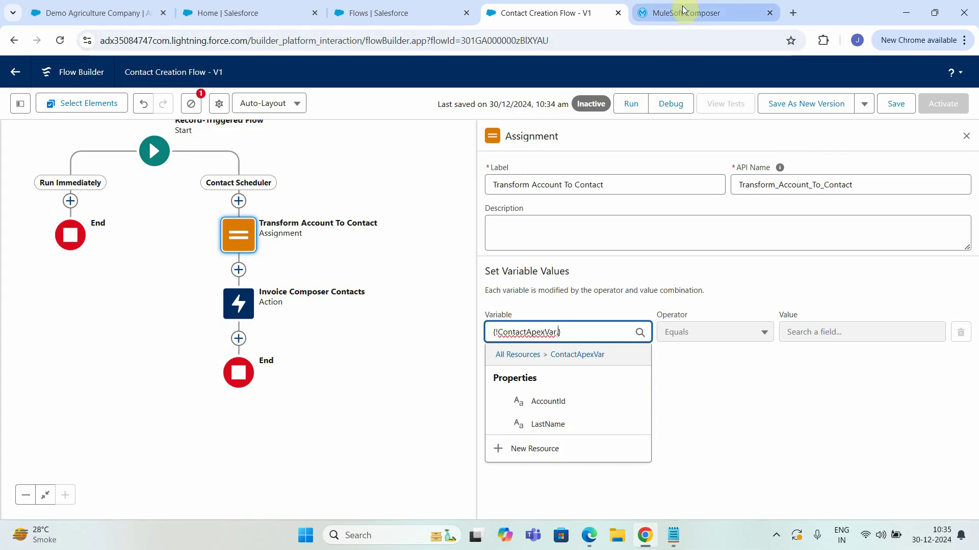
{"action": "left_click", "coordinate": [553, 429]}
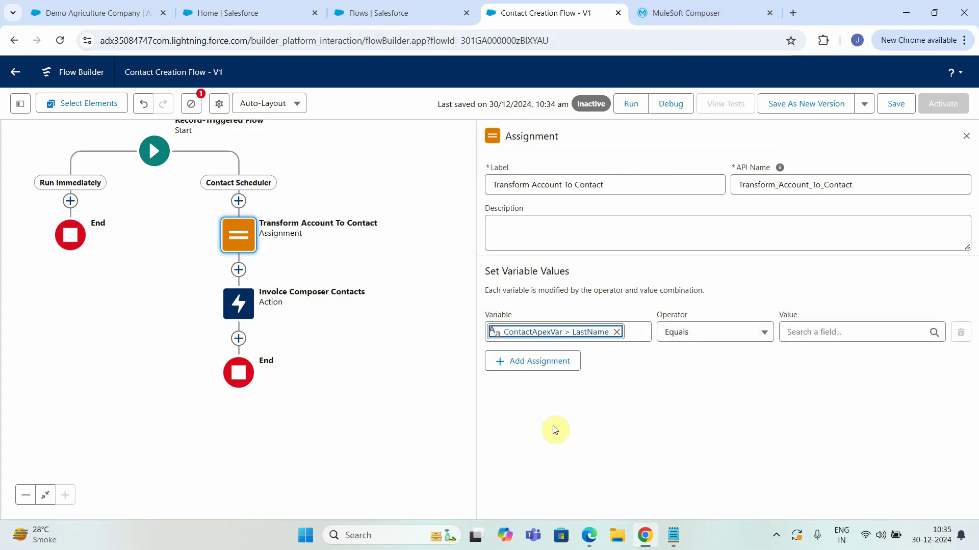
Set the value of the LastName assignment to the Account Name field of the Triggering Account
{"action": "left_click", "coordinate": [826, 333]}
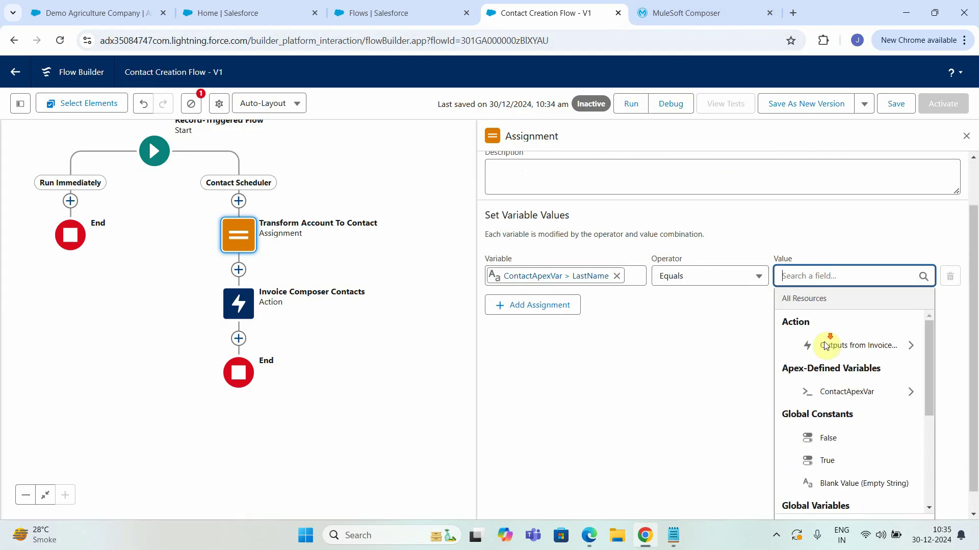
{"action": "scroll", "coordinate": [826, 349], "scroll_direction": "down", "scroll_amount": 4}
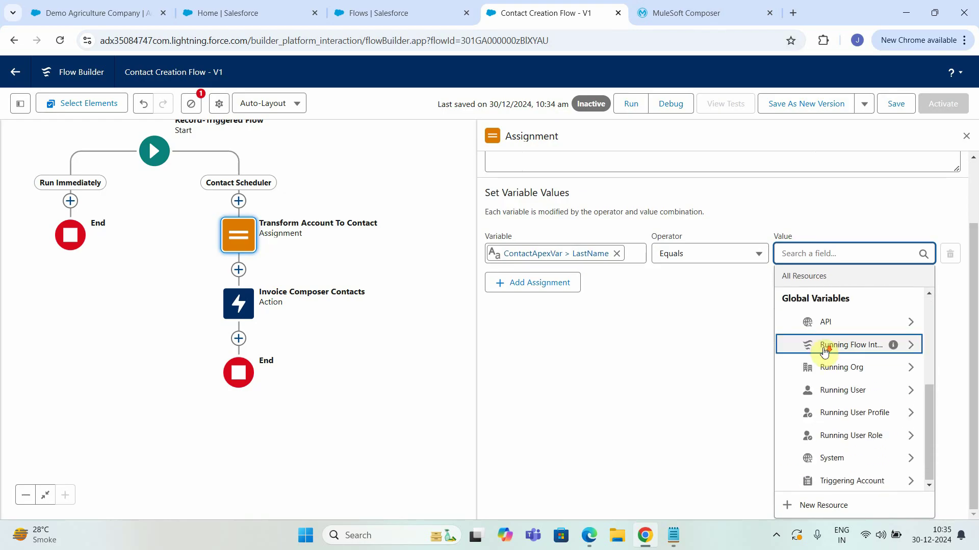
{"action": "left_click", "coordinate": [844, 482]}
{"action": "scroll", "coordinate": [836, 458], "scroll_direction": "down", "scroll_amount": 5}
{"action": "scroll", "coordinate": [835, 434], "scroll_direction": "down", "scroll_amount": 6}
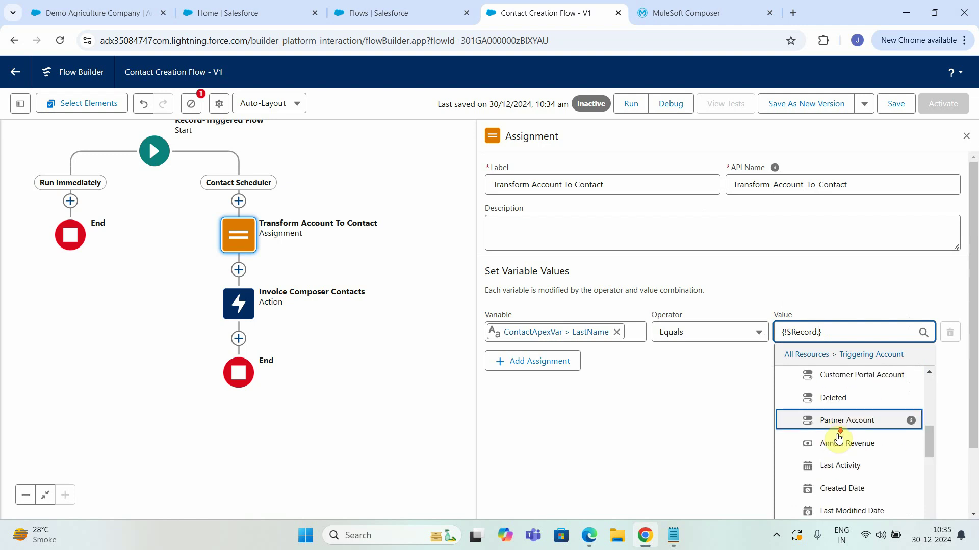
{"action": "scroll", "coordinate": [840, 477], "scroll_direction": "down", "scroll_amount": 8}
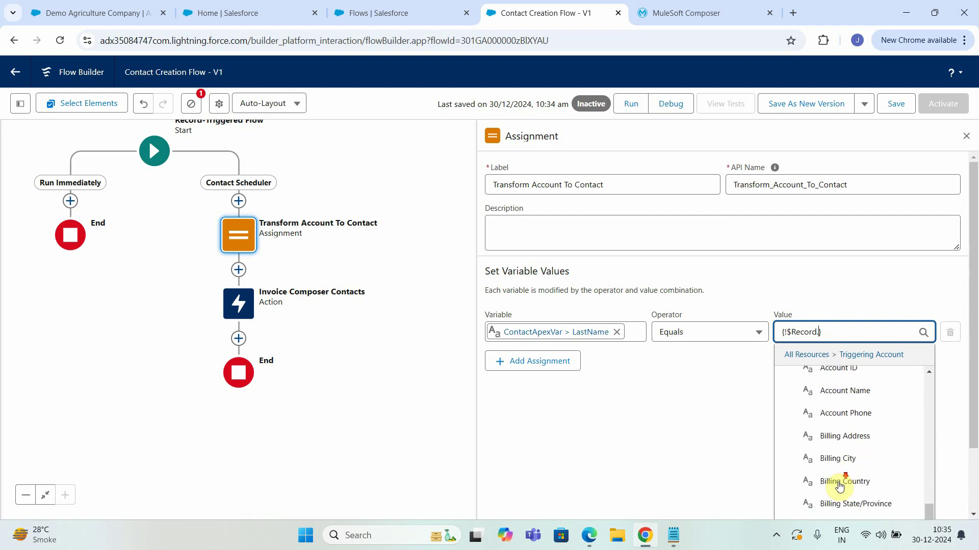
{"action": "scroll", "coordinate": [840, 487], "scroll_direction": "down", "scroll_amount": 6}
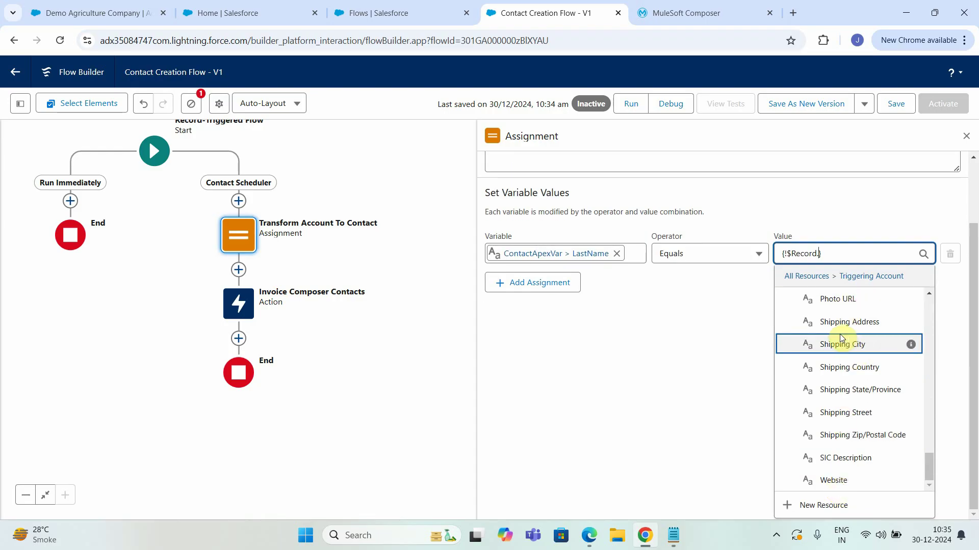
{"action": "type", "text": "acc"}
{"action": "scroll", "coordinate": [866, 398], "scroll_direction": "up", "scroll_amount": 2}
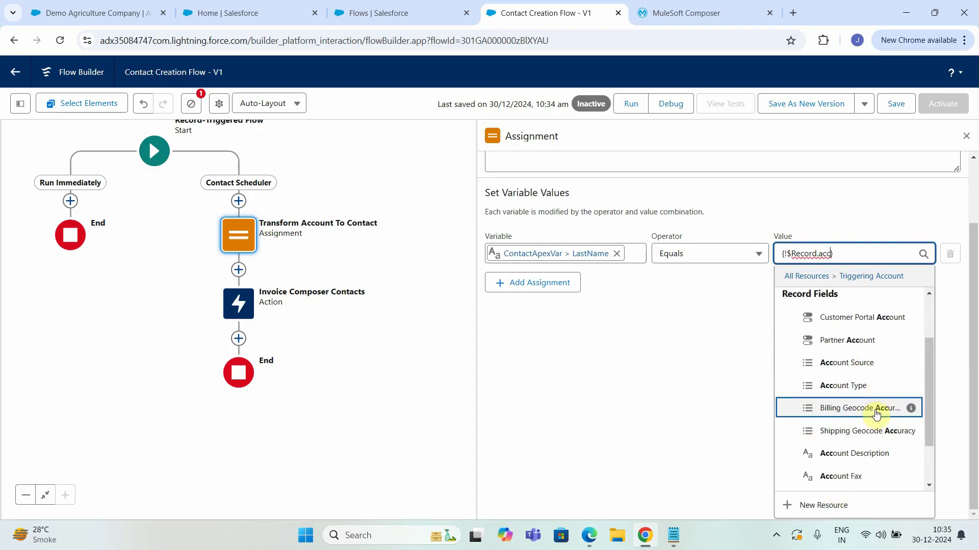
{"action": "scroll", "coordinate": [873, 405], "scroll_direction": "down", "scroll_amount": 1}
{"action": "left_click", "coordinate": [869, 457]}
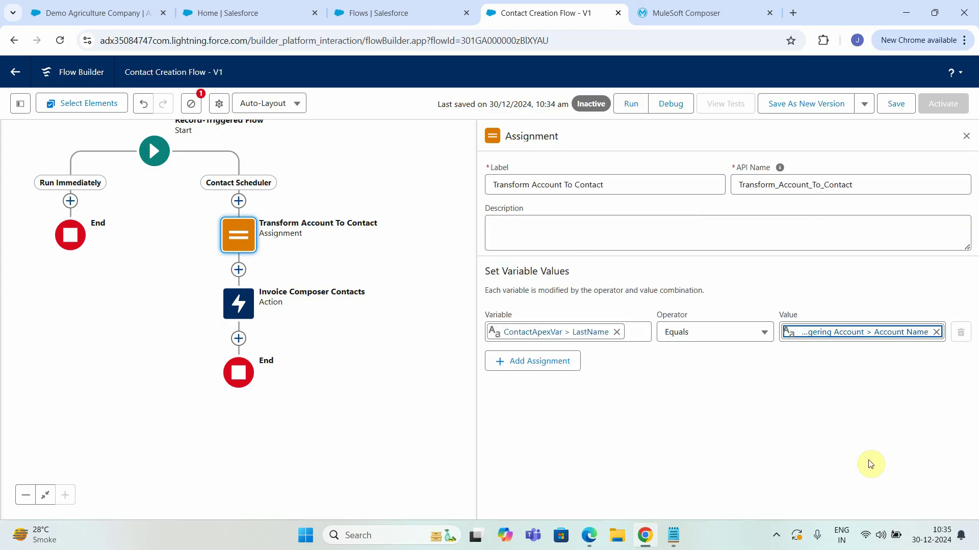
Add a second assignment row with the AccountId property of ContactApexVar as its variable
{"action": "left_click", "coordinate": [538, 361]}
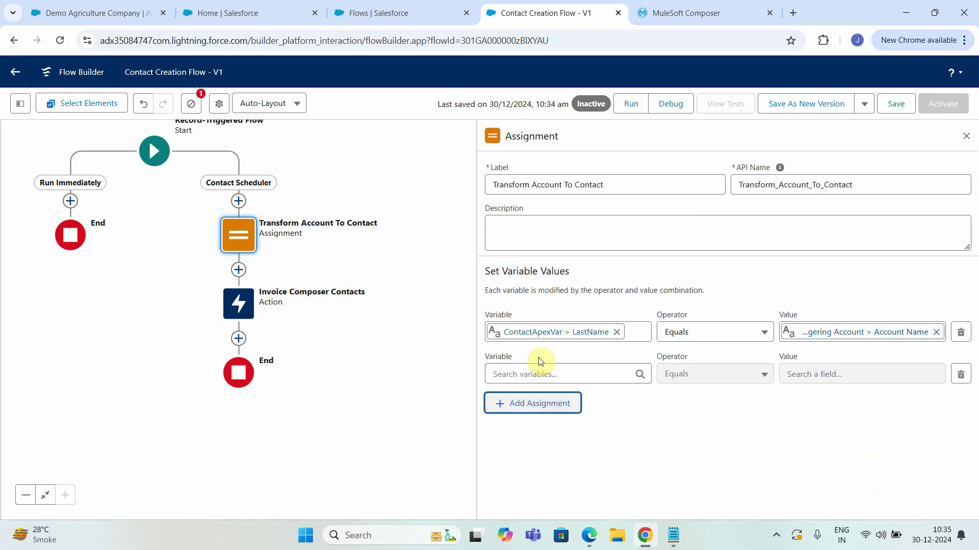
{"action": "left_click", "coordinate": [527, 374]}
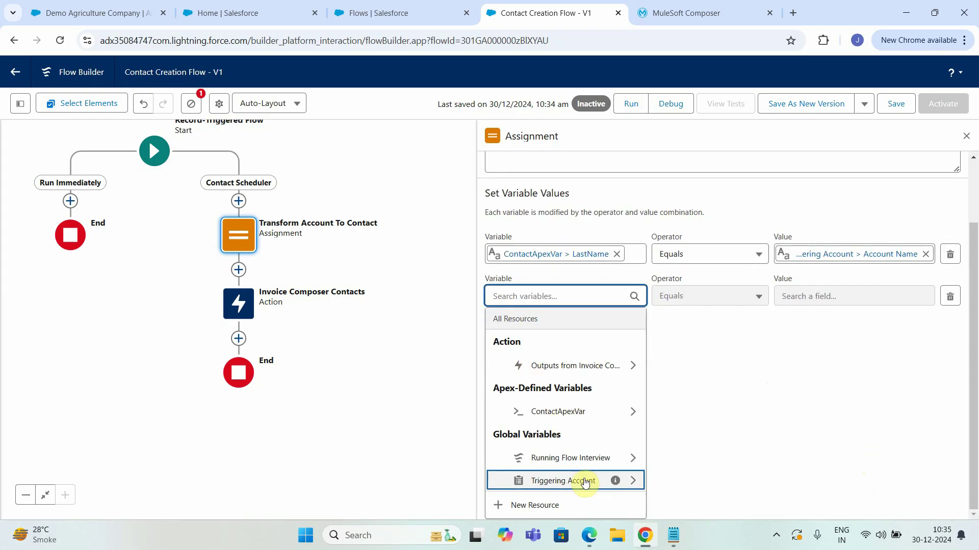
{"action": "left_click", "coordinate": [561, 414]}
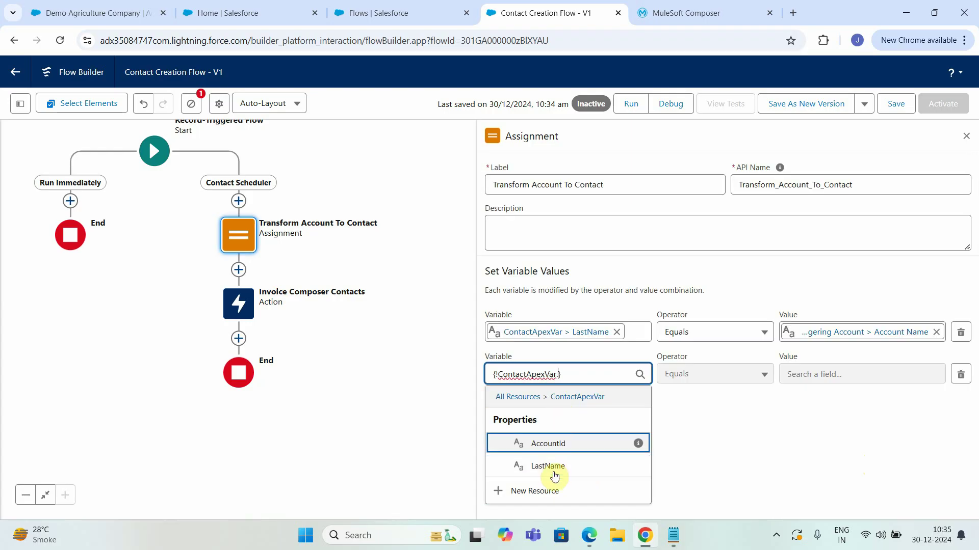
{"action": "left_click", "coordinate": [553, 444]}
Set the value of the AccountId assignment to the Account ID field of the Triggering Account and save the flow
{"action": "left_click", "coordinate": [818, 376]}
{"action": "scroll", "coordinate": [836, 434], "scroll_direction": "down", "scroll_amount": 5}
{"action": "left_click", "coordinate": [845, 482]}
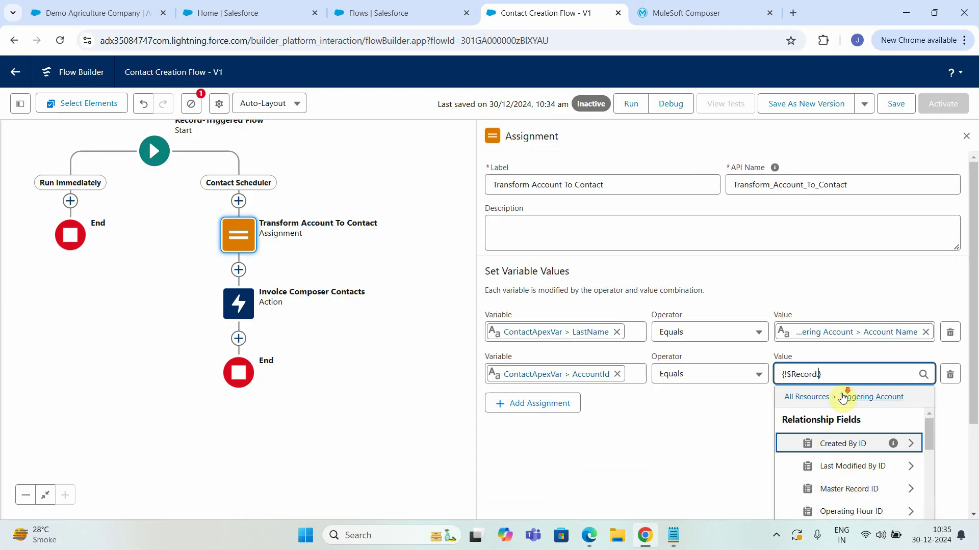
{"action": "scroll", "coordinate": [836, 428], "scroll_direction": "down", "scroll_amount": 10}
{"action": "scroll", "coordinate": [836, 437], "scroll_direction": "down", "scroll_amount": 4}
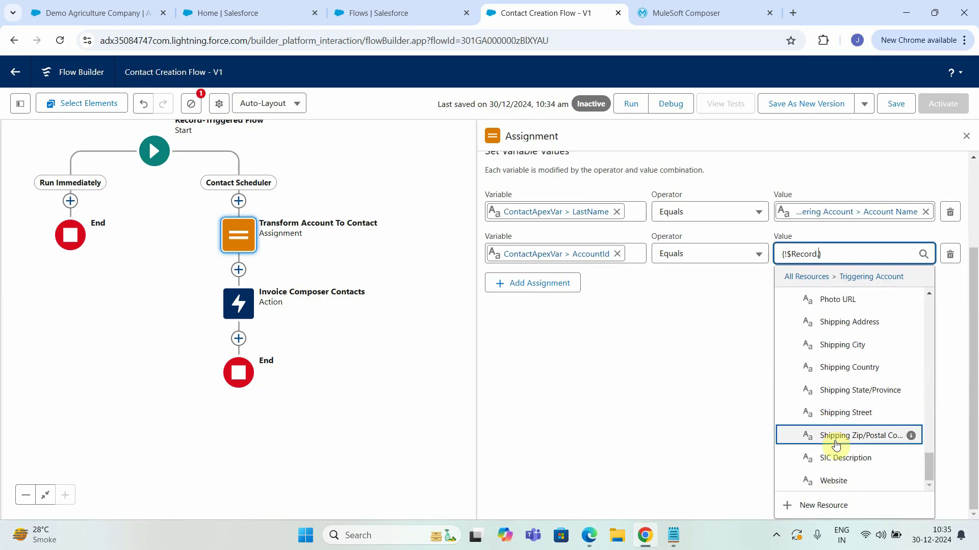
{"action": "scroll", "coordinate": [839, 463], "scroll_direction": "up", "scroll_amount": 6}
{"action": "scroll", "coordinate": [847, 470], "scroll_direction": "up", "scroll_amount": 4}
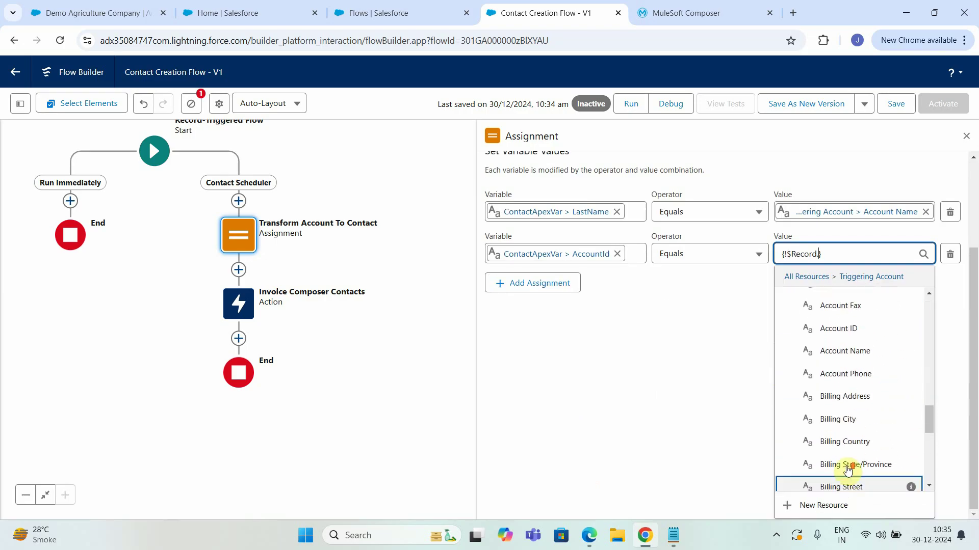
{"action": "left_click", "coordinate": [832, 430]}
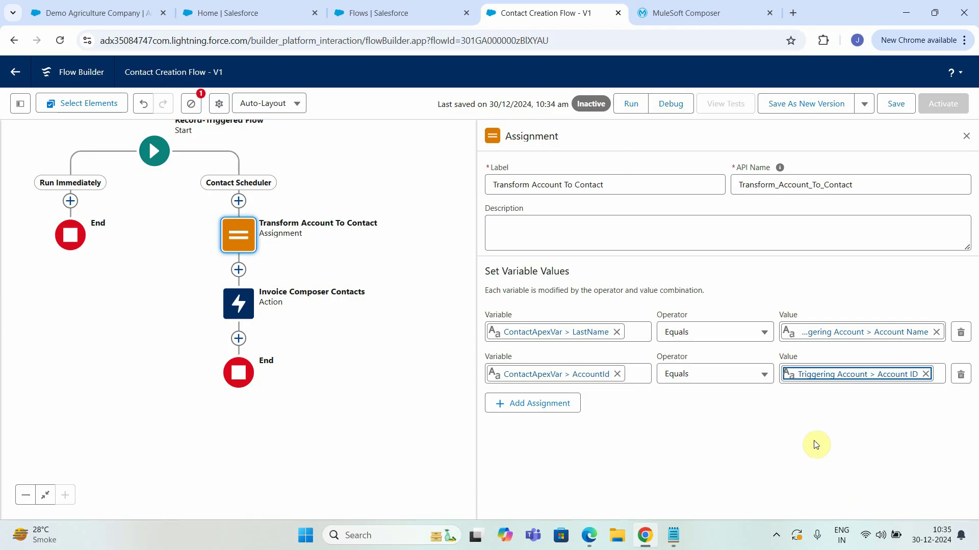
{"action": "left_click", "coordinate": [895, 431]}
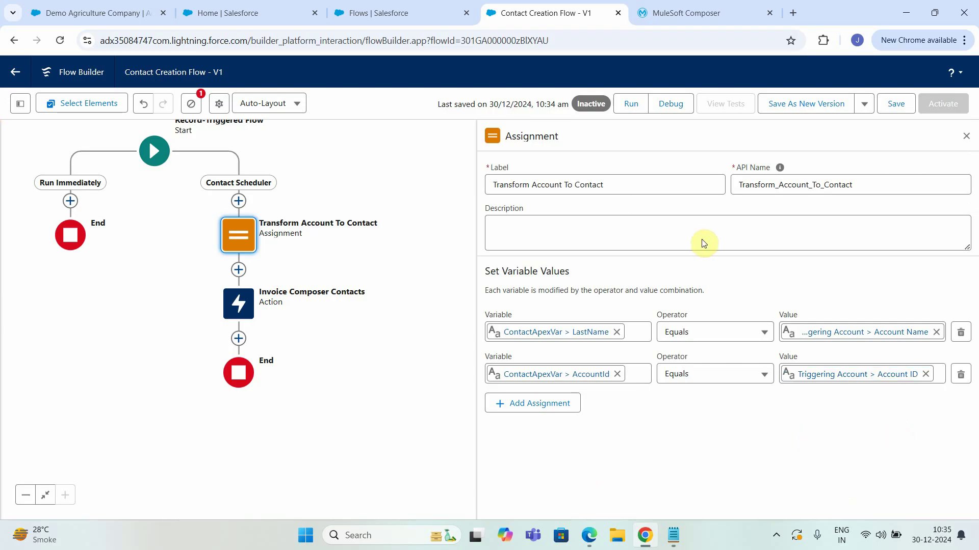
{"action": "left_click", "coordinate": [897, 107]}
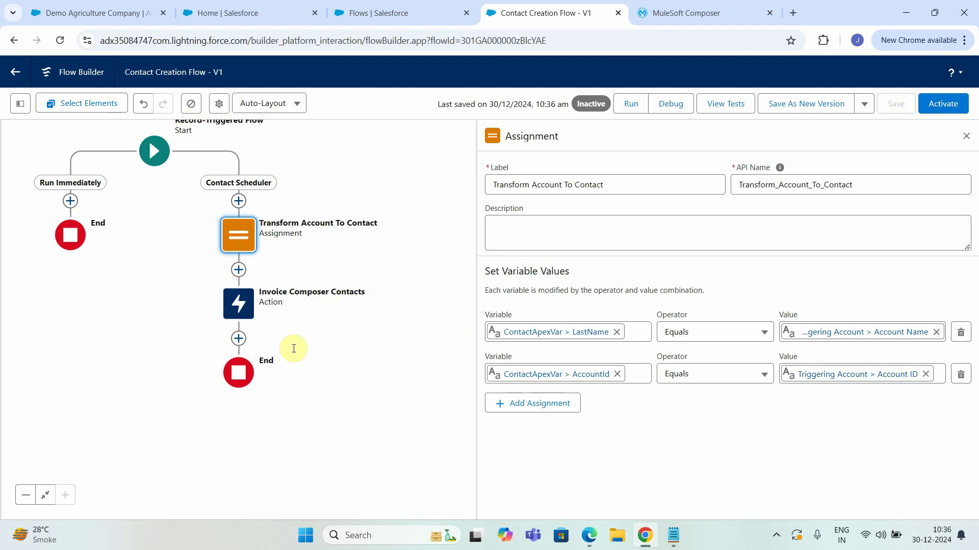
{"action": "left_click", "coordinate": [966, 136]}
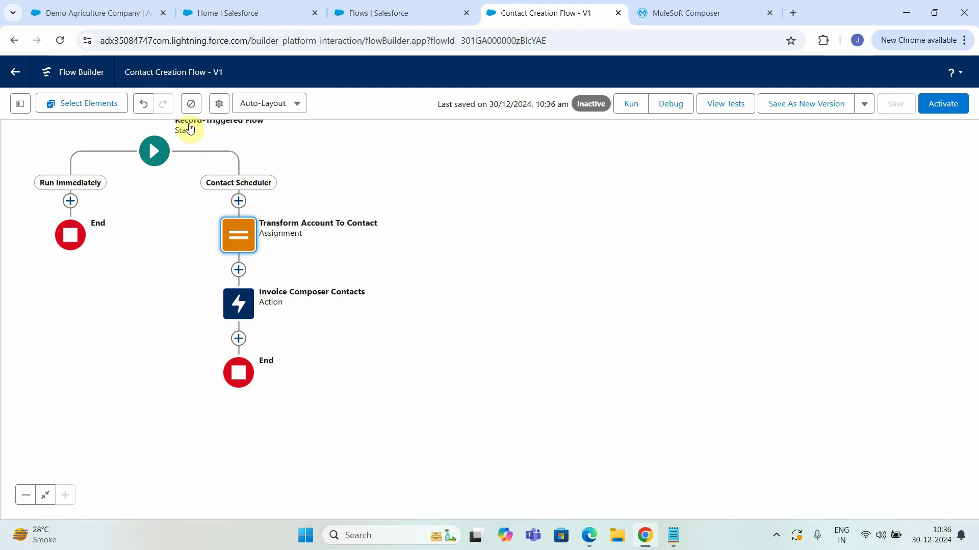
{"action": "left_click", "coordinate": [237, 239]}
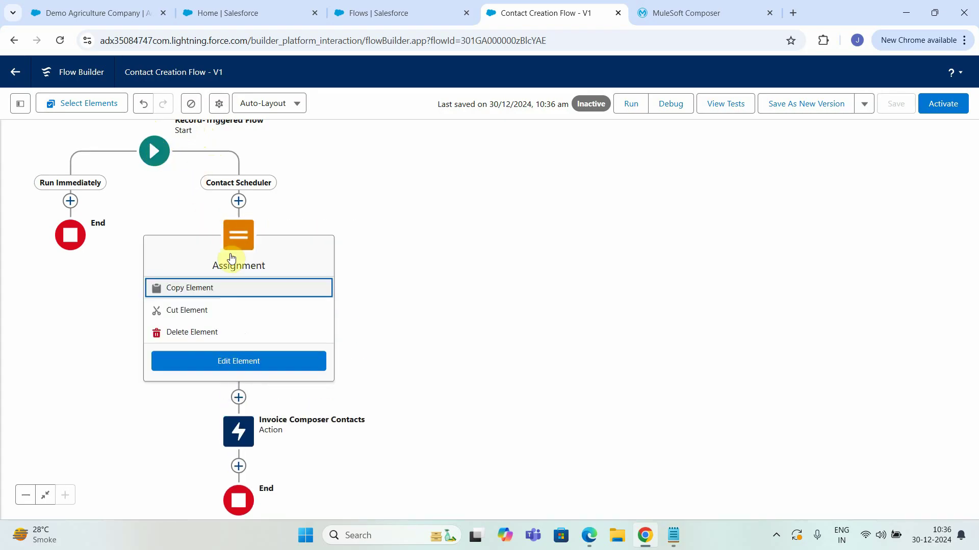
{"action": "left_click", "coordinate": [390, 232]}
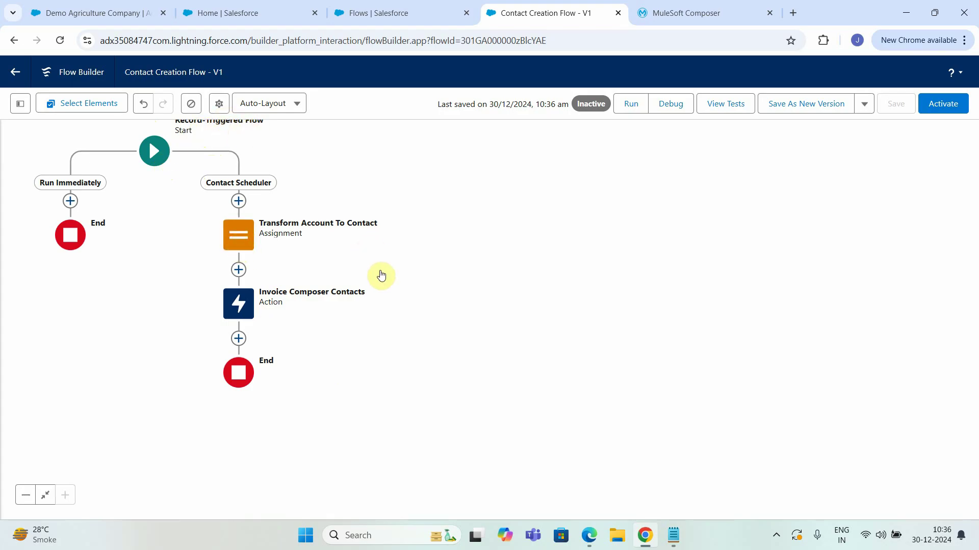
{"action": "left_click", "coordinate": [239, 305]}
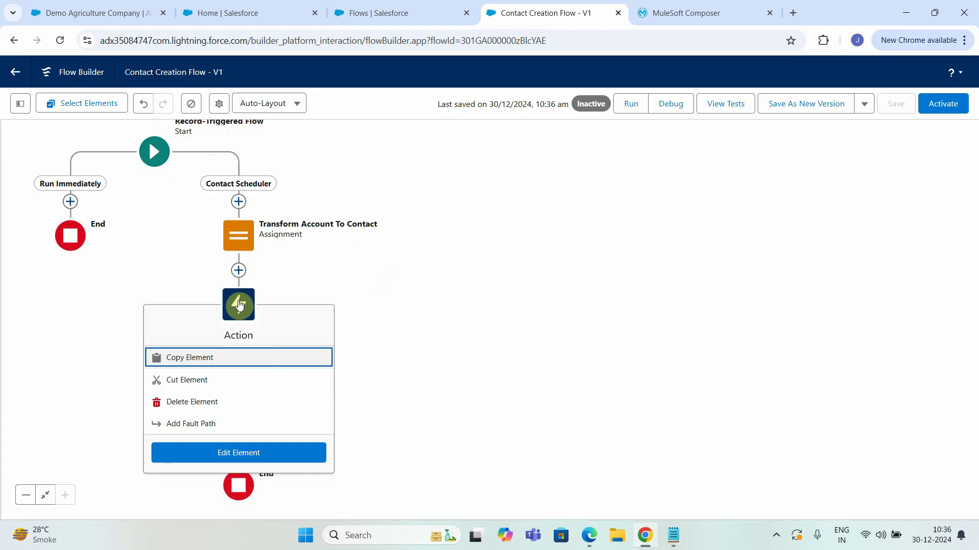
{"action": "left_click", "coordinate": [378, 280]}
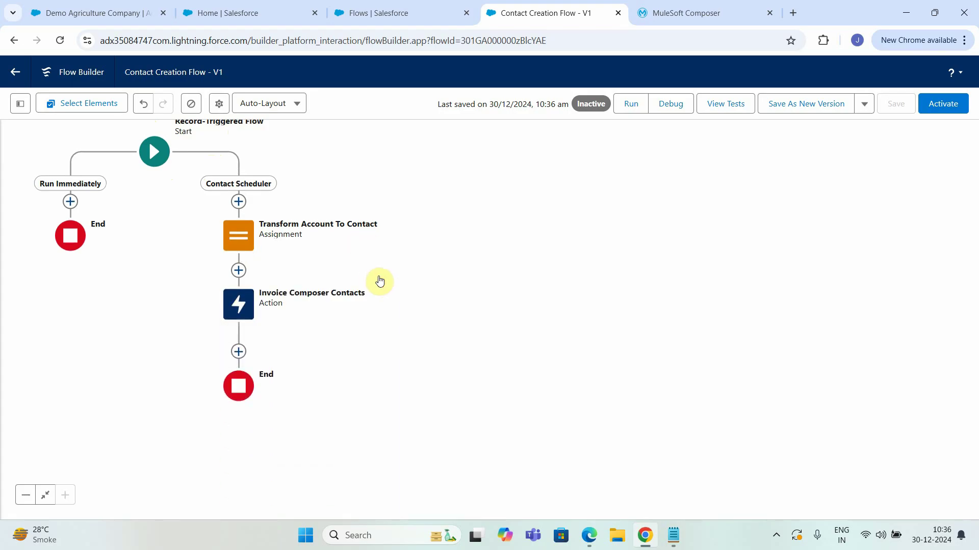
{"action": "left_click", "coordinate": [699, 11]}
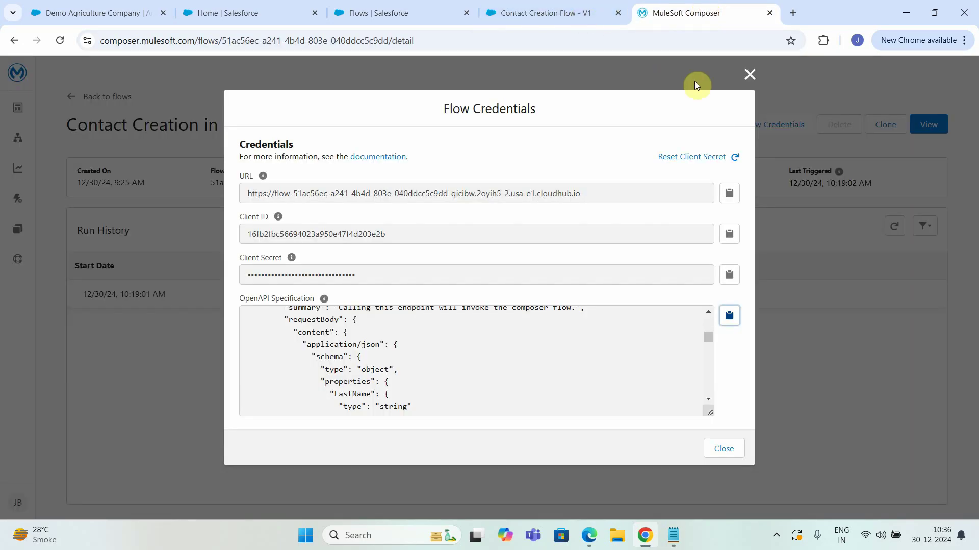
{"action": "left_click", "coordinate": [571, 11]}
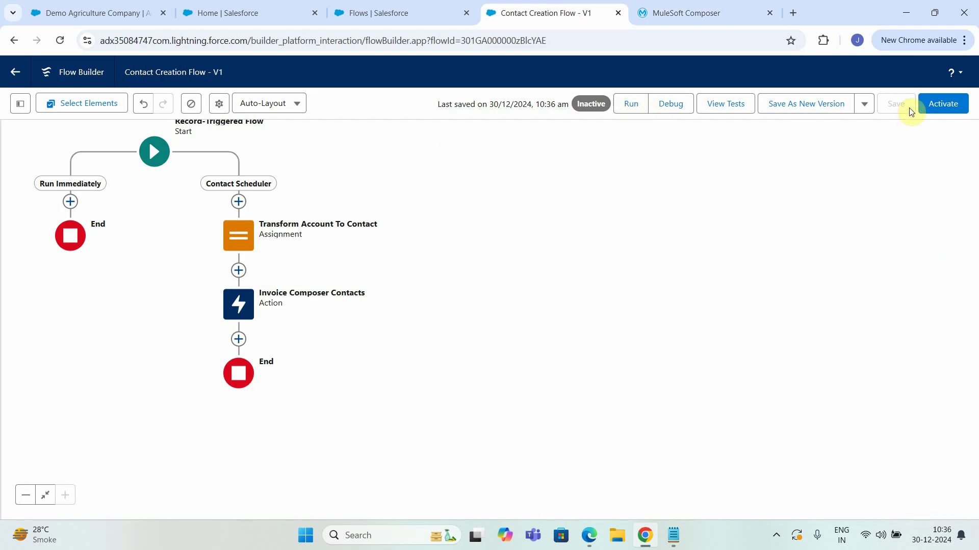
Activate the Contact Creation Flow
{"action": "left_click", "coordinate": [947, 109]}
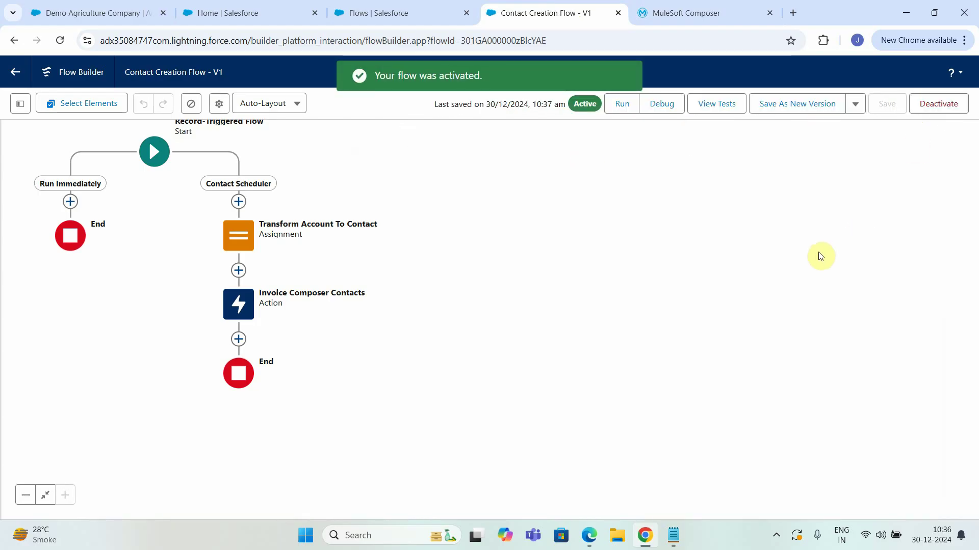
Return to the Demo Agriculture Company record in the EVs R Us app and open the Accounts list from there
{"action": "left_click", "coordinate": [224, 12]}
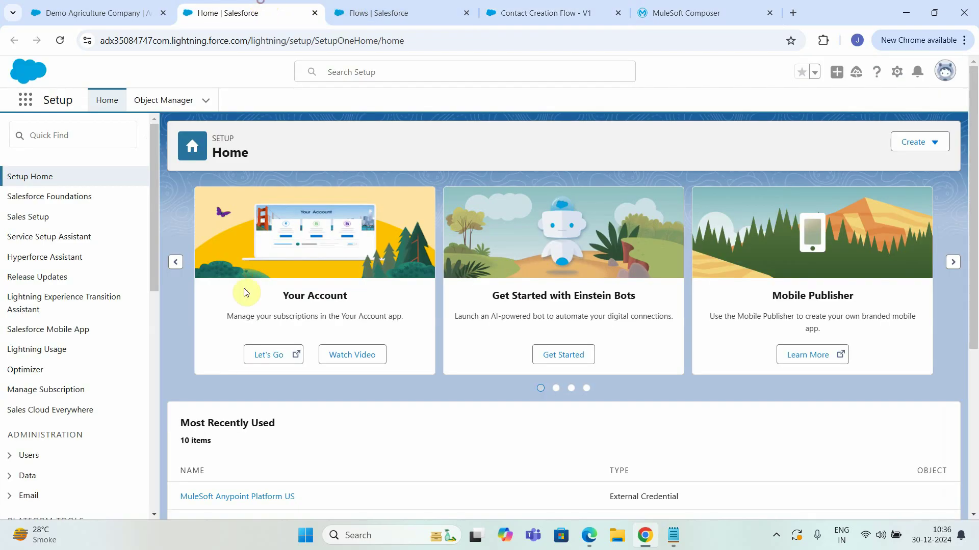
{"action": "left_click", "coordinate": [90, 13]}
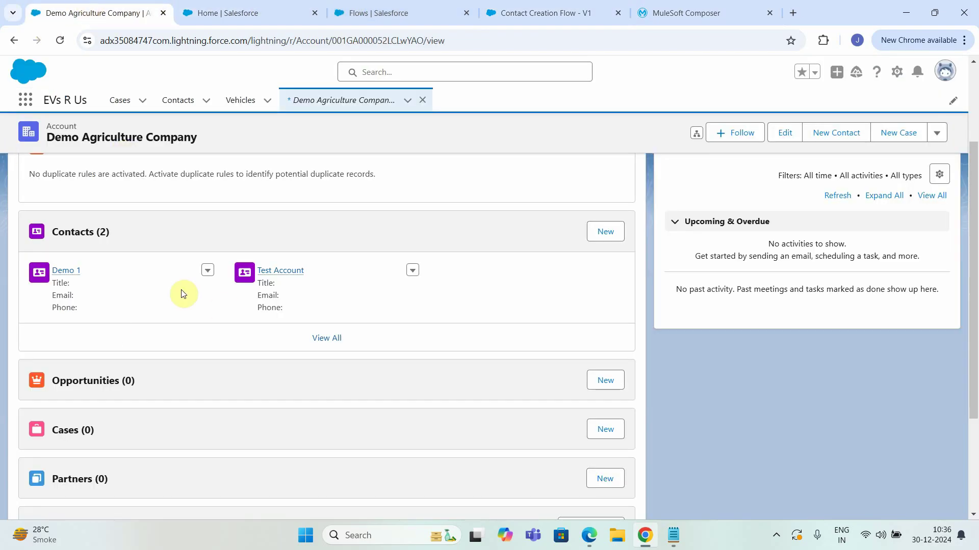
{"action": "scroll", "coordinate": [204, 285], "scroll_direction": "up", "scroll_amount": 3}
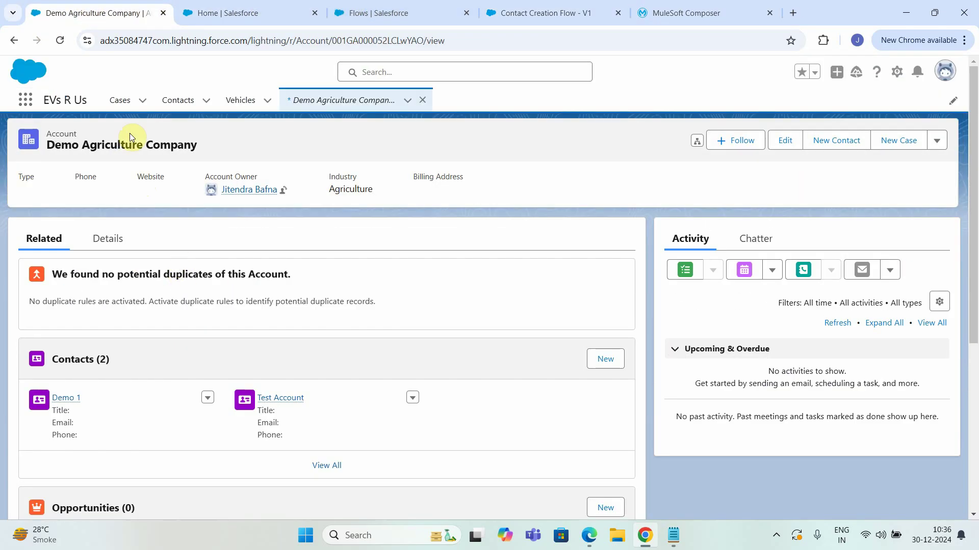
{"action": "left_click", "coordinate": [26, 101]}
{"action": "type", "text": "acc"}
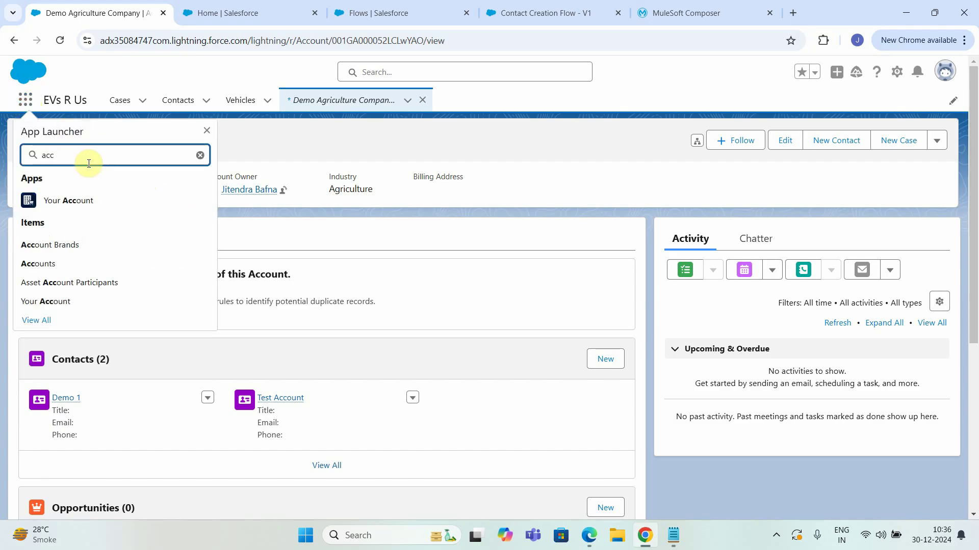
{"action": "left_click", "coordinate": [44, 264]}
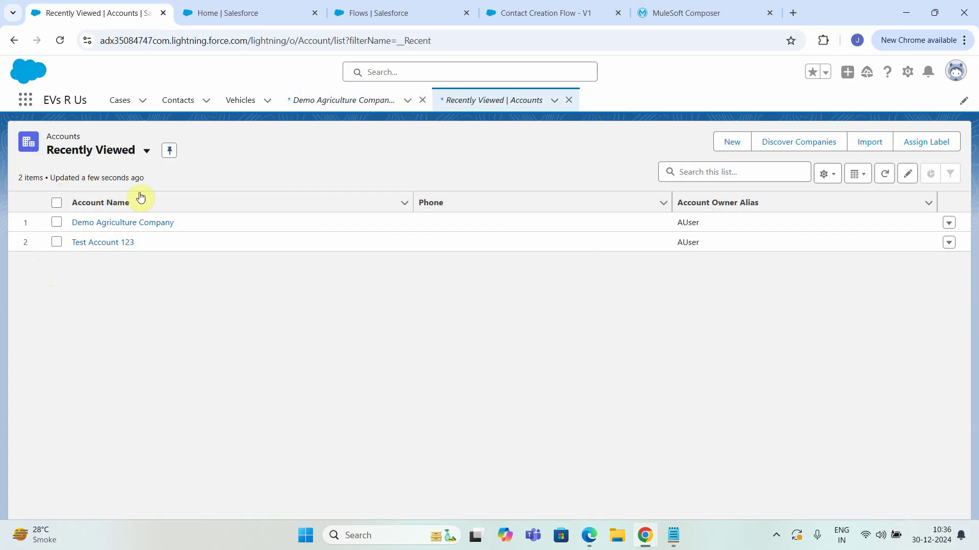
Start a new account with Mule Composer as the Account Name
{"action": "left_click", "coordinate": [722, 145]}
{"action": "left_click", "coordinate": [288, 242]}
{"action": "type", "text": "Mule Copose"}
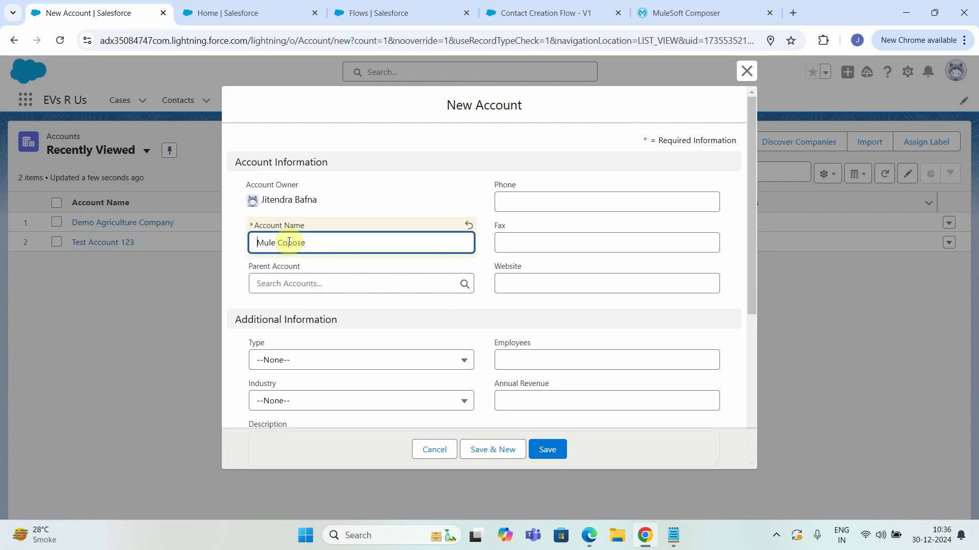
{"action": "left_click", "coordinate": [314, 237]}
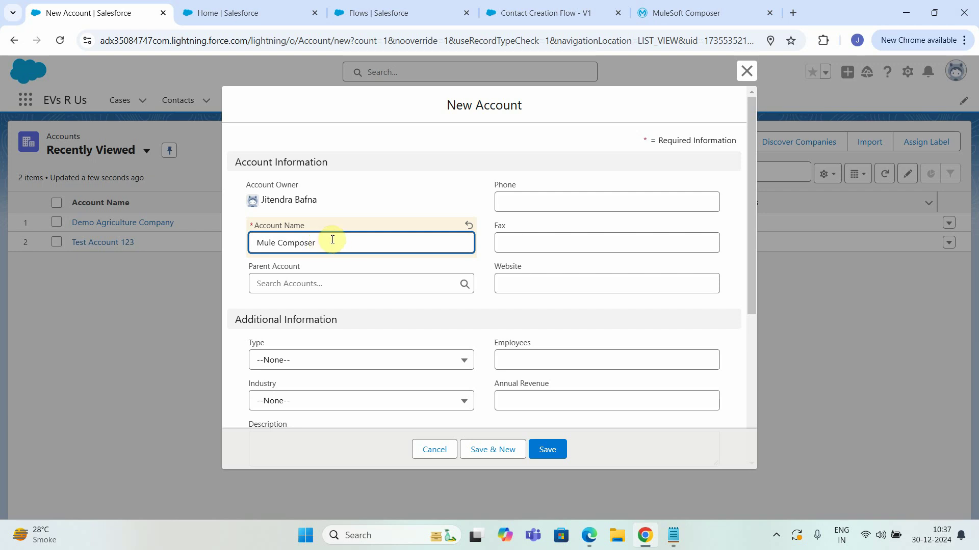
Set the new account's Type to Customer and its Industry to Agriculture
{"action": "left_click", "coordinate": [342, 362]}
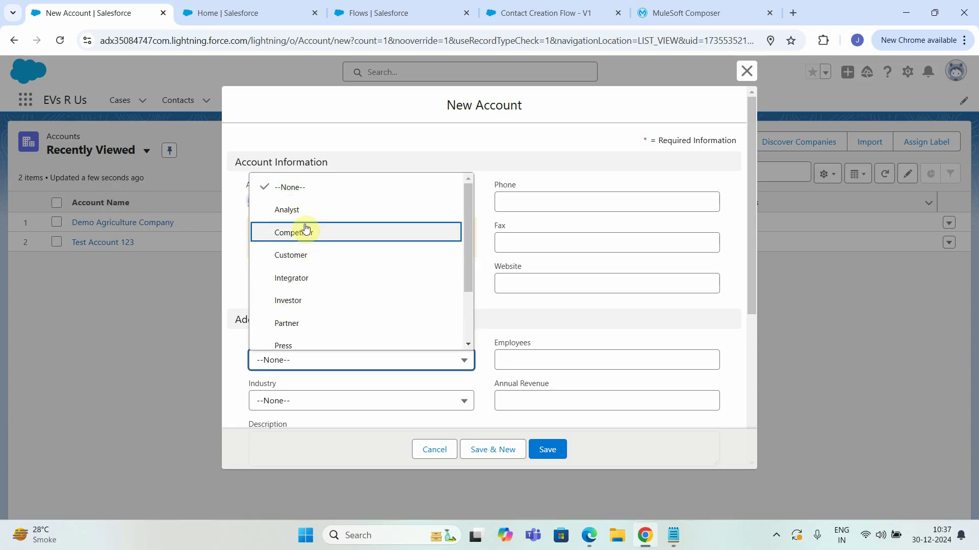
{"action": "left_click", "coordinate": [298, 256]}
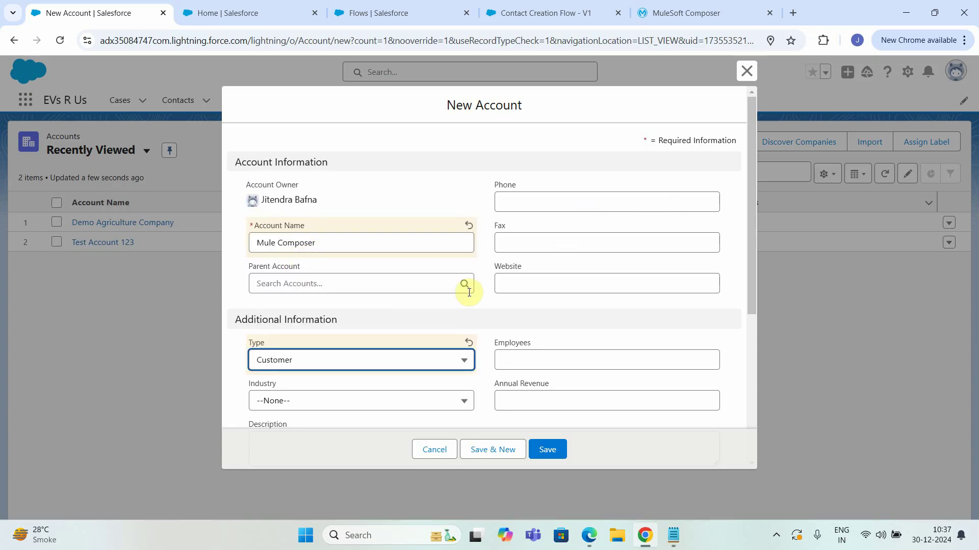
{"action": "left_click", "coordinate": [367, 361]}
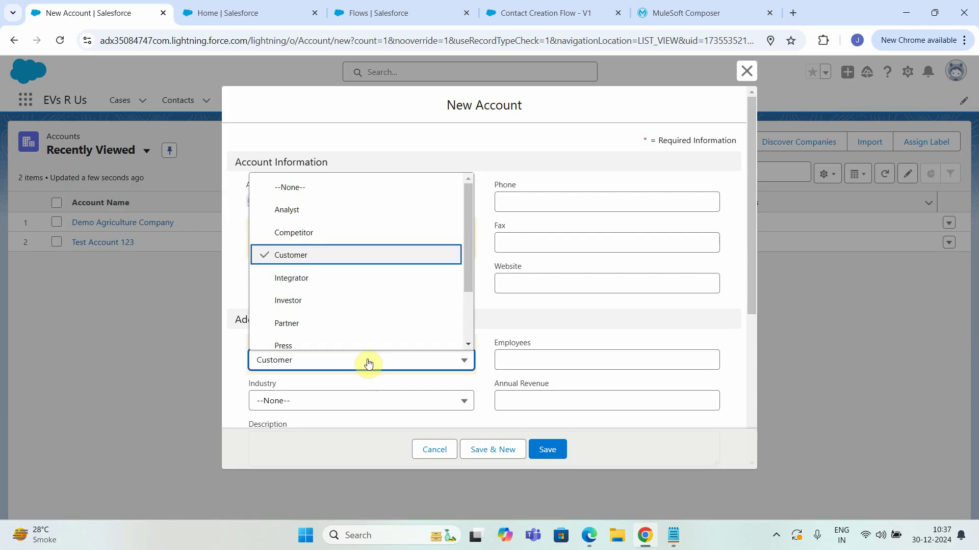
{"action": "left_click", "coordinate": [339, 404]}
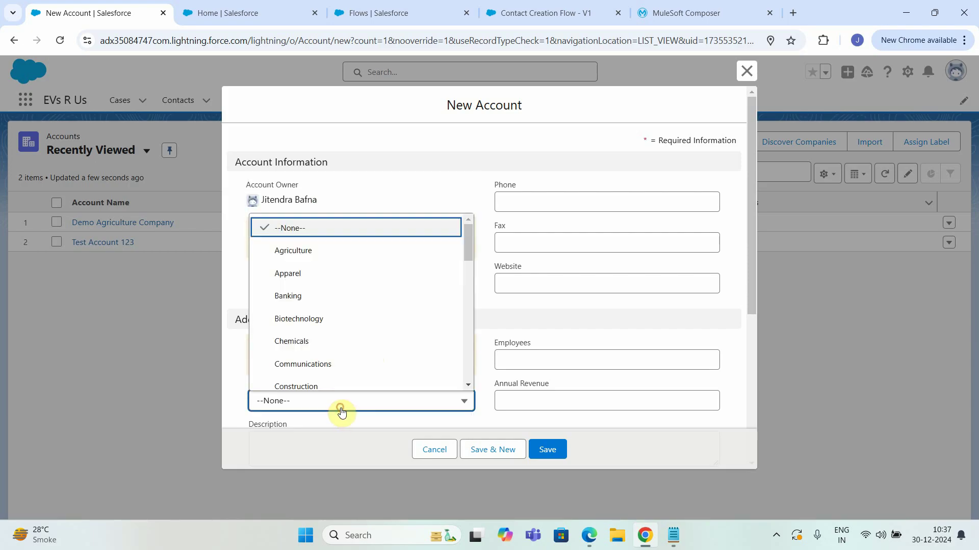
{"action": "left_click", "coordinate": [304, 261]}
Enter the account's phone number and save the new account
{"action": "left_click", "coordinate": [562, 197]}
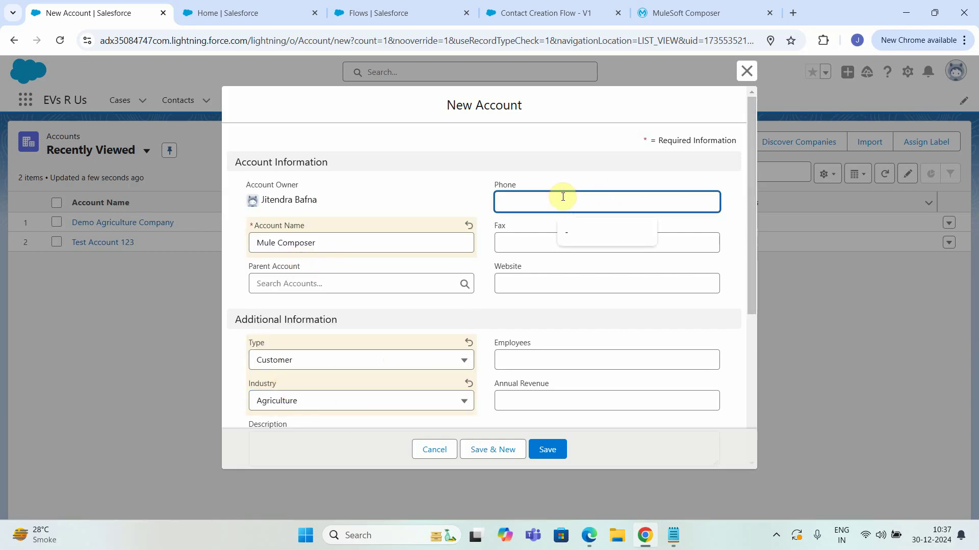
{"action": "type", "text": "+1000000012"}
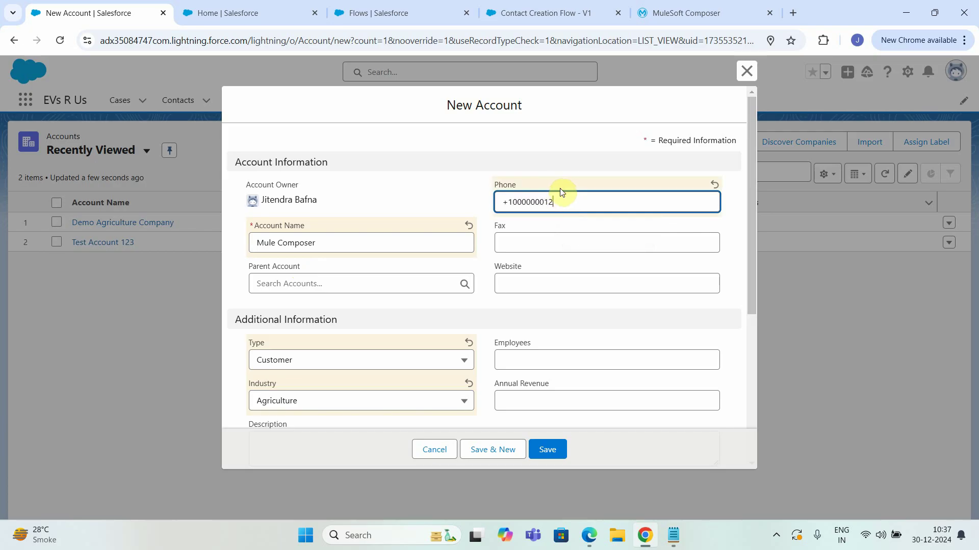
{"action": "scroll", "coordinate": [581, 209], "scroll_direction": "down", "scroll_amount": 1}
{"action": "left_click", "coordinate": [547, 450]}
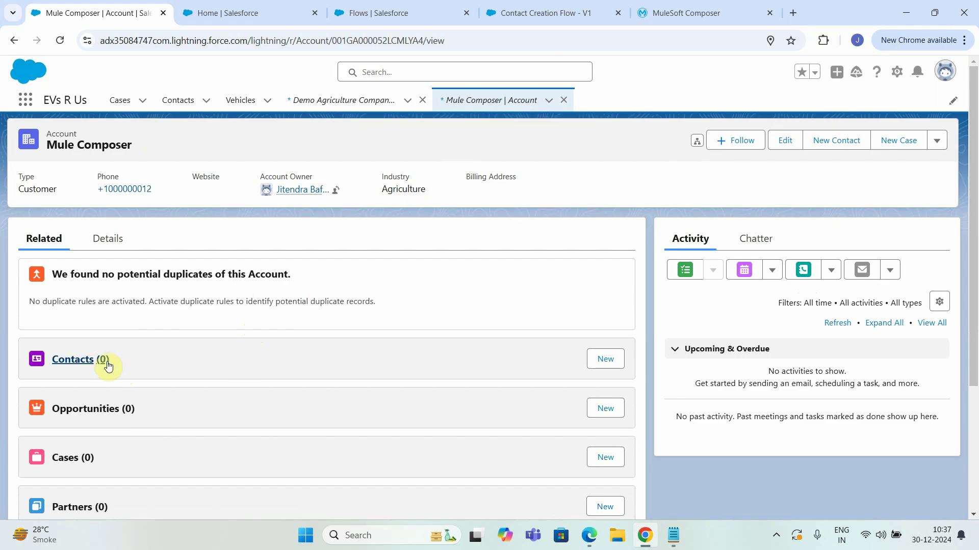
Check the run history of the Contact Creation in Salesforce flow in MuleSoft Composer, and reload the Mule Composer account to examine its related contacts
{"action": "left_click", "coordinate": [542, 11]}
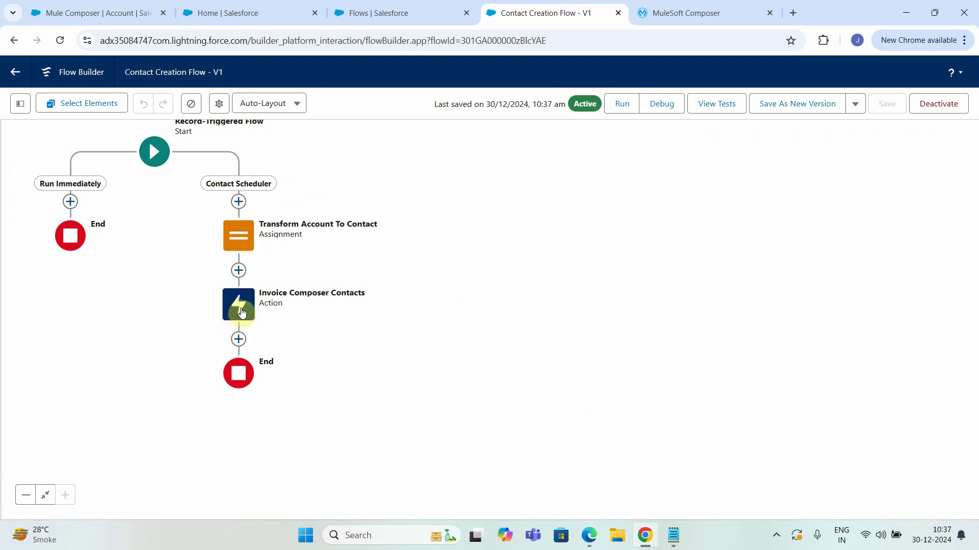
{"action": "left_click", "coordinate": [708, 13]}
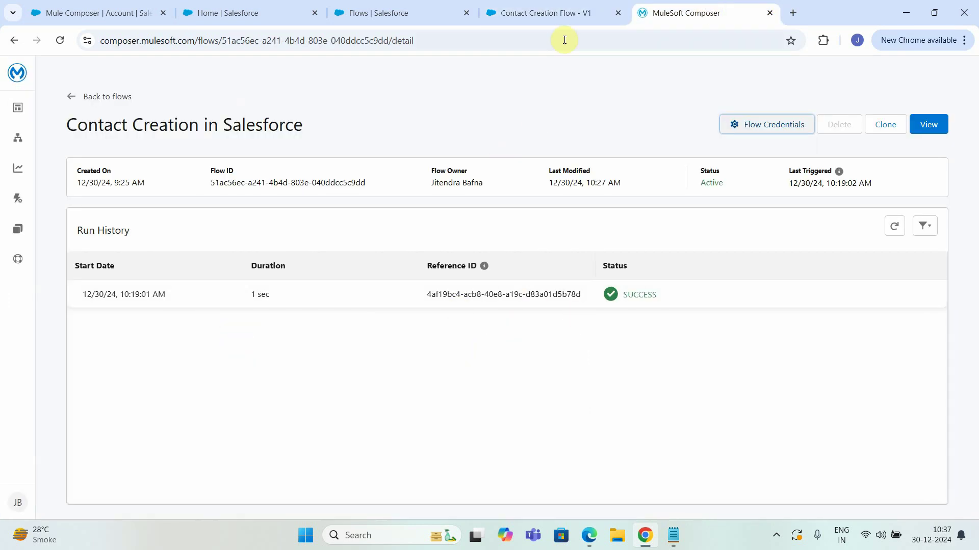
{"action": "left_click", "coordinate": [536, 10]}
{"action": "left_click", "coordinate": [438, 10]}
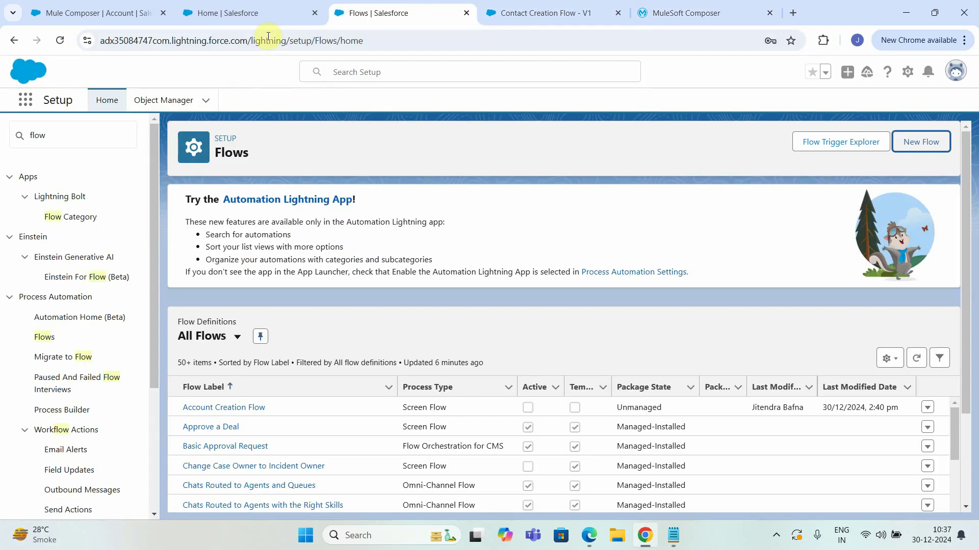
{"action": "left_click", "coordinate": [510, 11]}
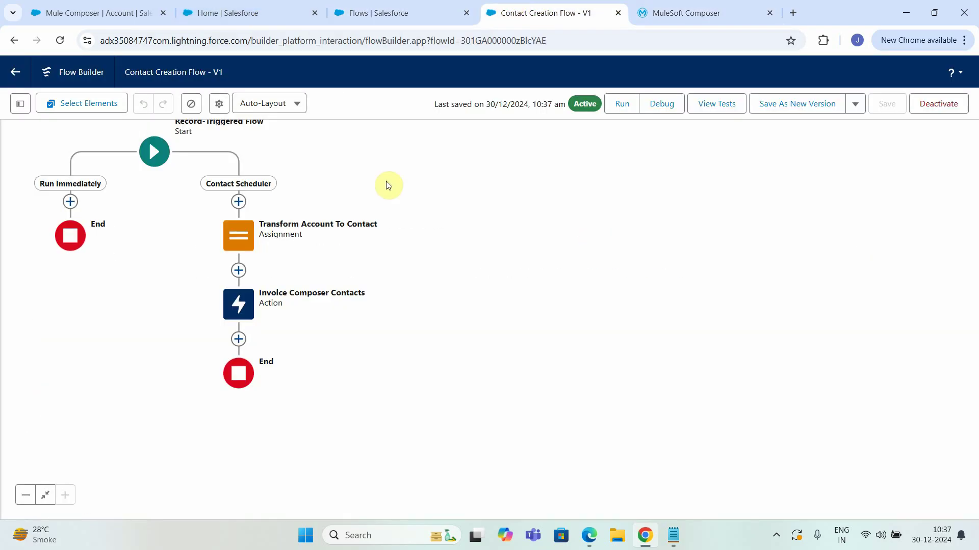
{"action": "left_click", "coordinate": [711, 11]}
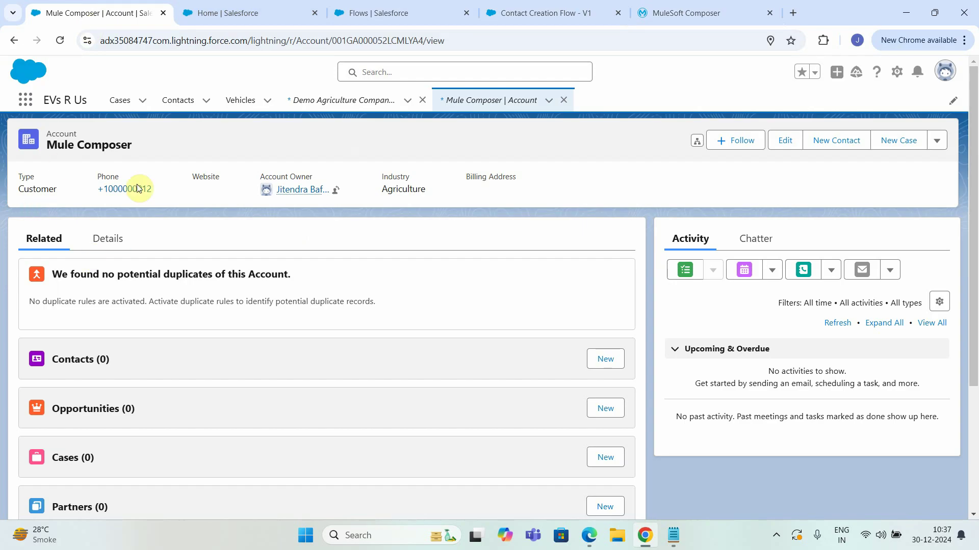
{"action": "left_click", "coordinate": [414, 41]}
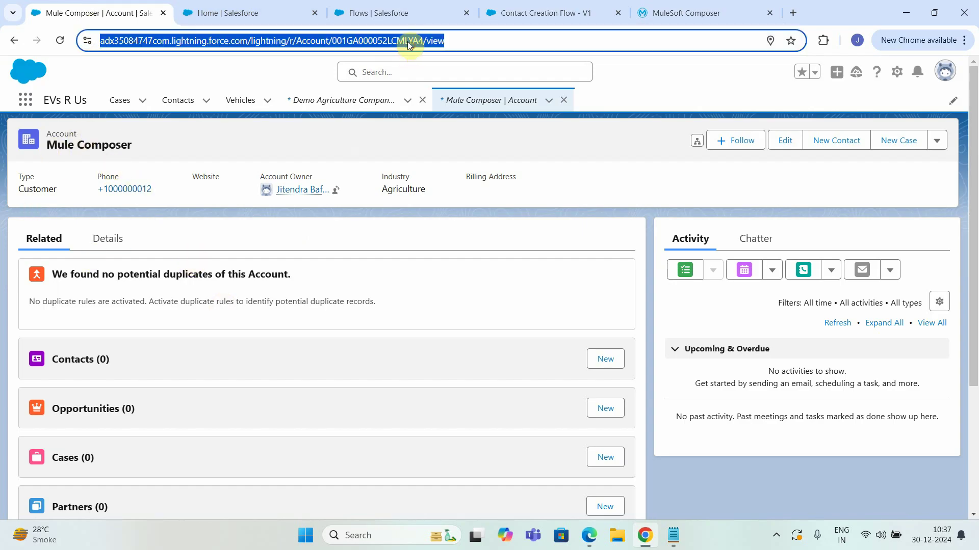
{"action": "key", "text": "Return"}
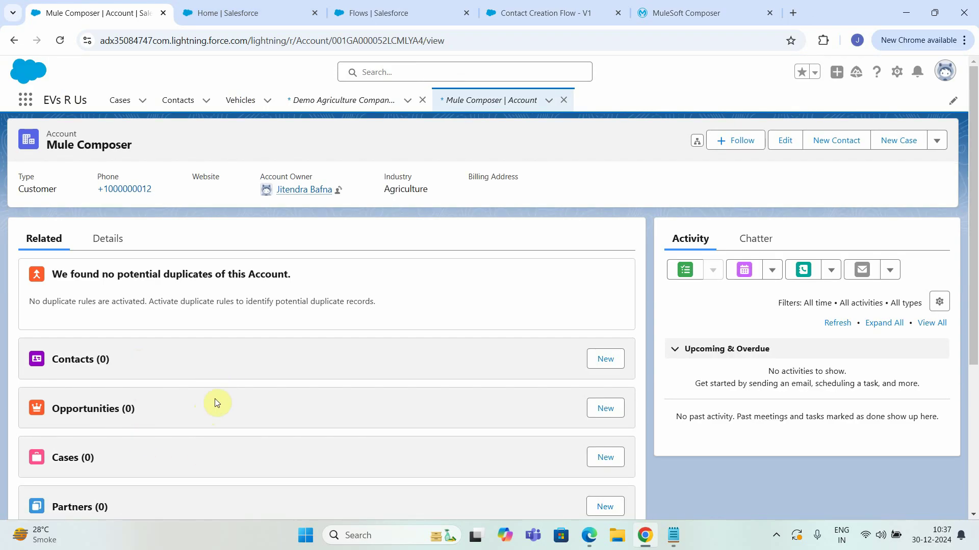
Reload the Mule Composer account page repeatedly and check its related Contacts list for the contact created by the flow
{"action": "left_click", "coordinate": [477, 42]}
{"action": "key", "text": "Return"}
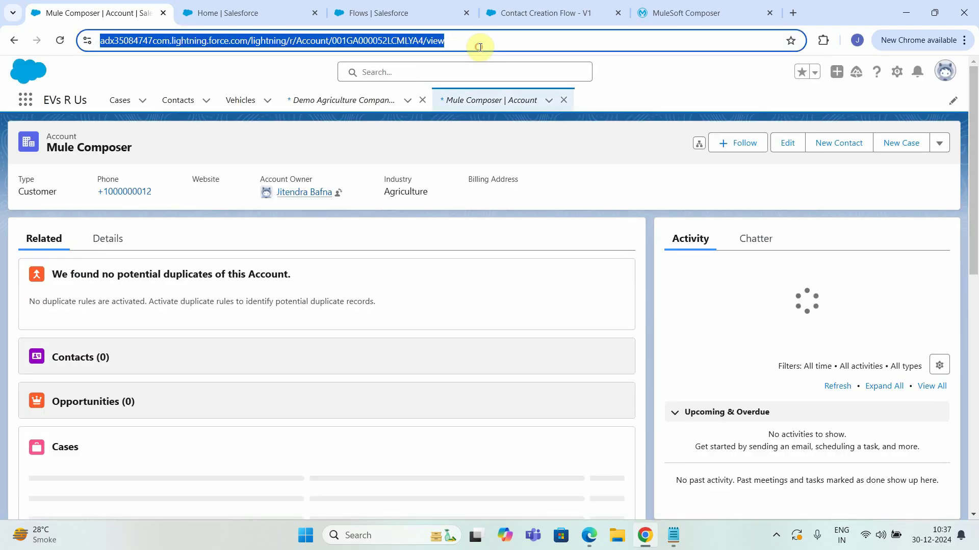
{"action": "key", "text": "Return"}
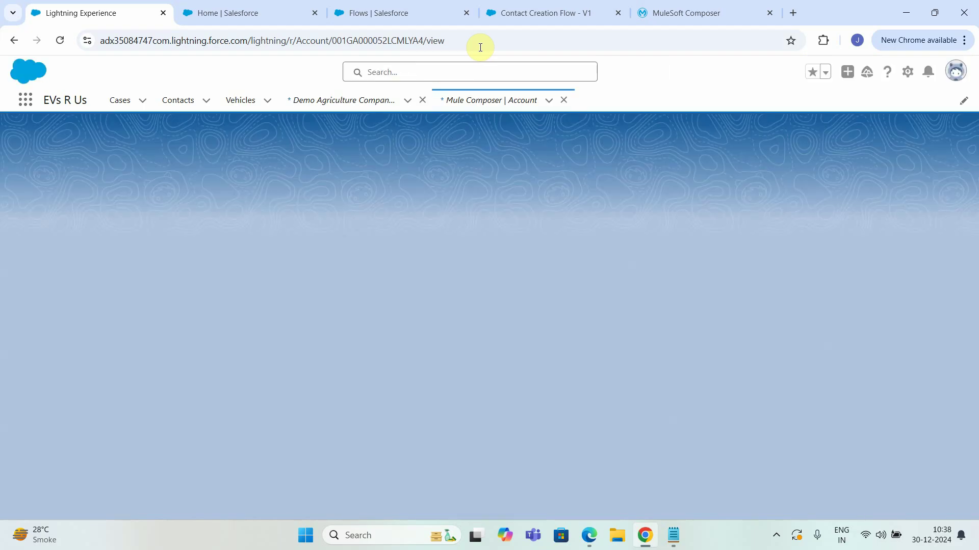
{"action": "left_click", "coordinate": [480, 45]}
{"action": "key", "text": "Return"}
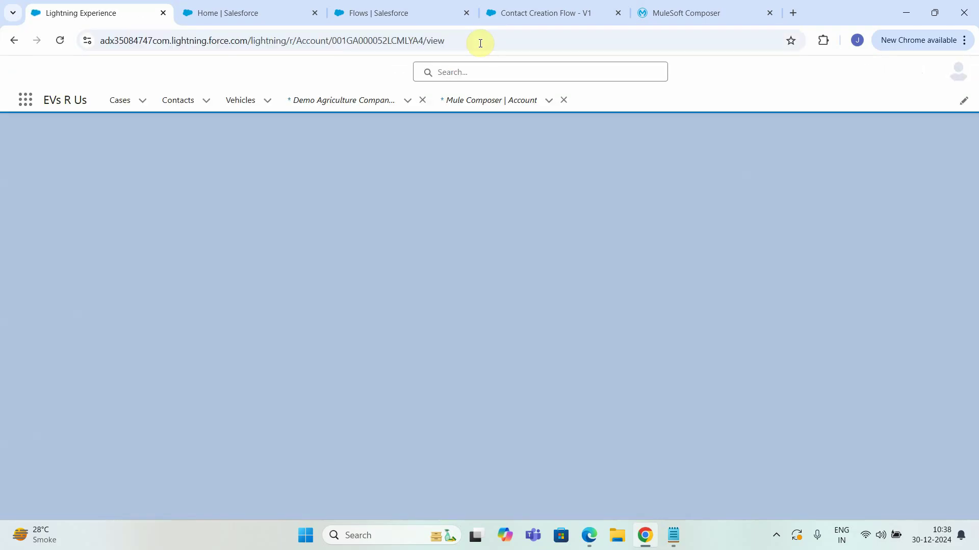
{"action": "left_click", "coordinate": [480, 43]}
{"action": "key", "text": "Return"}
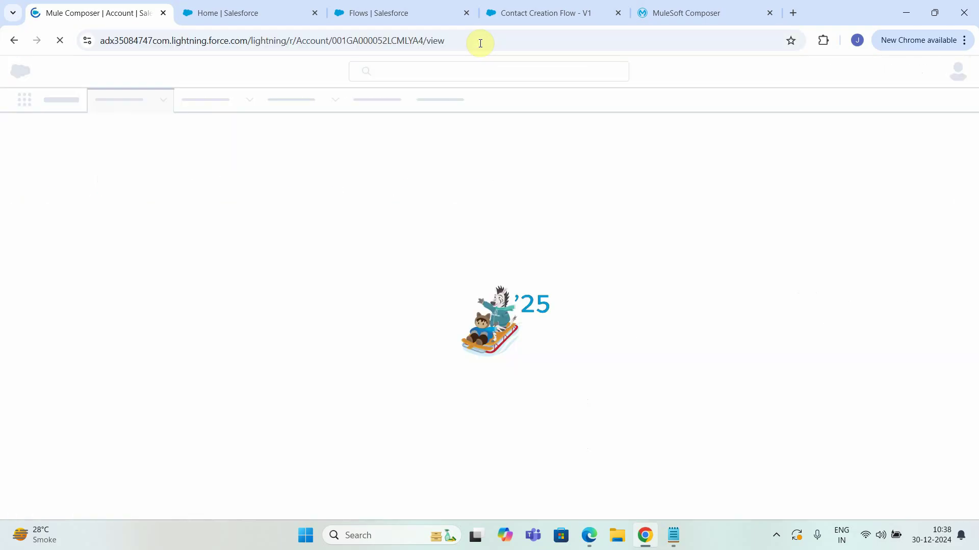
{"action": "left_click", "coordinate": [480, 43]}
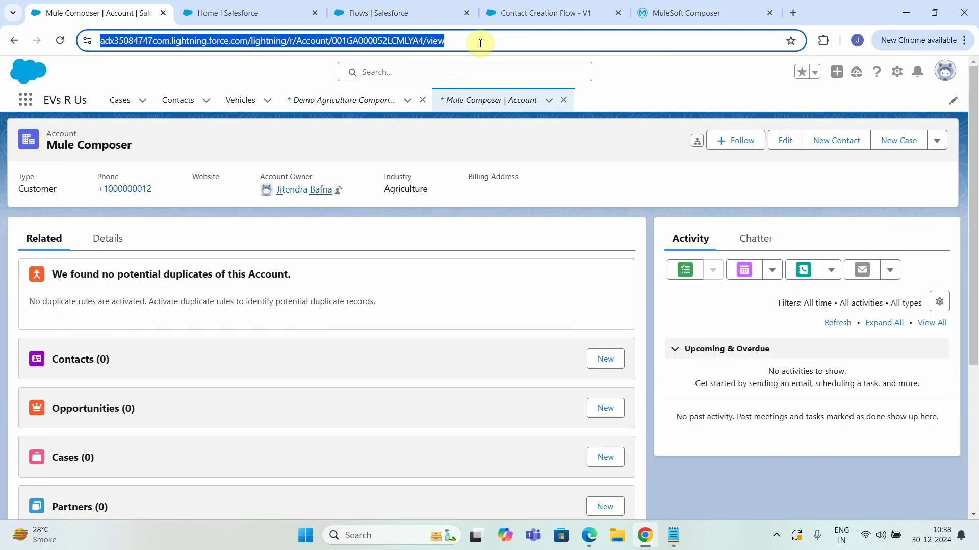
{"action": "key", "text": "Return"}
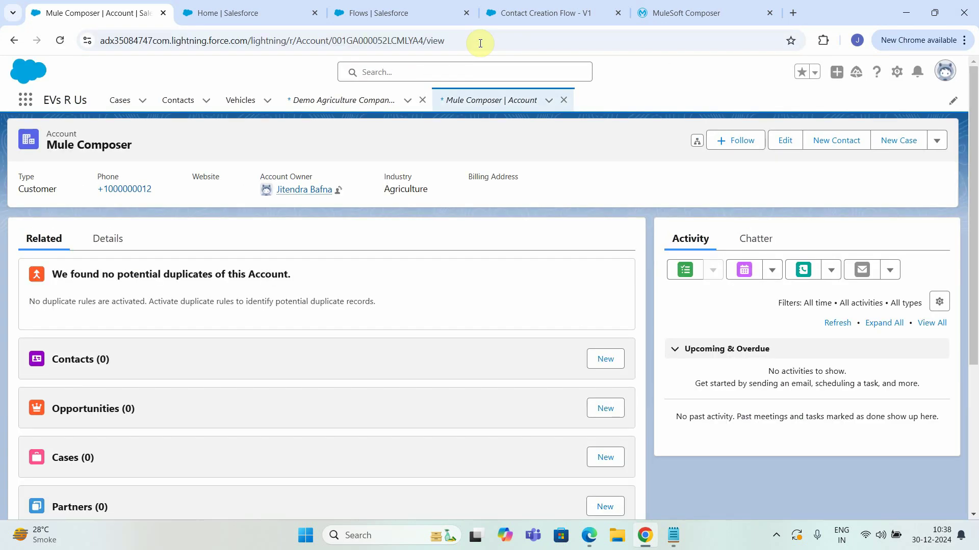
{"action": "left_click", "coordinate": [481, 43]}
{"action": "key", "text": "Return"}
{"action": "left_click", "coordinate": [464, 43]}
{"action": "key", "text": "Return"}
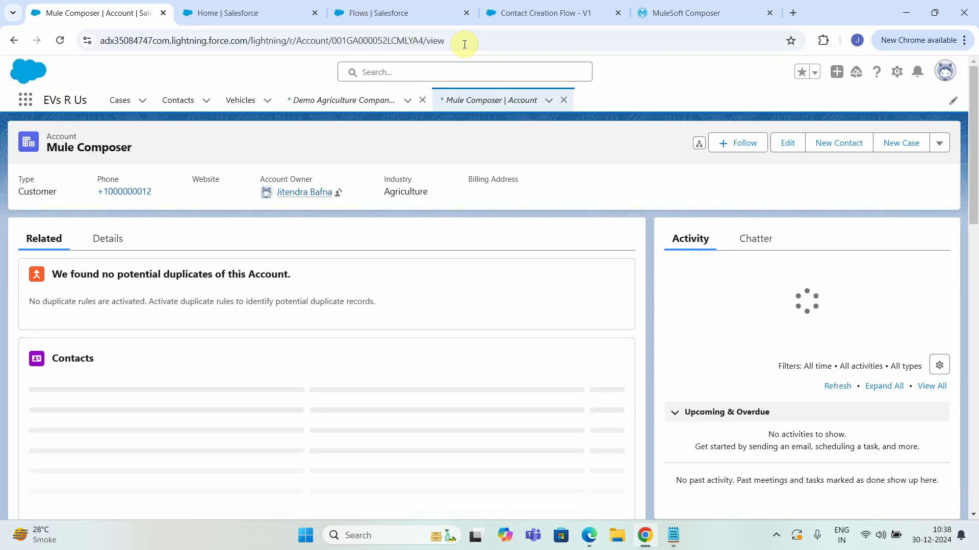
{"action": "scroll", "coordinate": [316, 331], "scroll_direction": "down", "scroll_amount": 3}
{"action": "left_click", "coordinate": [476, 46]}
{"action": "key", "text": "Return"}
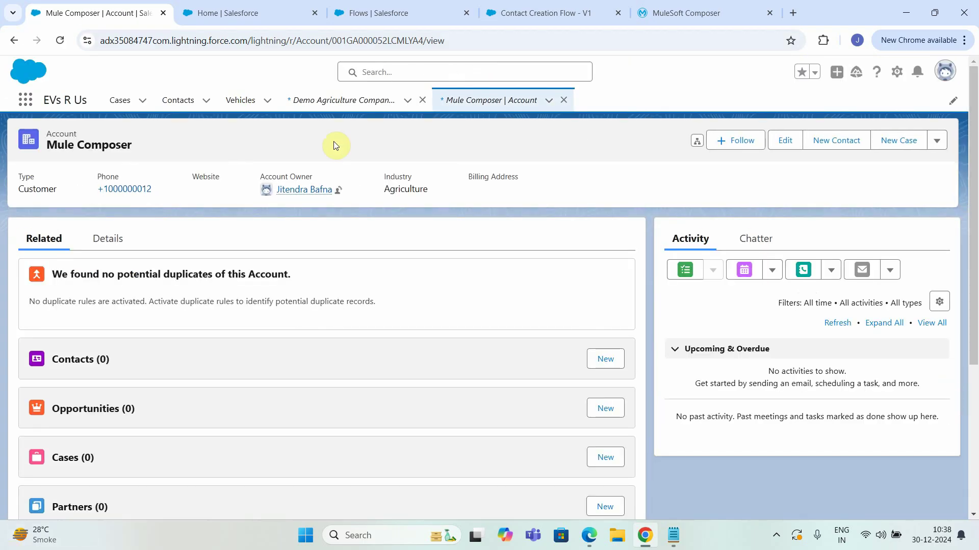
{"action": "left_click", "coordinate": [455, 40]}
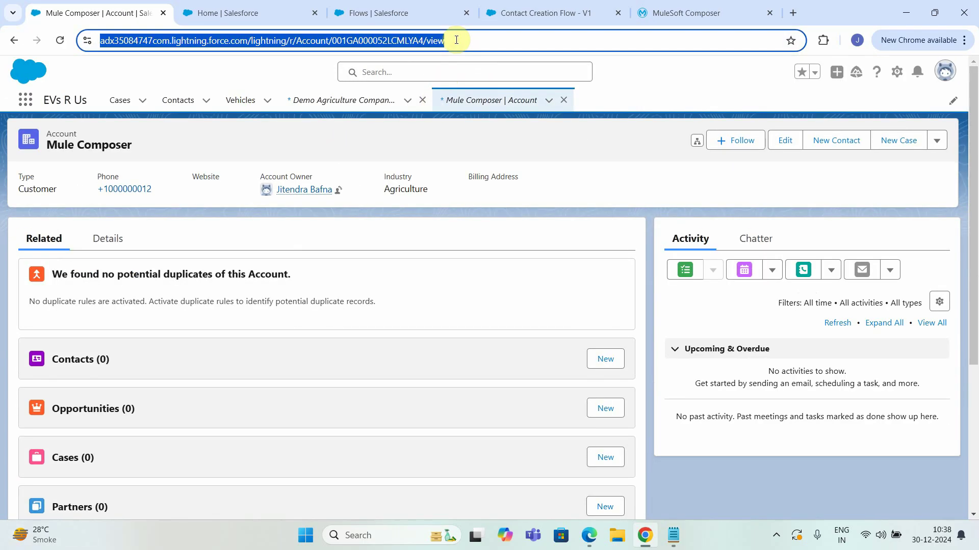
{"action": "key", "text": "Return"}
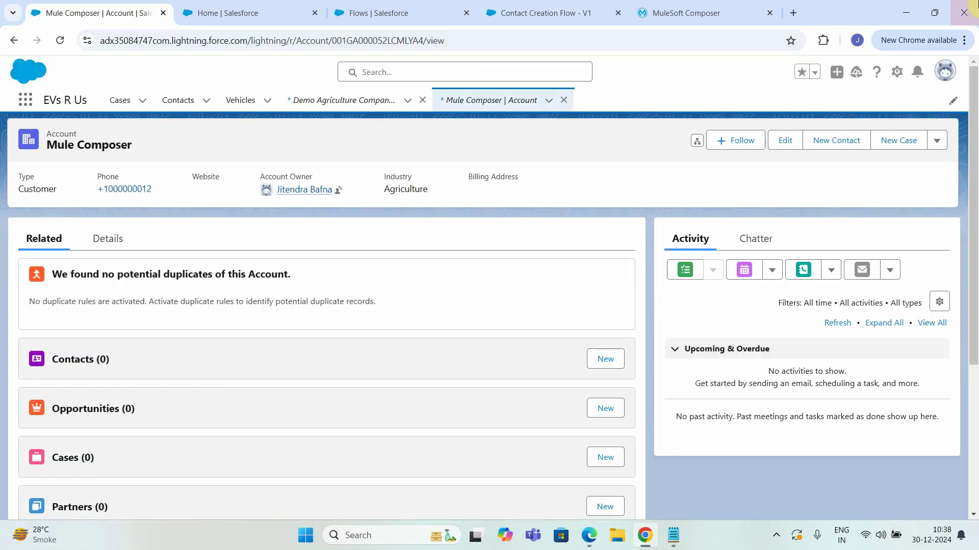
{"action": "right_click", "coordinate": [353, 140]}
{"action": "left_click", "coordinate": [395, 194]}
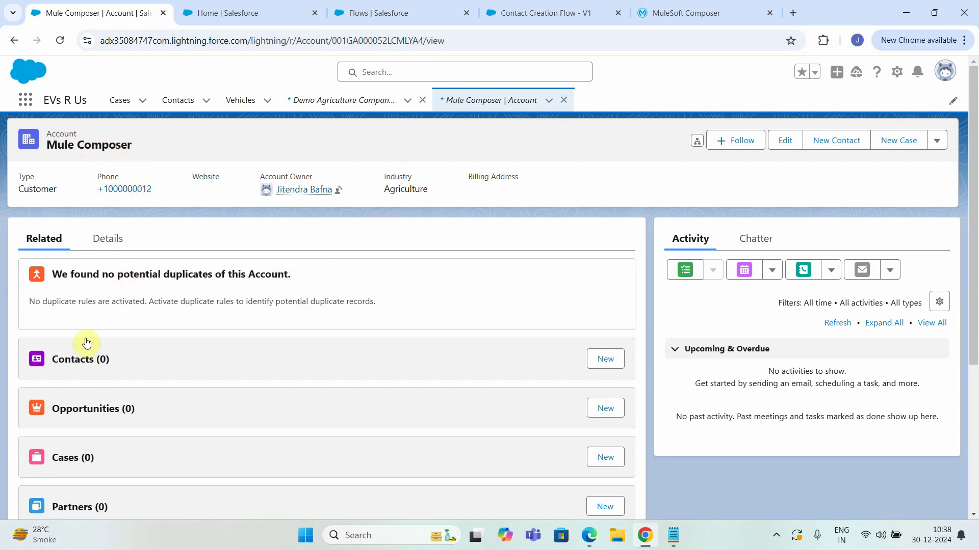
{"action": "left_click", "coordinate": [462, 44]}
{"action": "key", "text": "Return"}
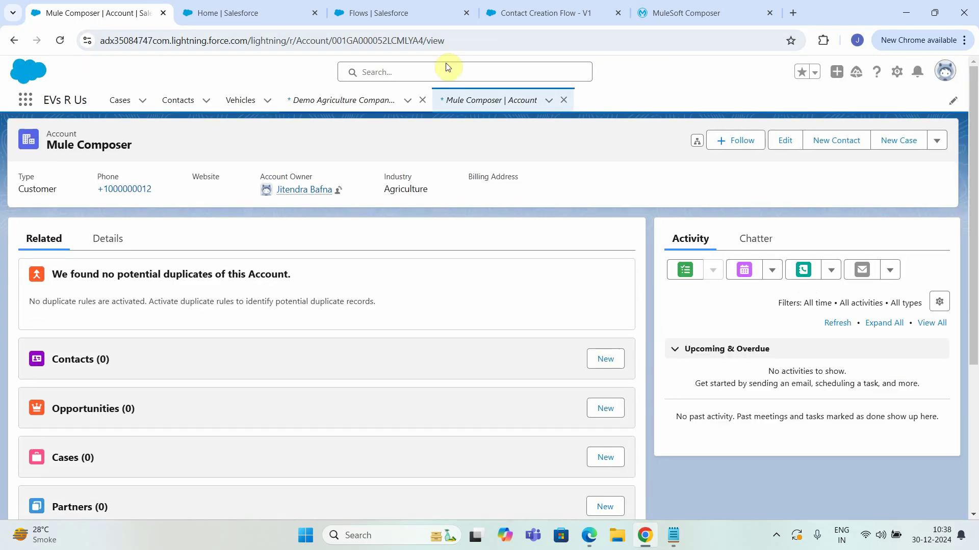
Show the Contact Creation Flow in Free-Form layout and examine its start settings and Contact Scheduler path
{"action": "left_click", "coordinate": [594, 4]}
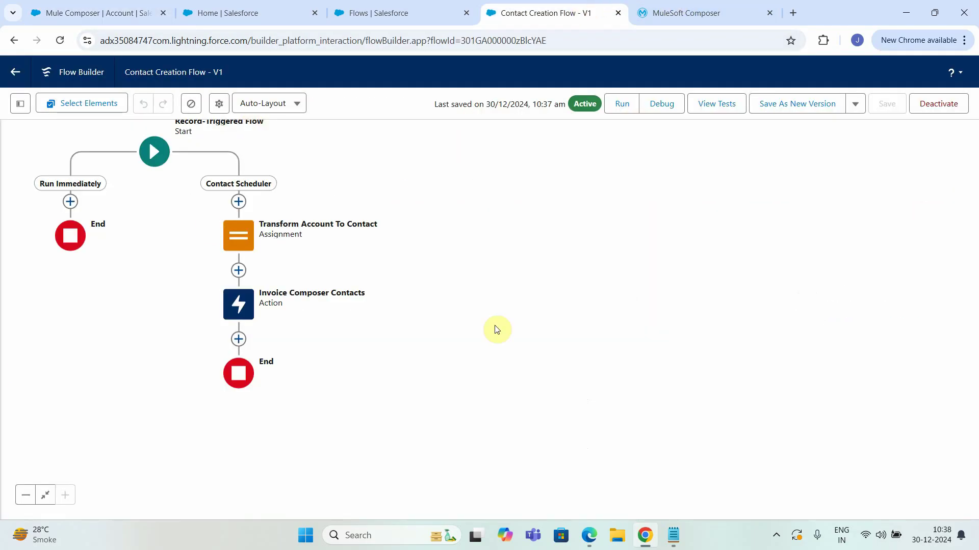
{"action": "left_click", "coordinate": [264, 105]}
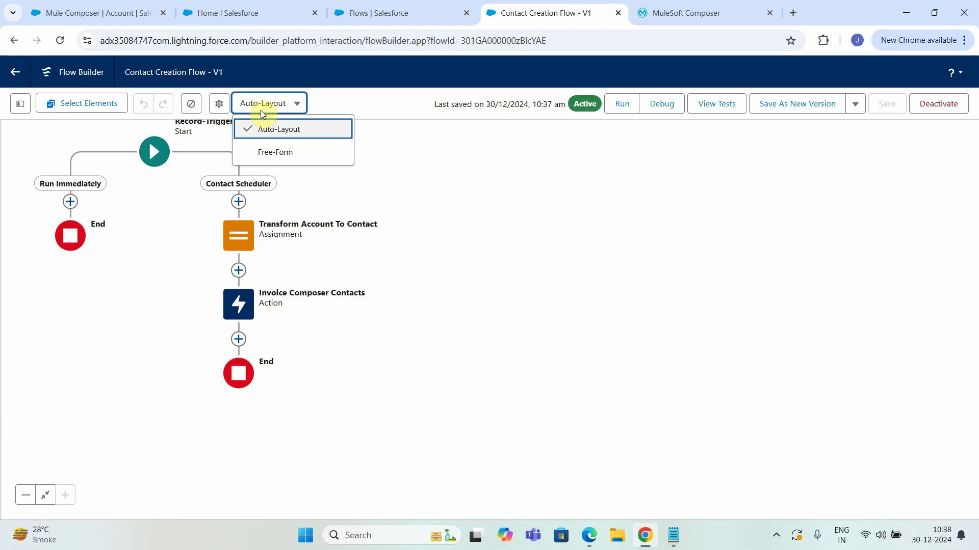
{"action": "left_click", "coordinate": [282, 156]}
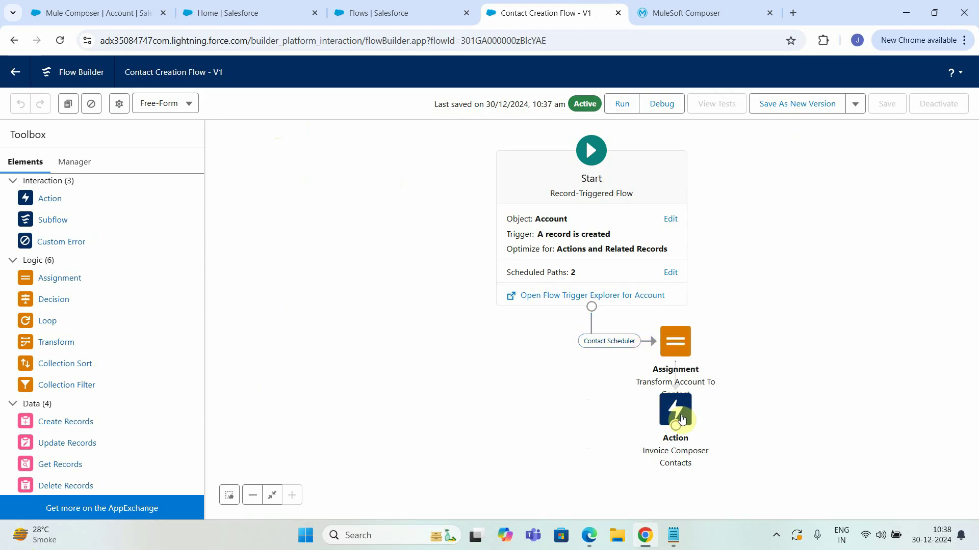
Return to the Mule Composer account and reload the record to recheck its related contacts
{"action": "left_click", "coordinate": [378, 5]}
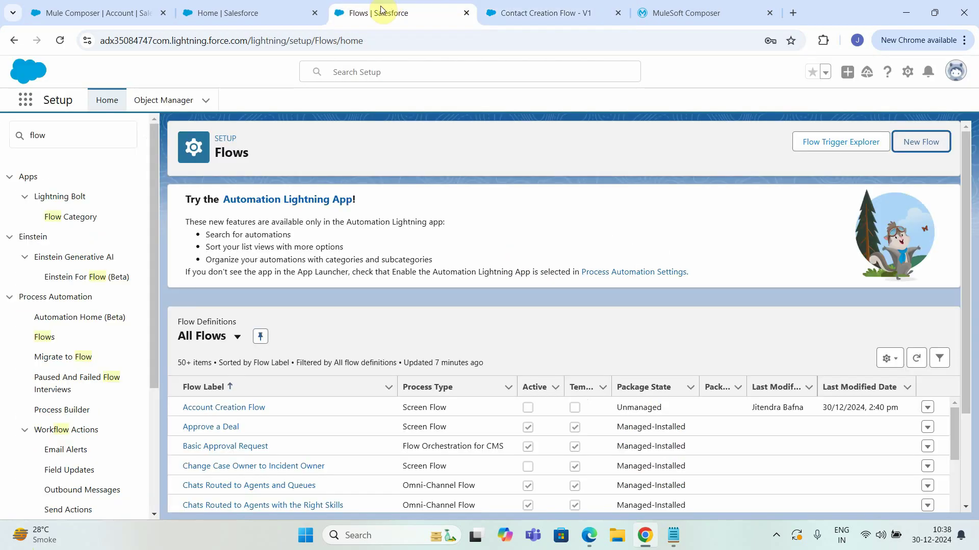
{"action": "left_click", "coordinate": [138, 14]}
{"action": "right_click", "coordinate": [402, 279]}
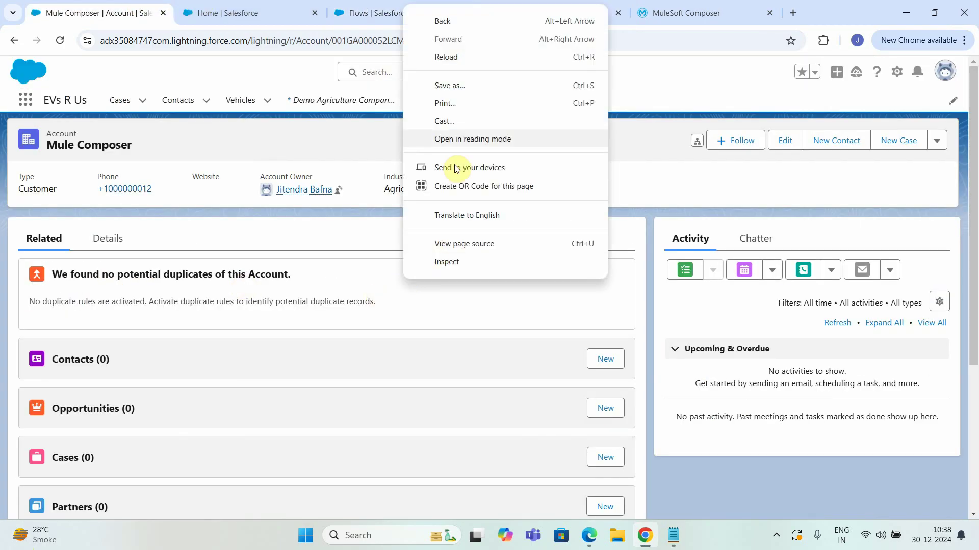
{"action": "left_click", "coordinate": [455, 60]}
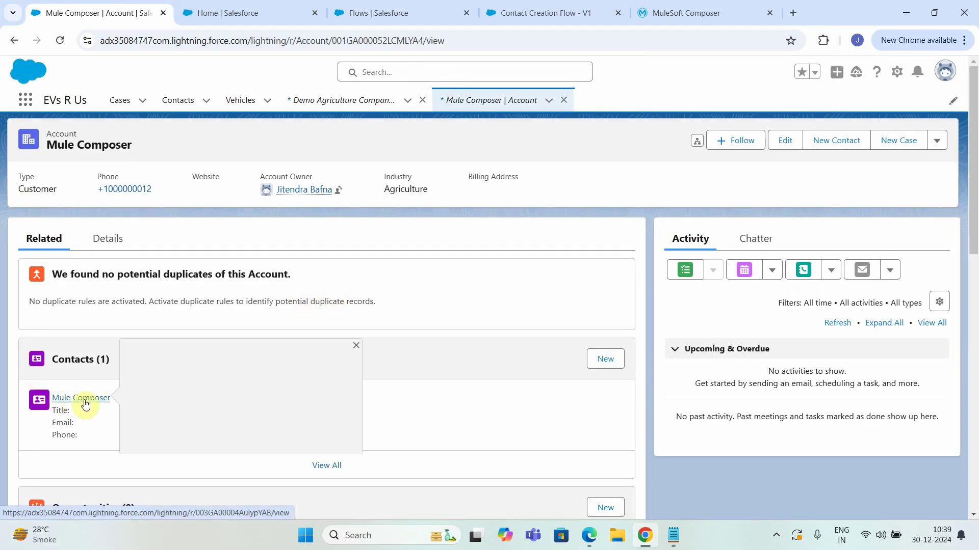
Open the account's related Mule Composer contact and examine the Account Name it is linked to
{"action": "left_click", "coordinate": [80, 400]}
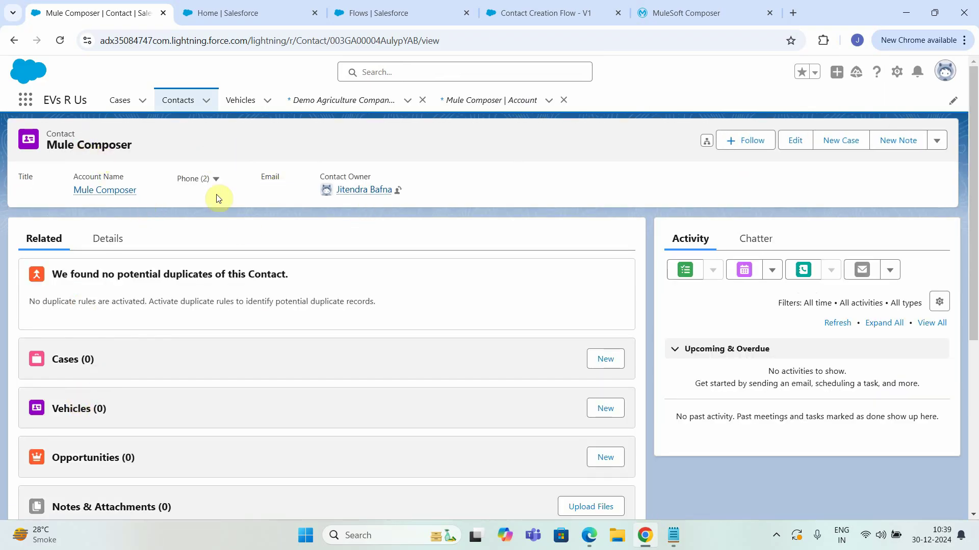
{"action": "left_click_drag", "start_coordinate": [135, 200], "coordinate": [74, 191]}
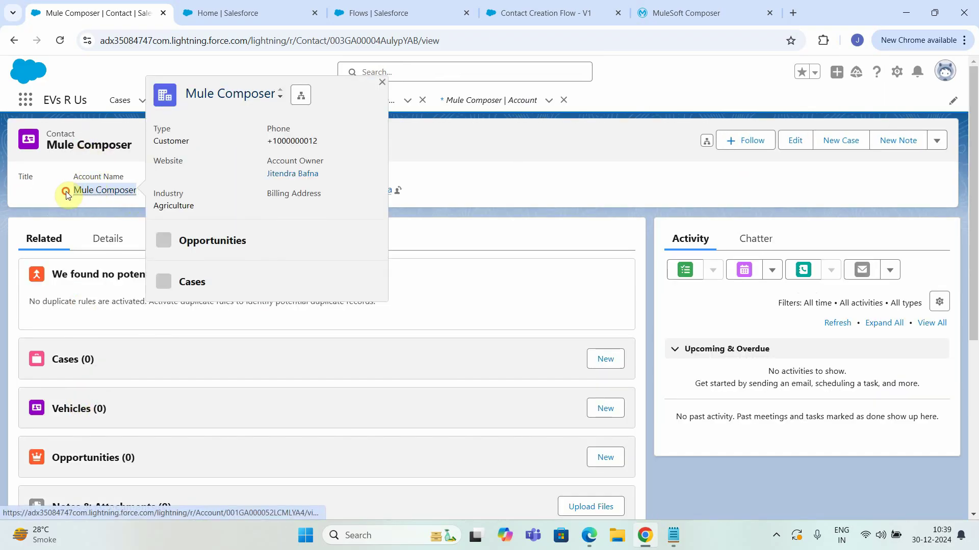
{"action": "left_click", "coordinate": [369, 237]}
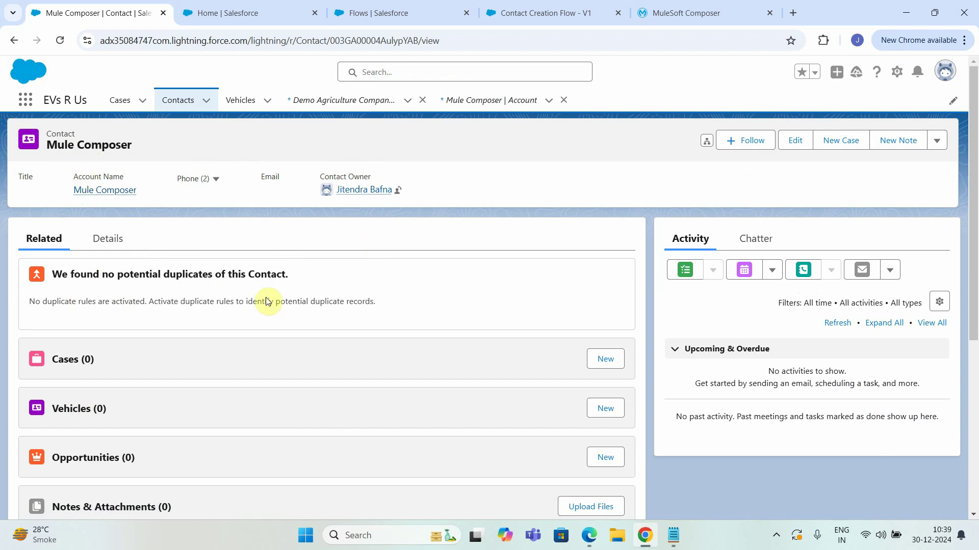